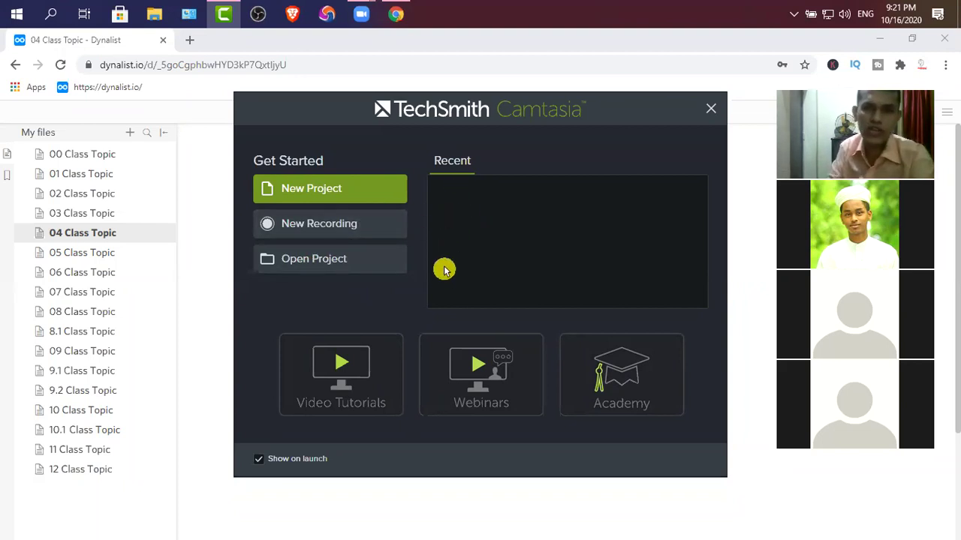
Create a new empty project.
left_click(315, 193)
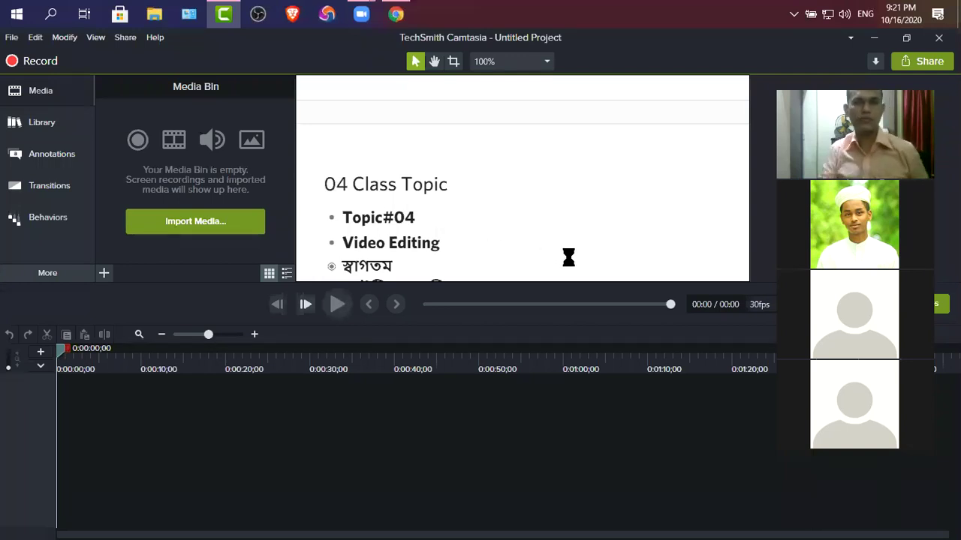
Switch to the Dynalist class outline in Chrome and expand Video Editing 2nd Class to read its sub-topics.
left_click(395, 15)
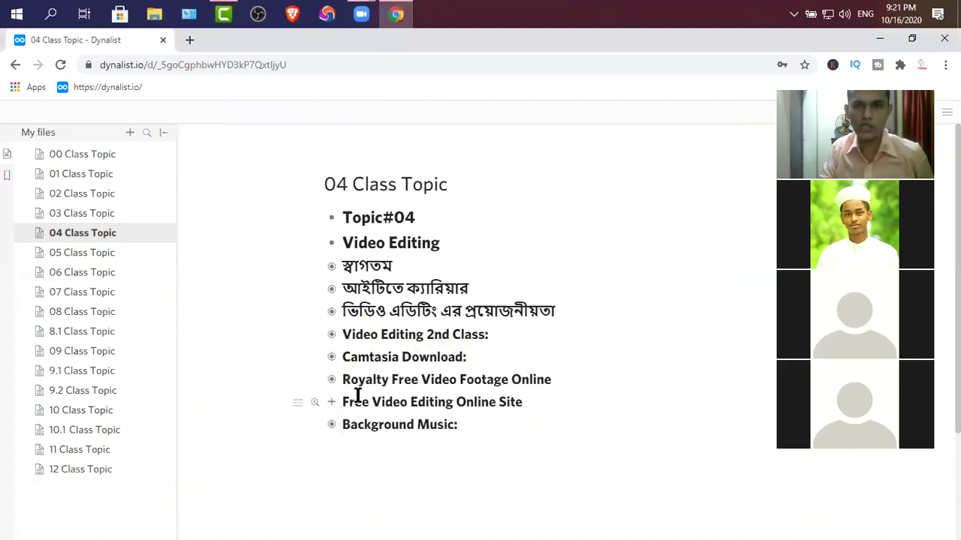
left_click(332, 342)
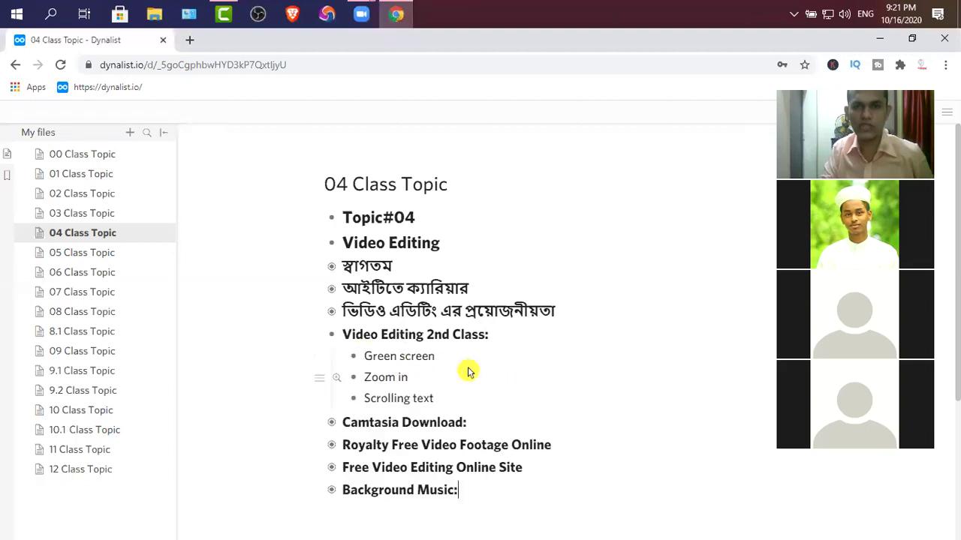
left_click(415, 378)
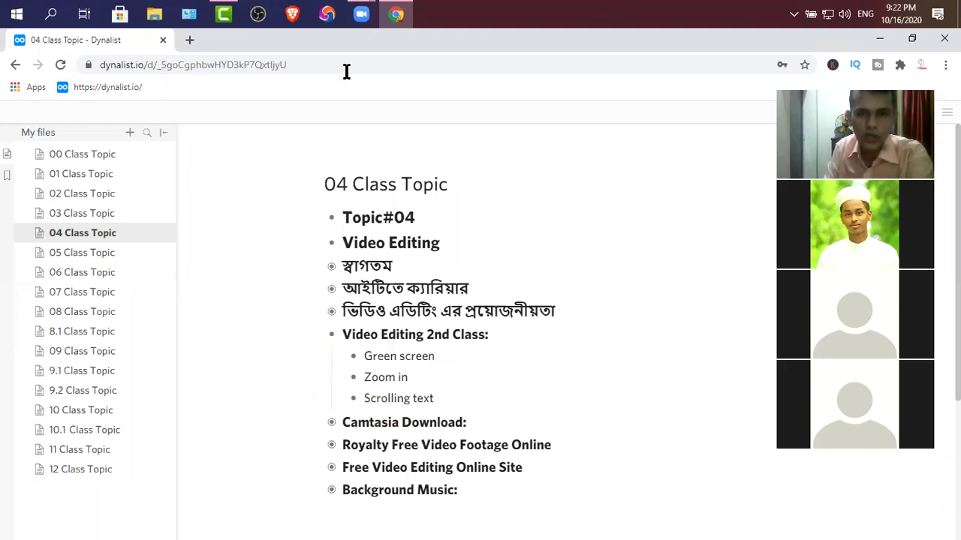
Switch back to Camtasia and import Green Screen Chroma Key.mp4 and Green Screen Fish.mp4 into the media bin.
left_click(223, 13)
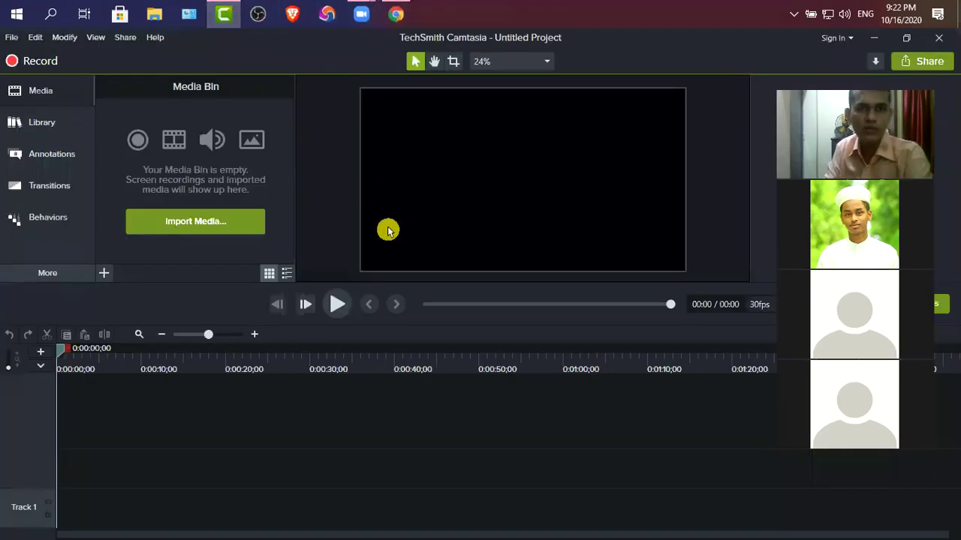
left_click(196, 226)
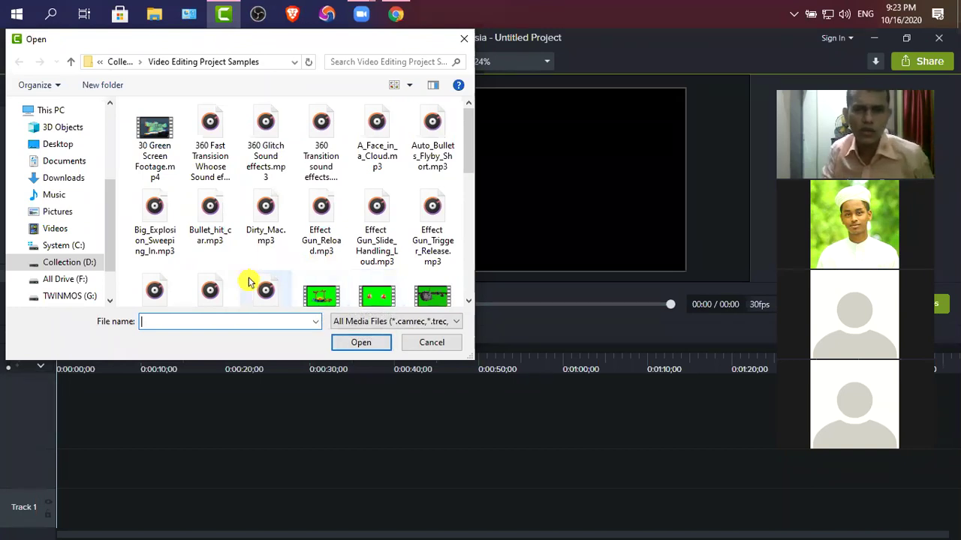
left_click(320, 298)
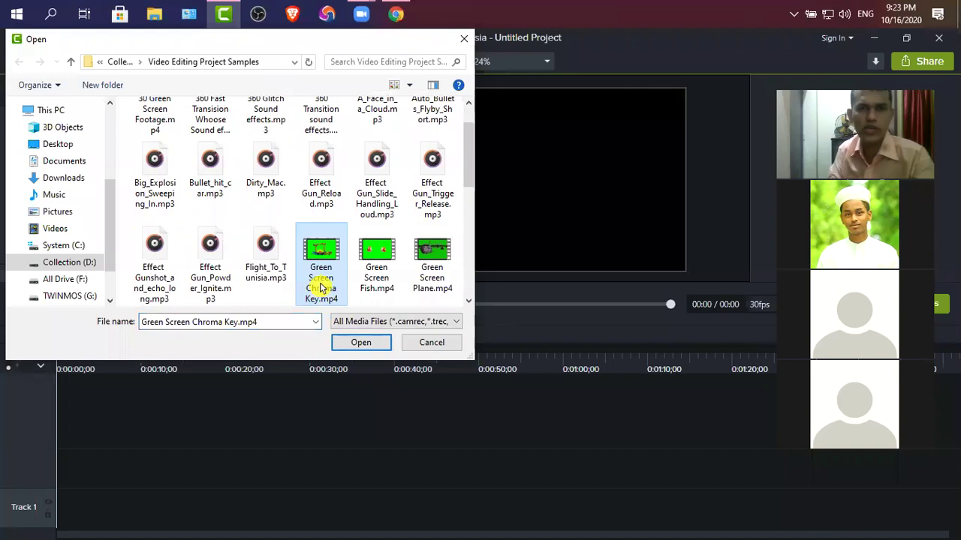
left_click(374, 259, "ctrl")
left_click(156, 262, "ctrl")
left_click(361, 343)
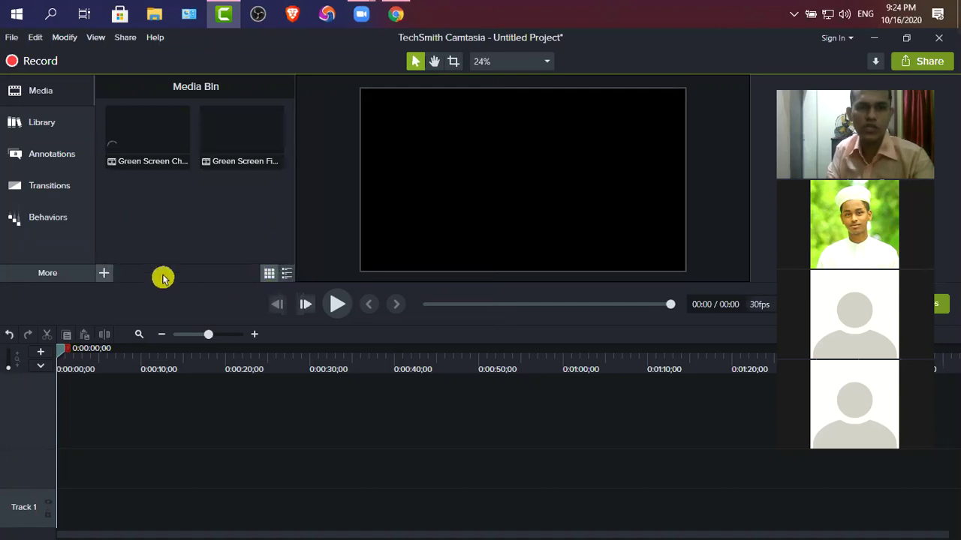
Import A_Face_in_a_Cloud.mp3, Thumbnail 01.png, Video Tetris 99.mp4 and World's fastest talking man.mp4 into the media bin.
left_click(104, 273)
left_click(118, 228)
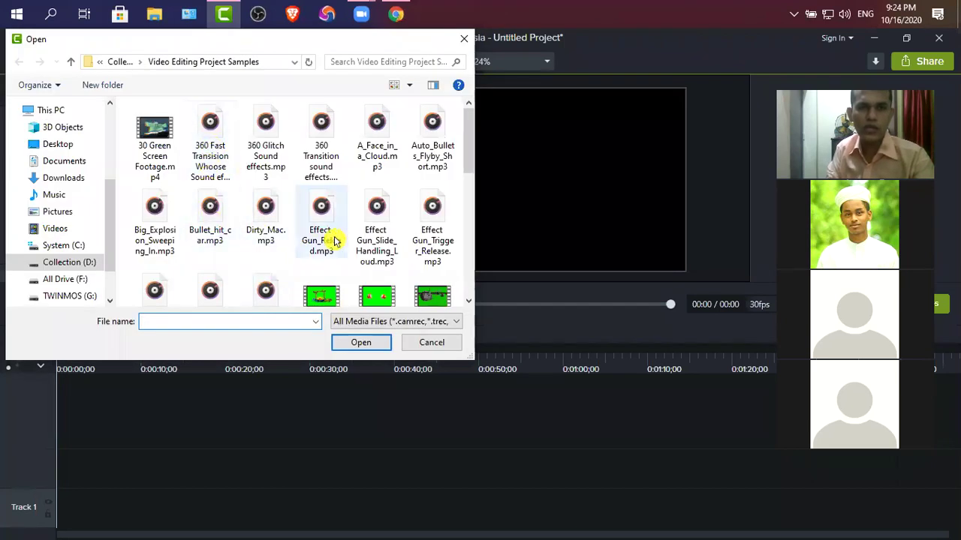
scroll(386, 234, "down", 1)
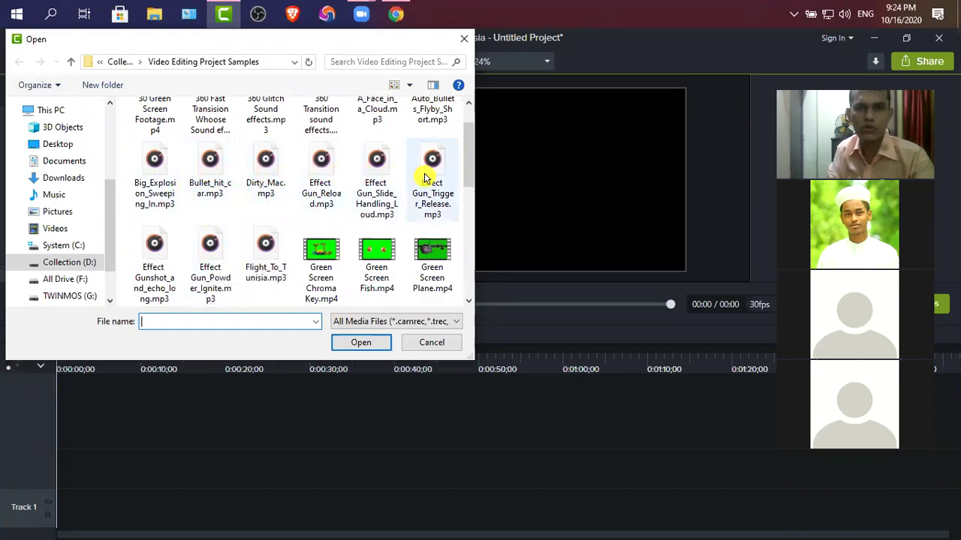
left_click_drag(474, 162, 473, 139)
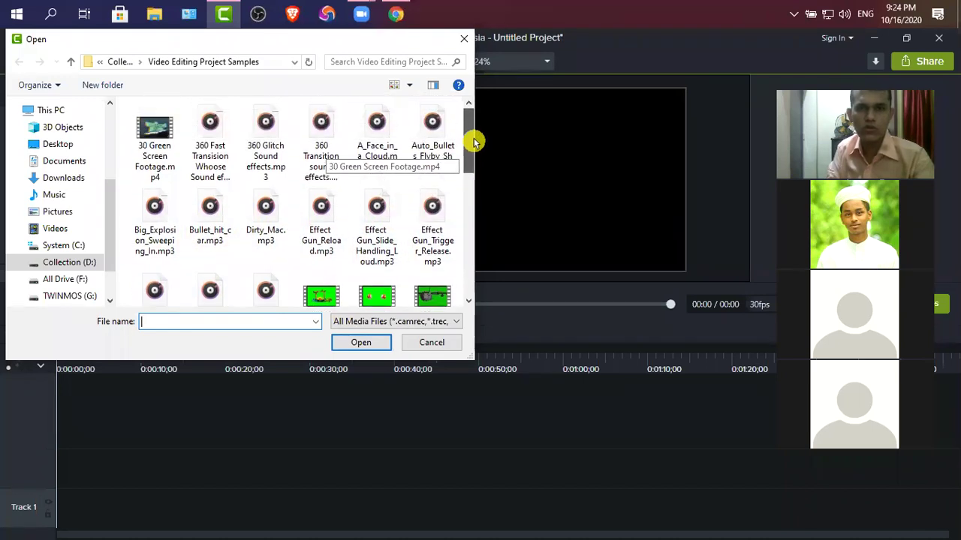
left_click(388, 139)
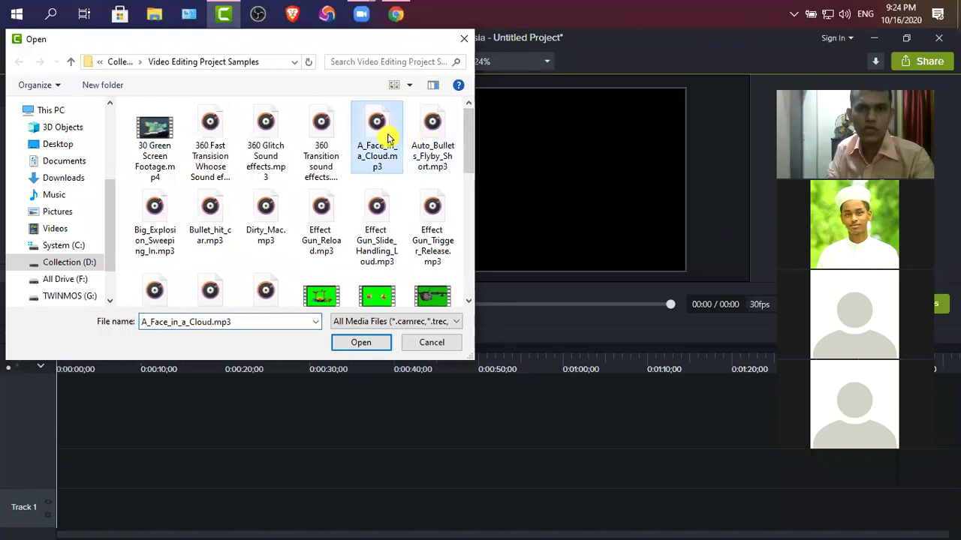
scroll(338, 218, "down", 3)
scroll(375, 220, "down", 2)
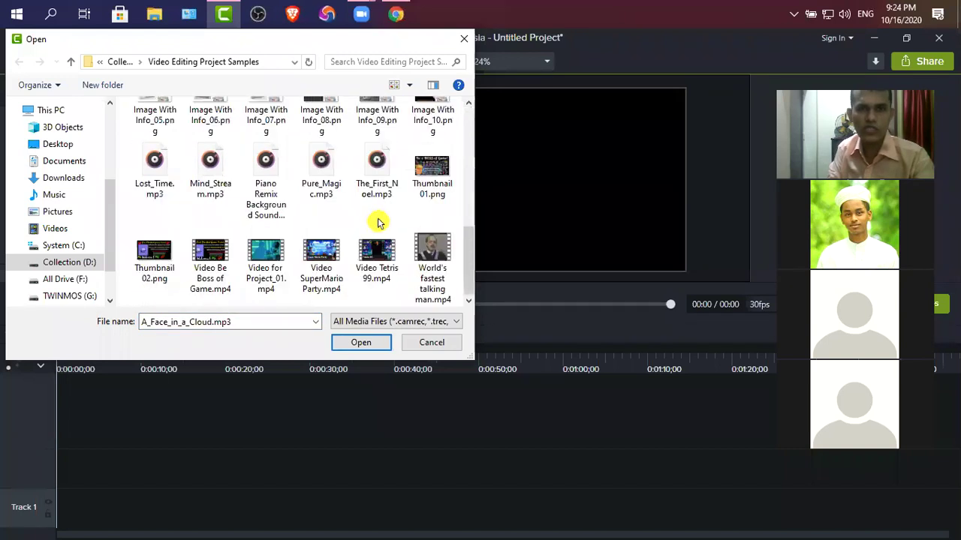
left_click(431, 259, "ctrl")
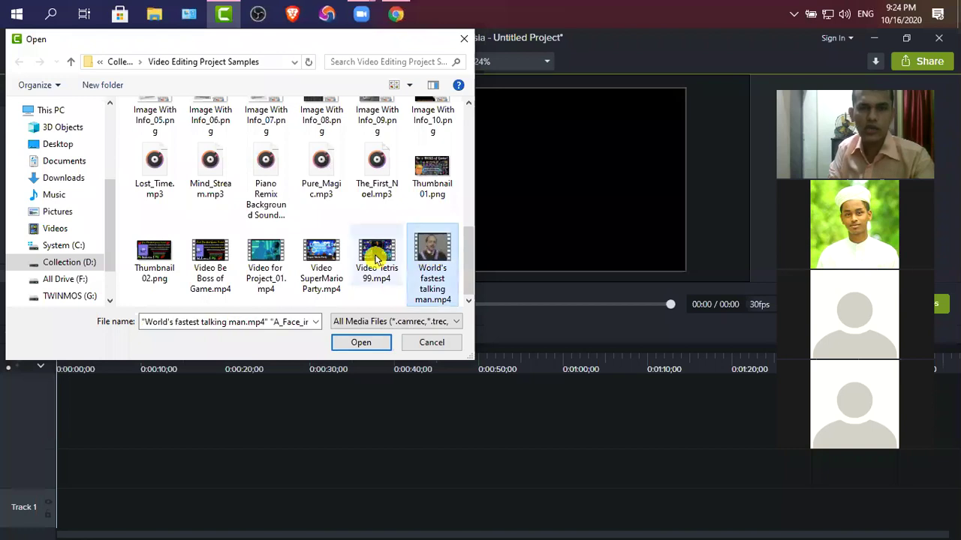
left_click(427, 174, "ctrl")
left_click(385, 255, "ctrl")
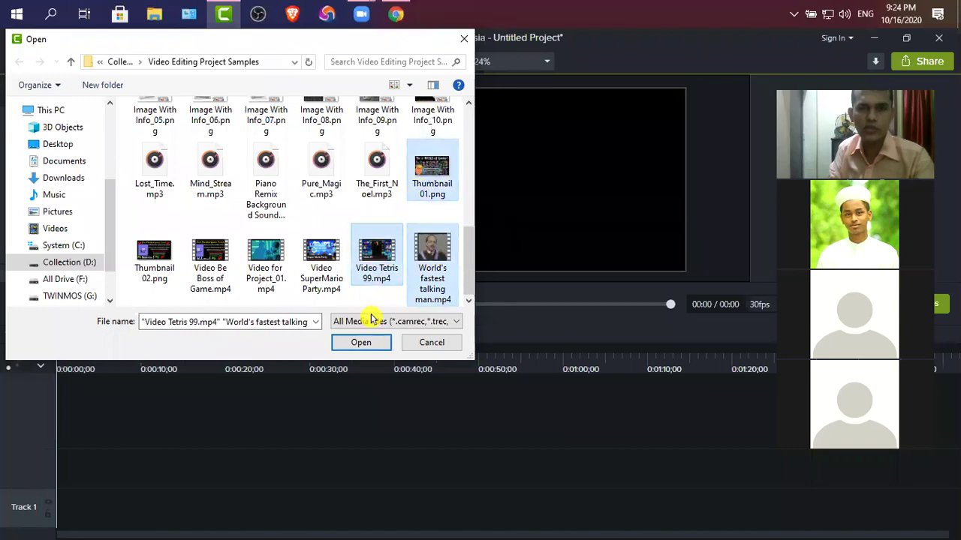
left_click(361, 342)
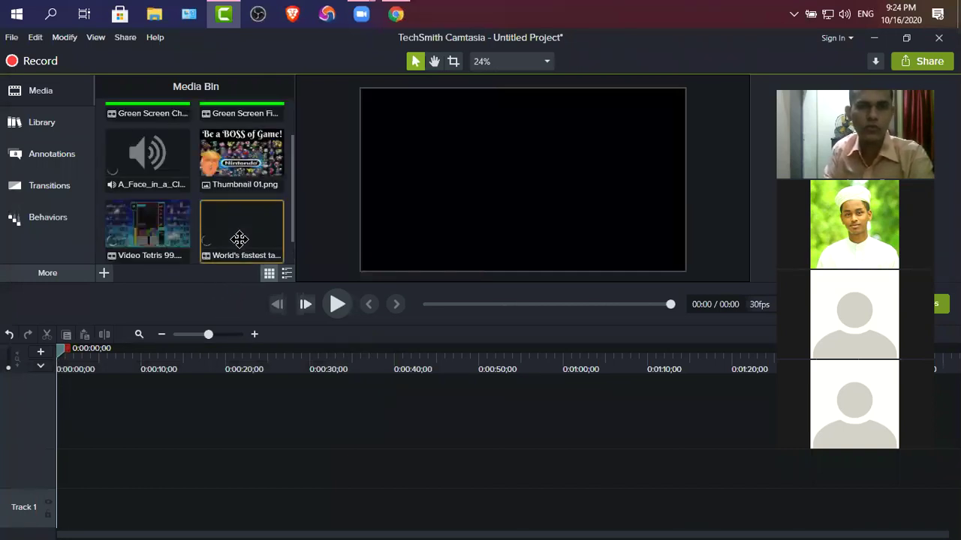
Place the Green Screen Chroma Key clip at the start of Track 1.
scroll(238, 234, "up", 1)
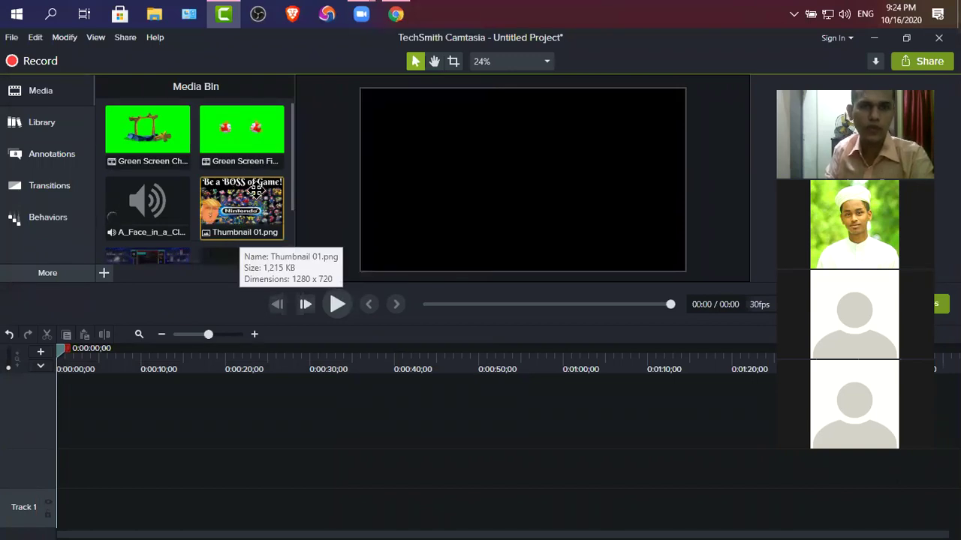
left_click(145, 138)
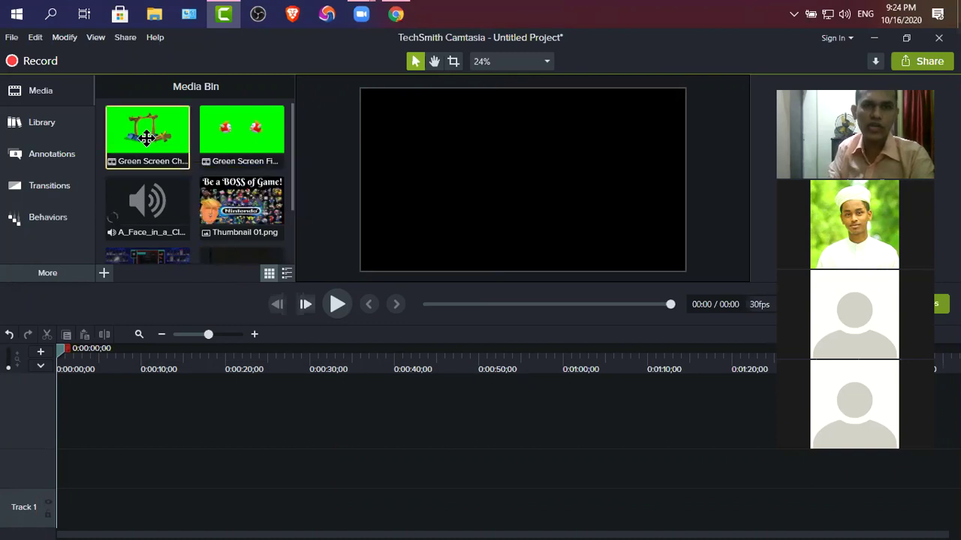
left_click_drag(146, 139, 155, 485)
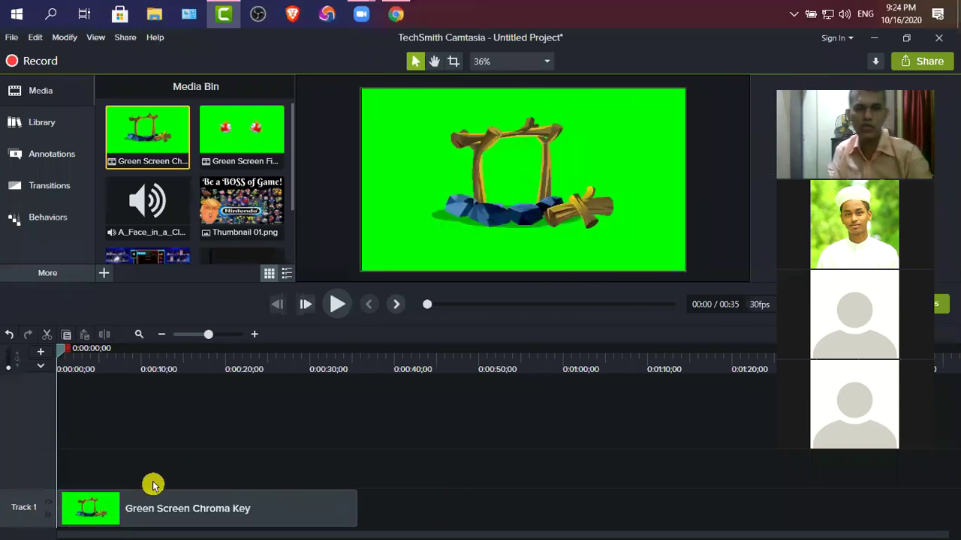
Try shrinking the Green Screen Chroma Key clip on the canvas, and scale it back to fill the frame.
left_click_drag(104, 511, 128, 527)
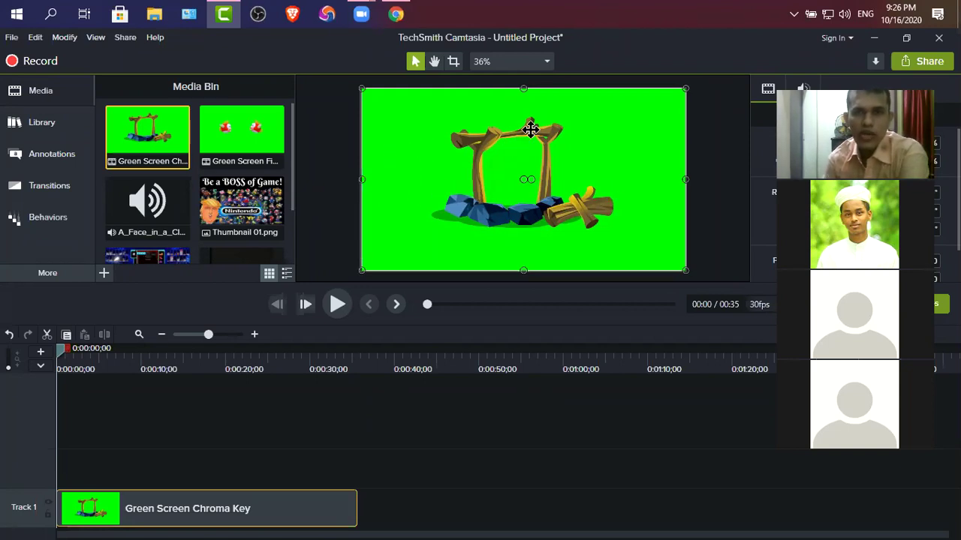
left_click_drag(358, 86, 400, 109)
left_click_drag(509, 185, 491, 173)
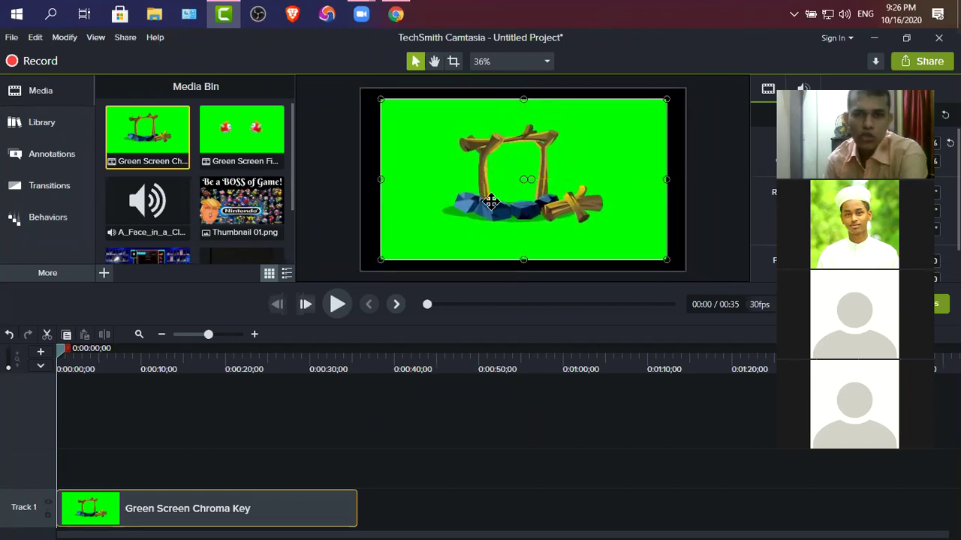
left_click(369, 134)
left_click(393, 120)
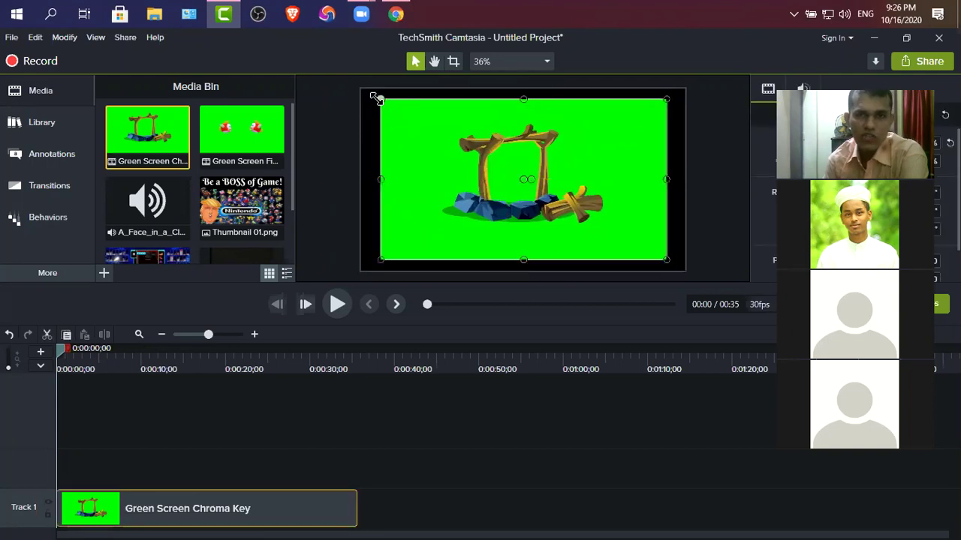
left_click_drag(380, 99, 361, 88)
left_click_drag(669, 262, 684, 270)
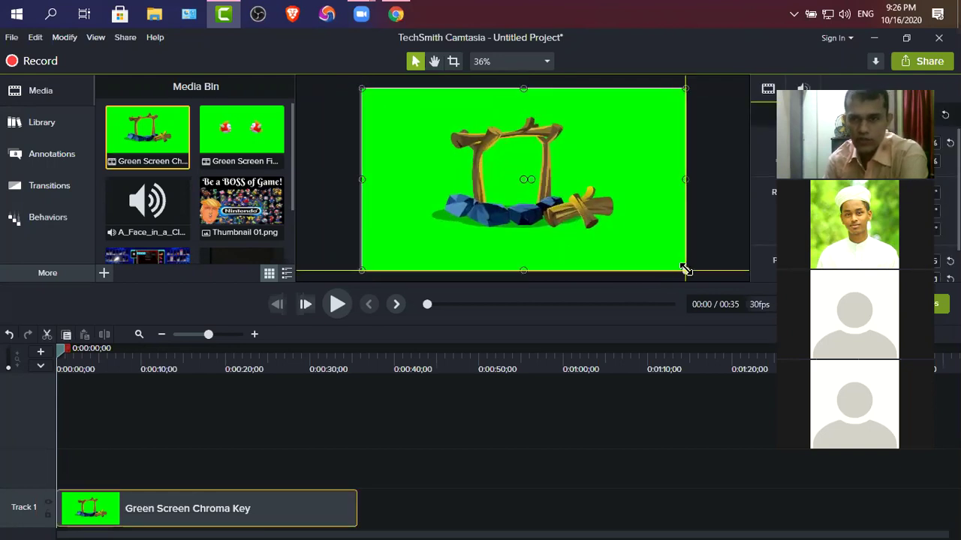
left_click(706, 217)
left_click(560, 198)
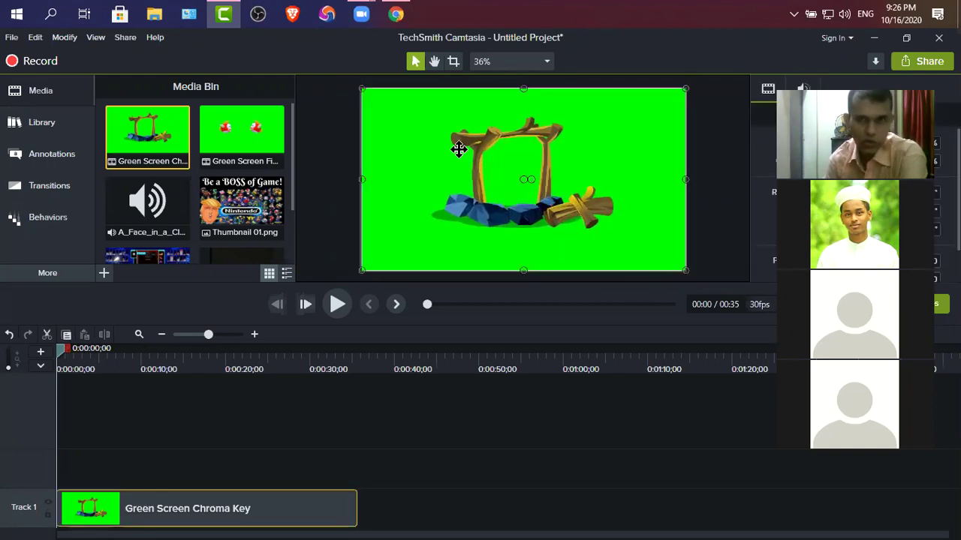
Reduce the green screen clip slightly inside the canvas edges, and enlarge it again to the full canvas size.
left_click_drag(365, 92, 375, 99)
left_click_drag(479, 165, 474, 160)
left_click_drag(681, 266, 672, 265)
left_click_drag(568, 217, 566, 217)
left_click(719, 203)
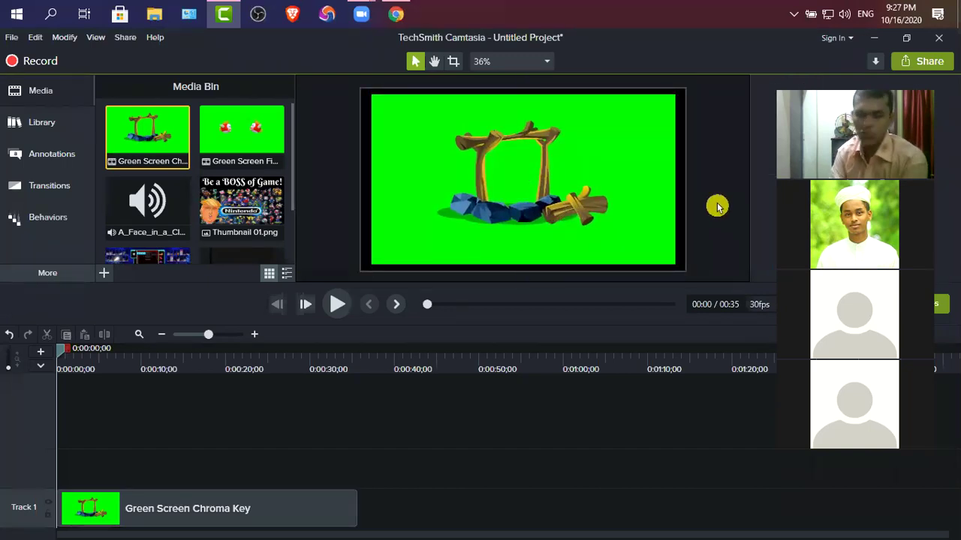
left_click(550, 189)
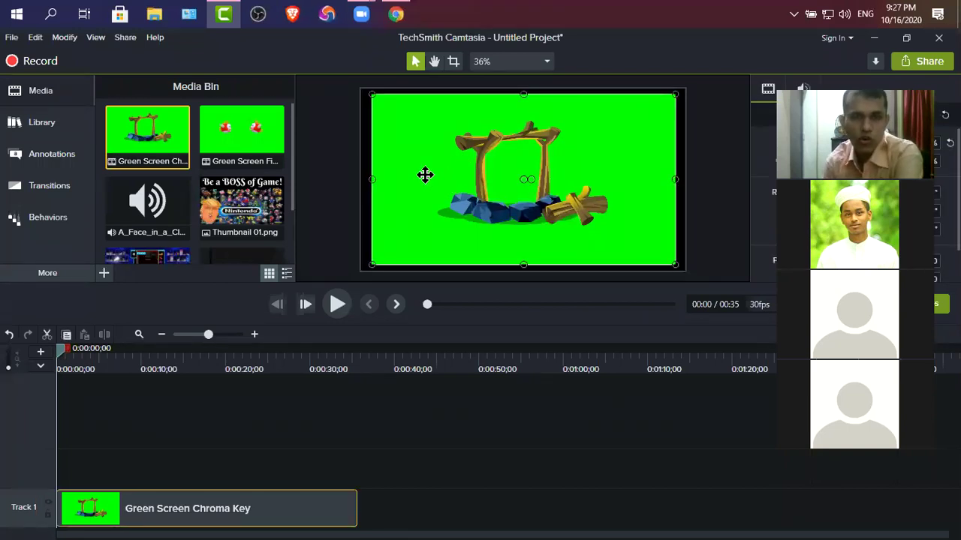
left_click_drag(371, 95, 360, 92)
left_click_drag(674, 265, 686, 271)
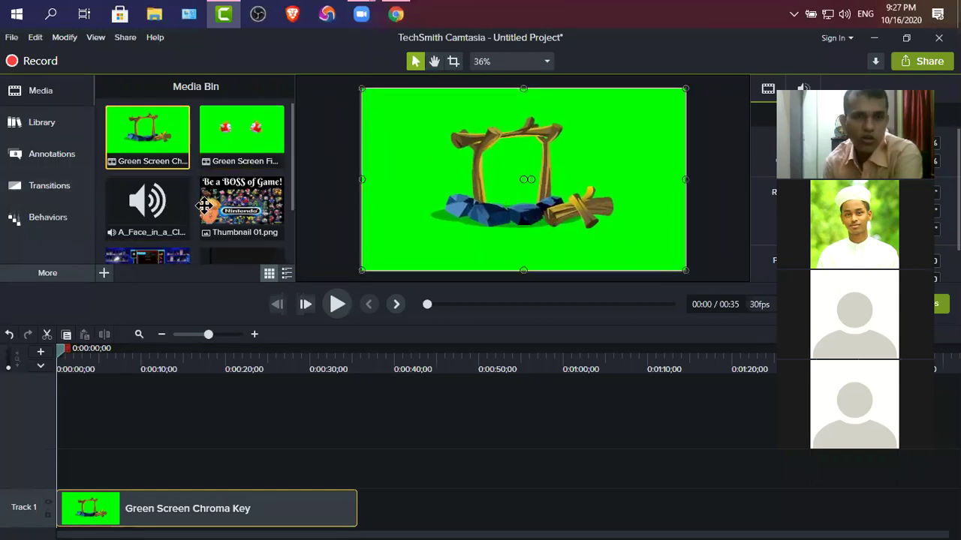
Preview Thumbnail 01.png and place it on Track 2 at about 14 seconds, above the green screen clip.
double_click(242, 219)
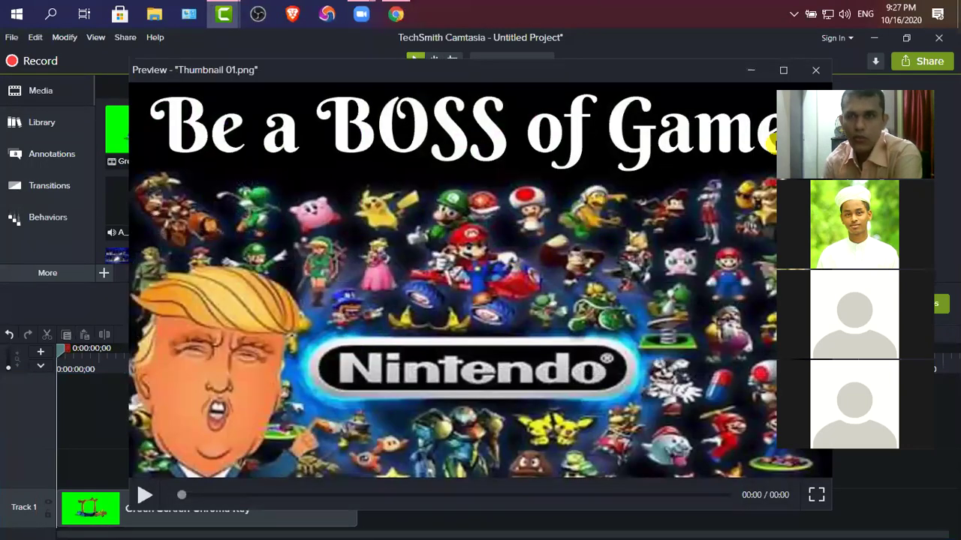
key("Escape")
left_click_drag(238, 214, 177, 460)
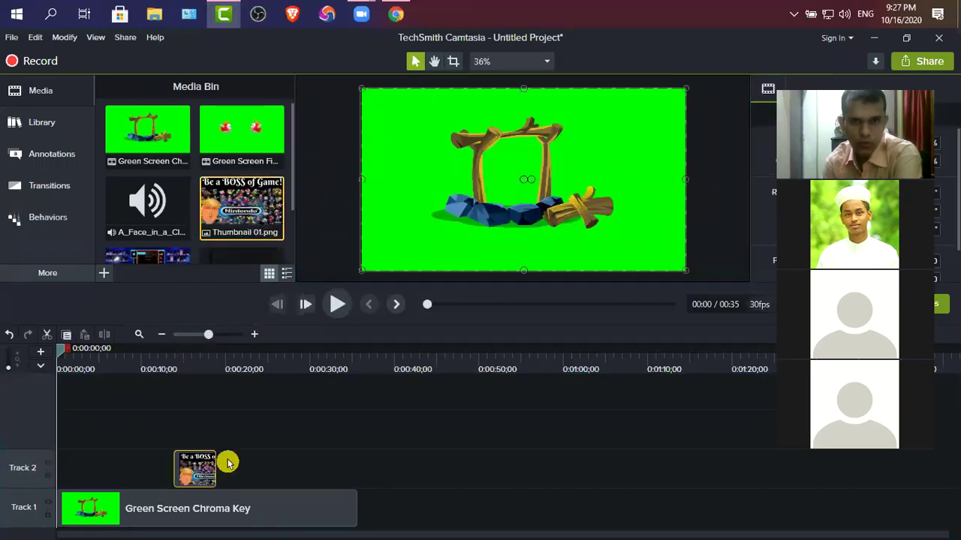
Scale the green screen clip down towards the canvas's upper-right corner.
left_click(420, 214)
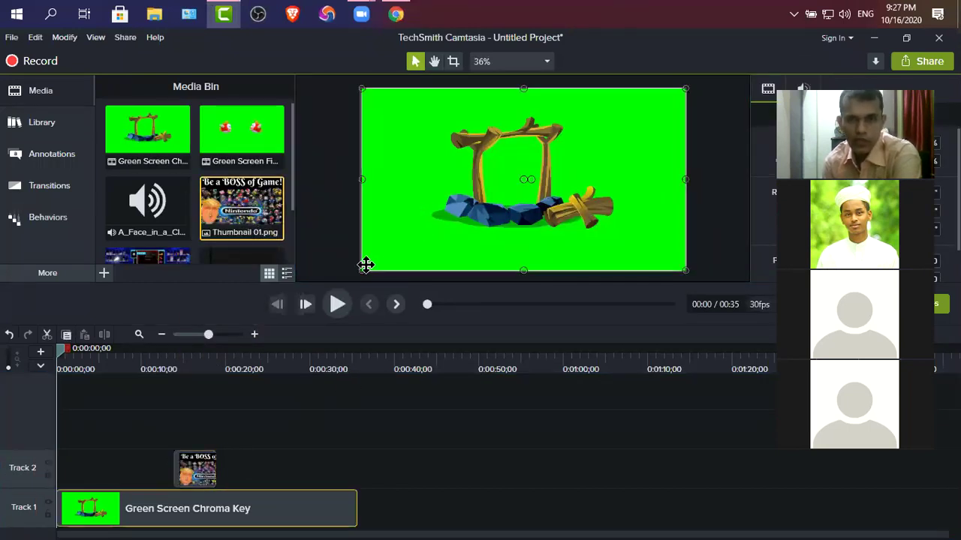
left_click_drag(361, 269, 414, 246)
At 0:00:17;22, scale down the Thumbnail 01 image from Track 2 and centre it on the canvas.
left_click(190, 467)
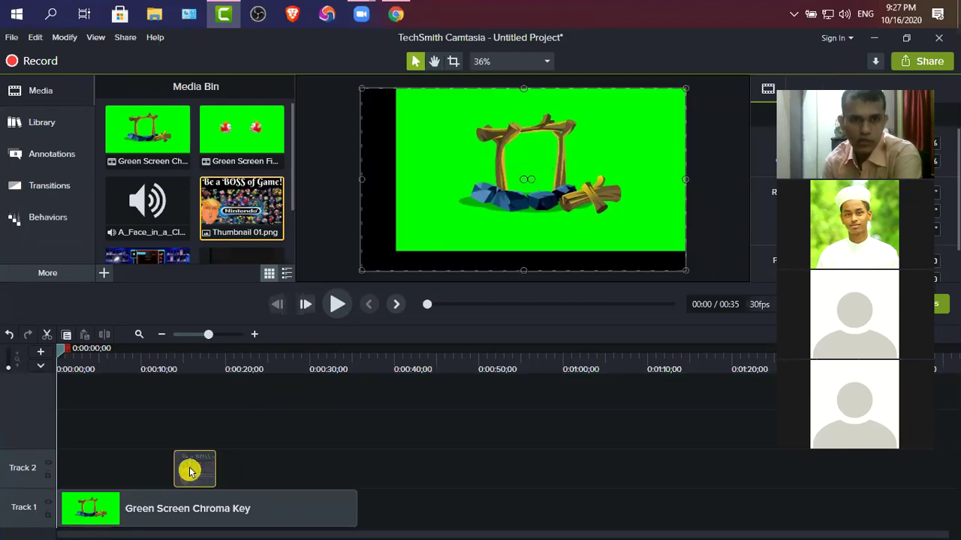
left_click(207, 352)
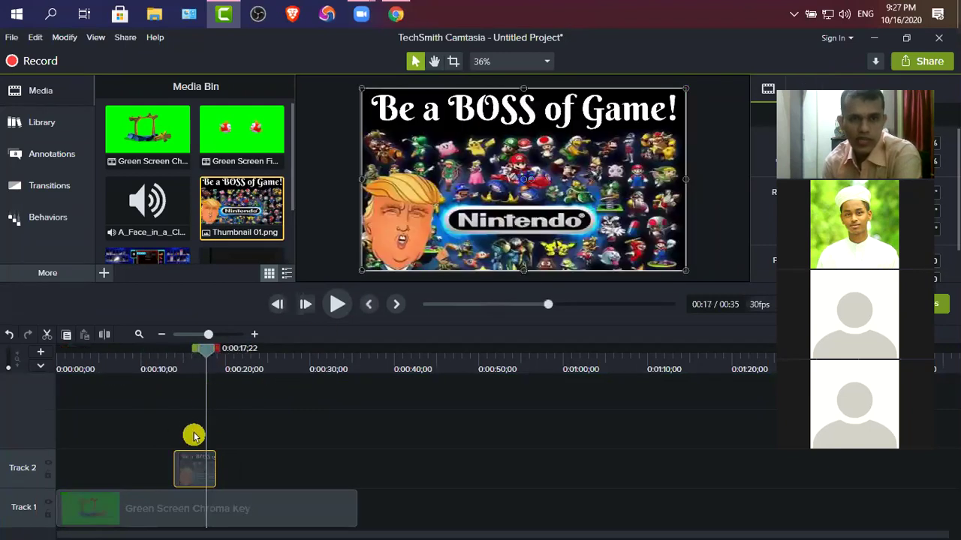
left_click_drag(461, 205, 479, 204)
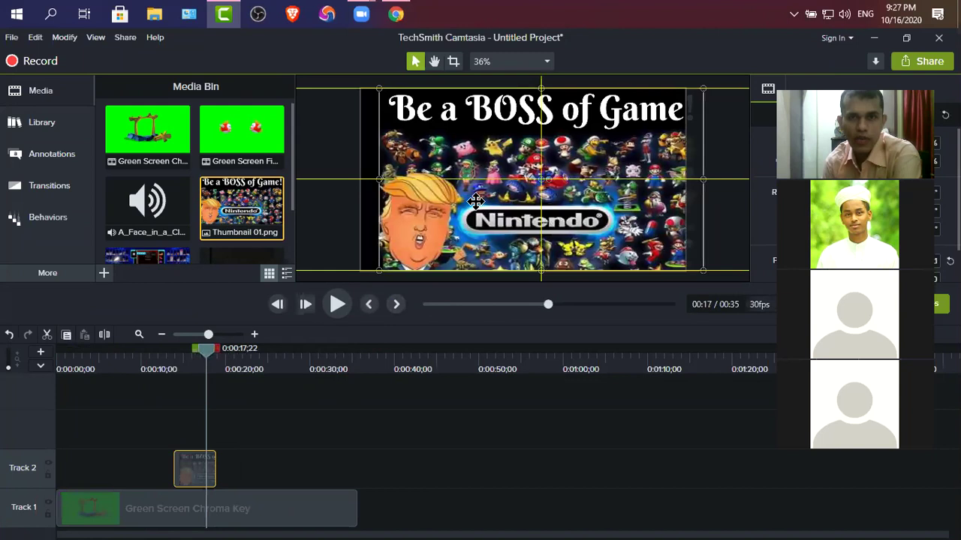
left_click_drag(381, 270, 414, 250)
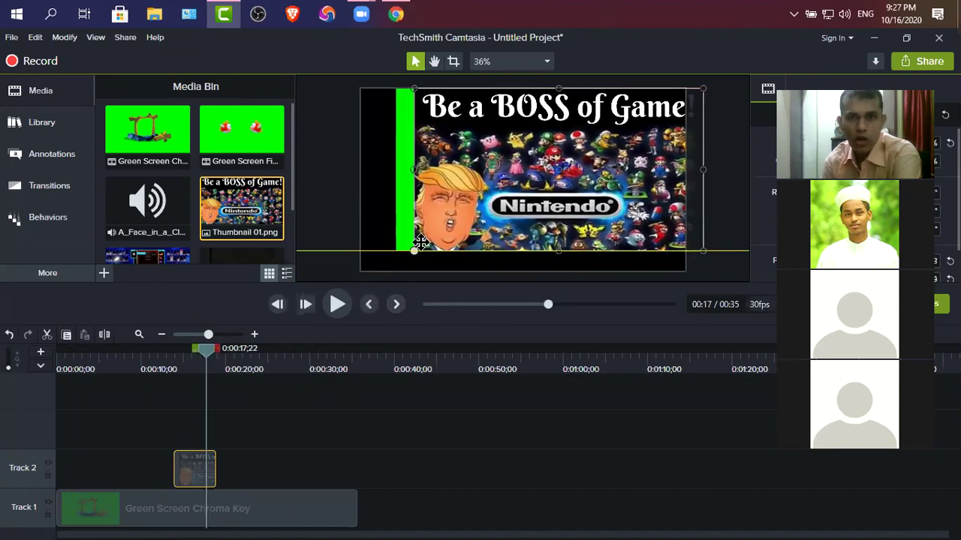
left_click_drag(514, 211, 479, 221)
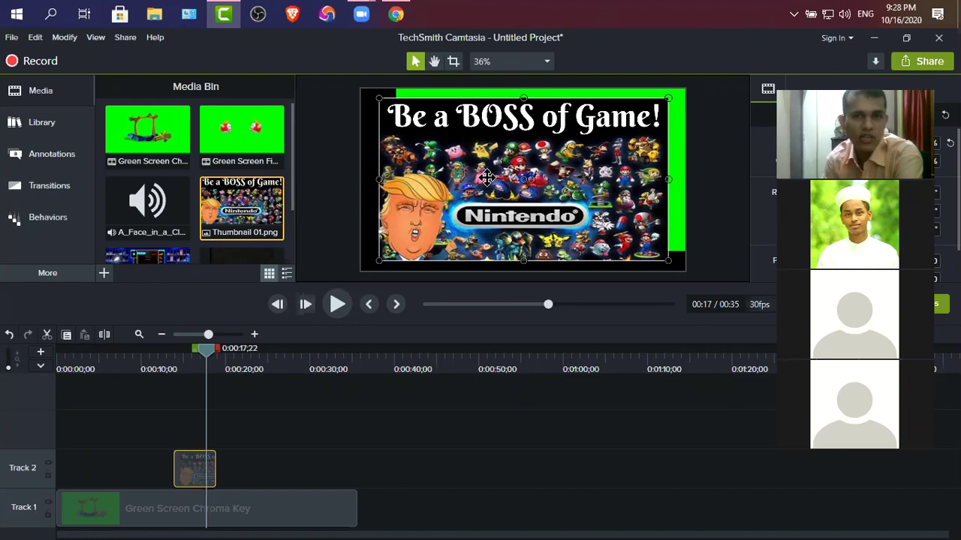
Enlarge the Thumbnail 01 image in both directions until it covers the whole canvas.
left_click_drag(376, 99, 356, 86)
left_click_drag(667, 260, 687, 271)
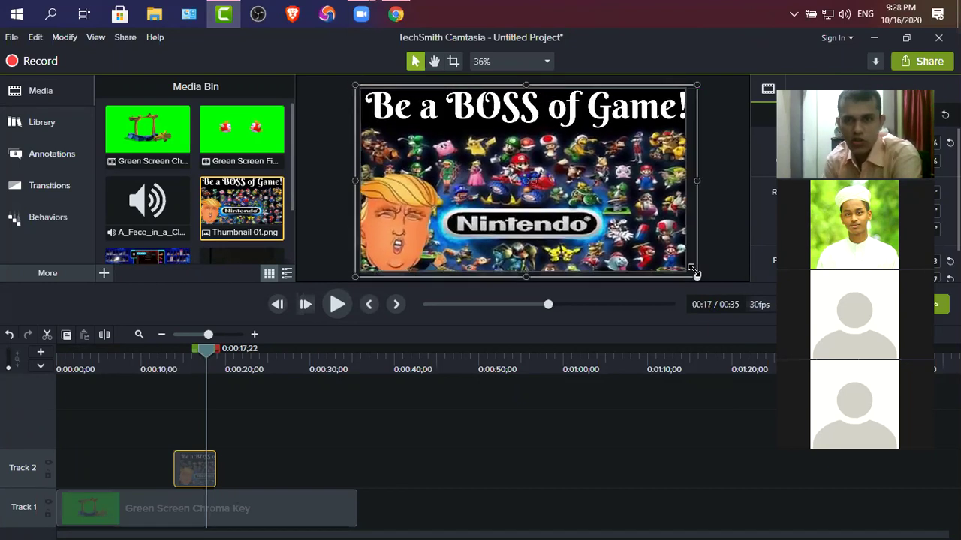
left_click(726, 220)
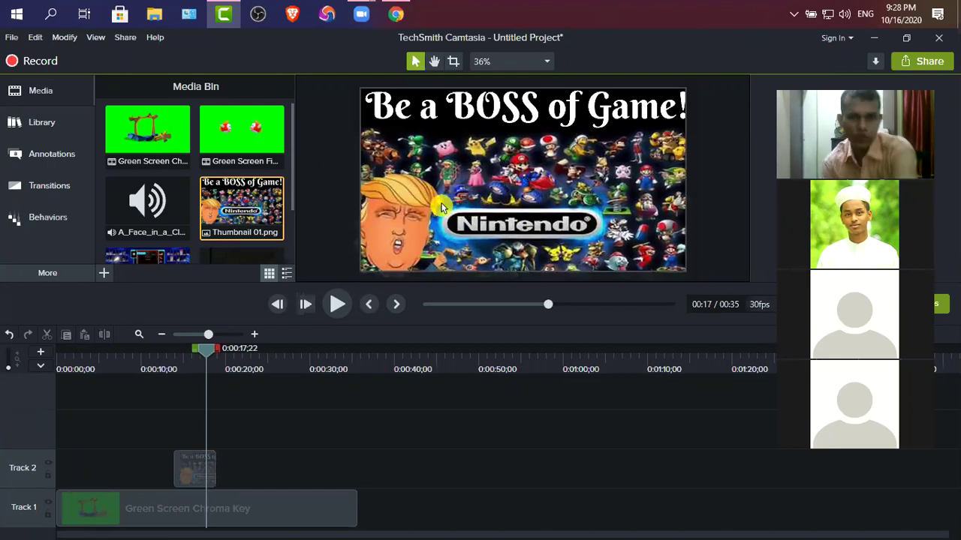
left_click(423, 184)
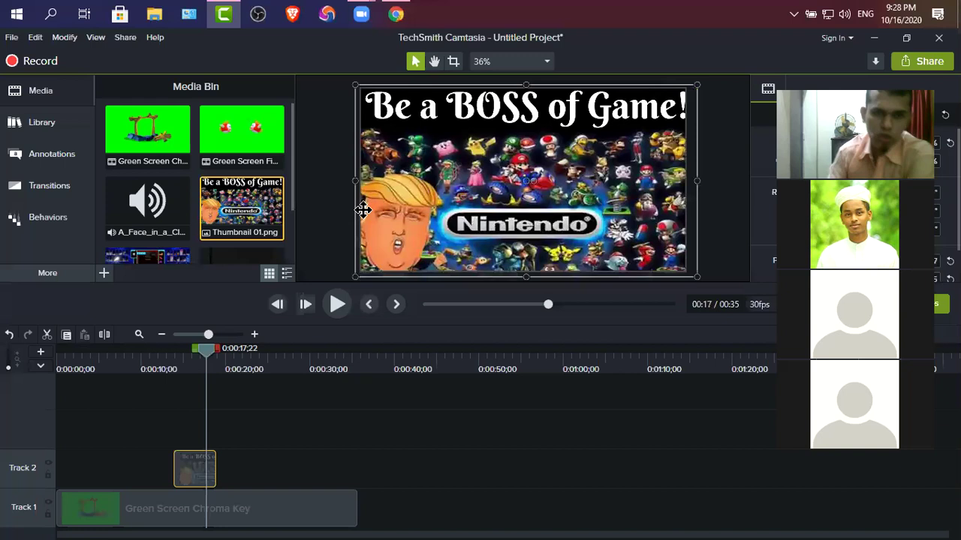
Delete the Thumbnail 01 image from Track 2 and enlarge the green screen clip to the full canvas size.
left_click(194, 465)
key("Delete")
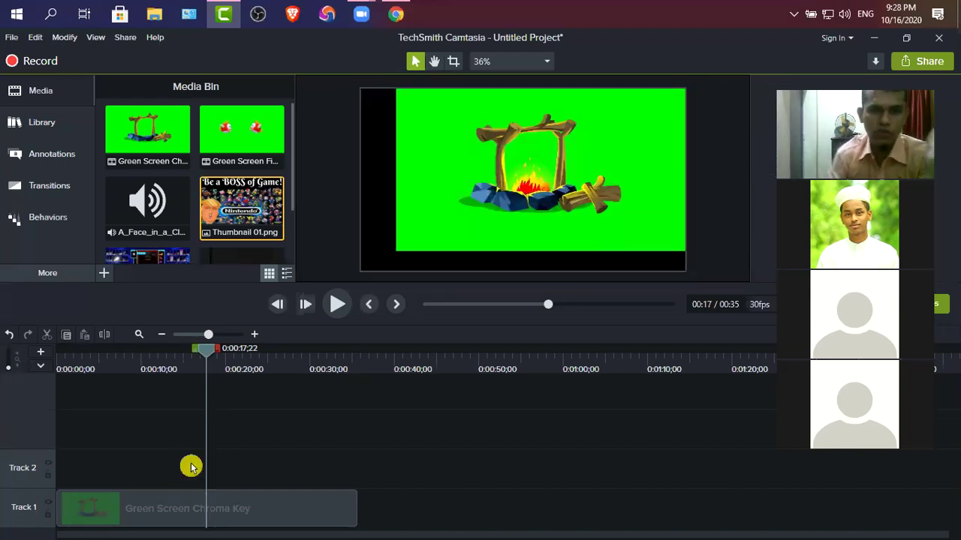
left_click(438, 237)
left_click_drag(401, 256, 361, 268)
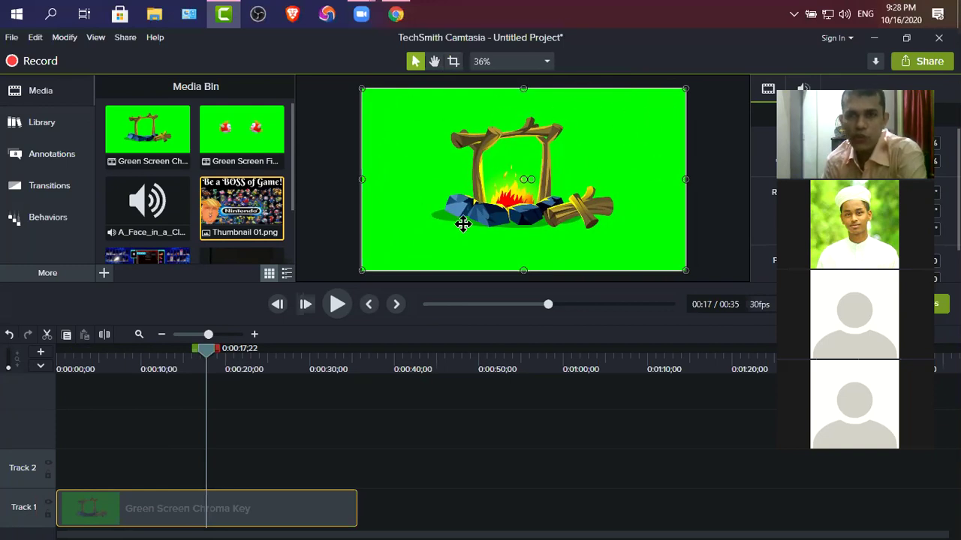
Crop a strip off the green screen clip's right side and move the clip against the canvas's right edge.
left_click(454, 63)
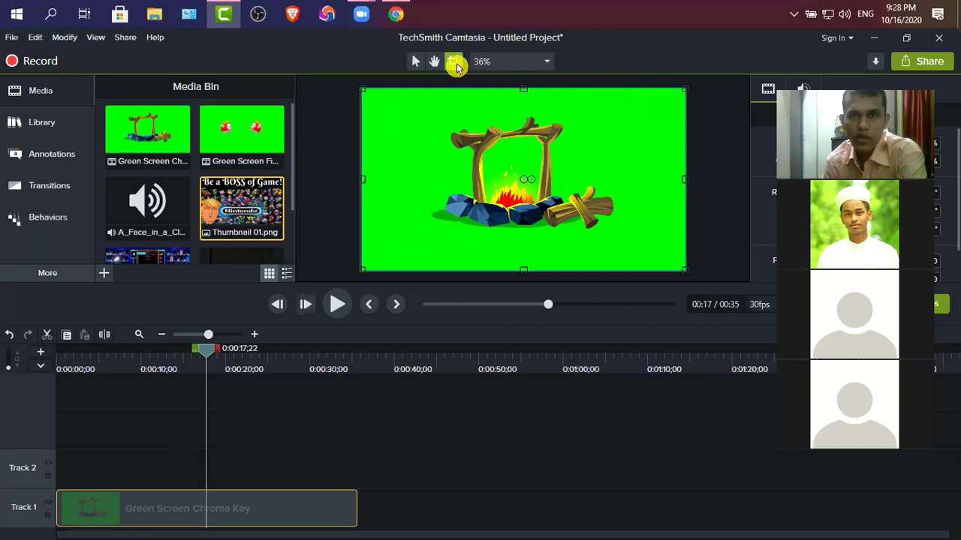
left_click_drag(685, 179, 638, 187)
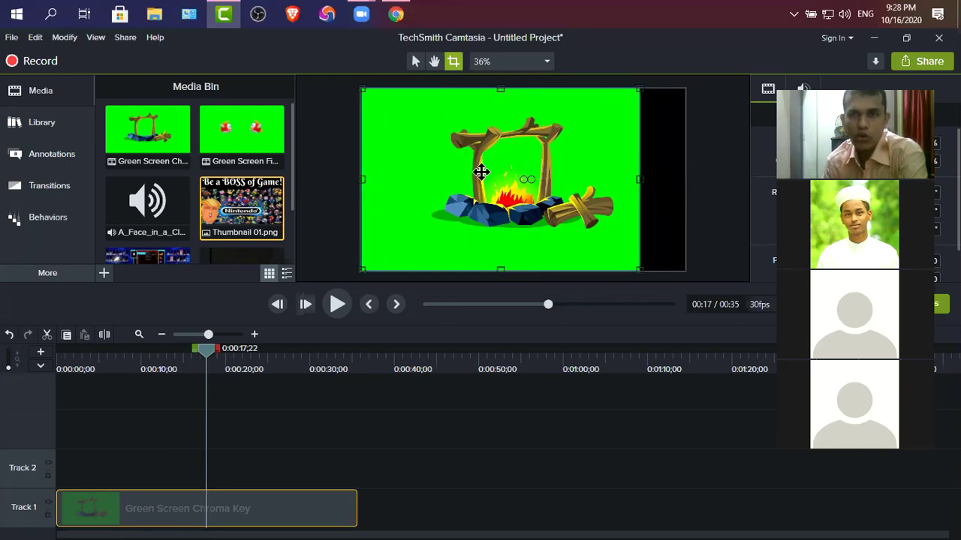
left_click_drag(483, 172, 530, 175)
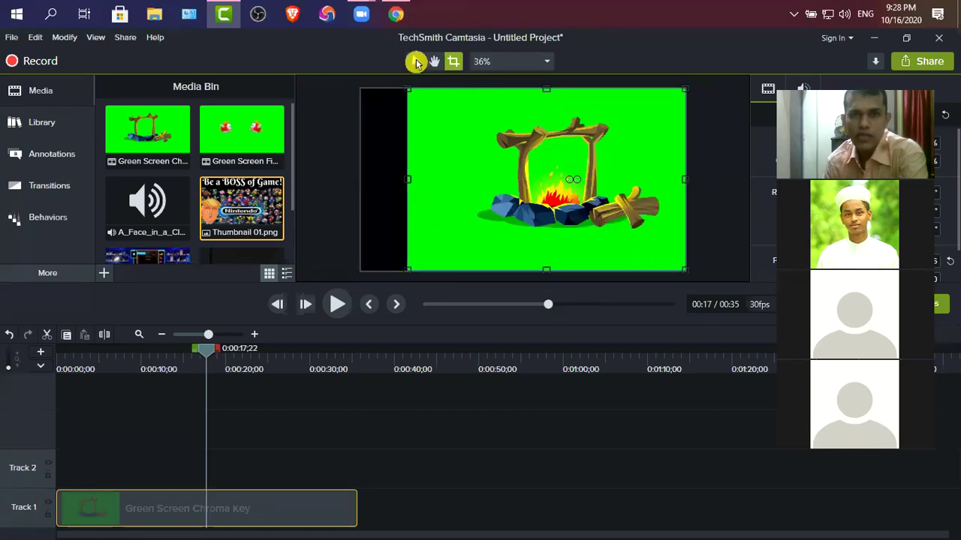
left_click(415, 61)
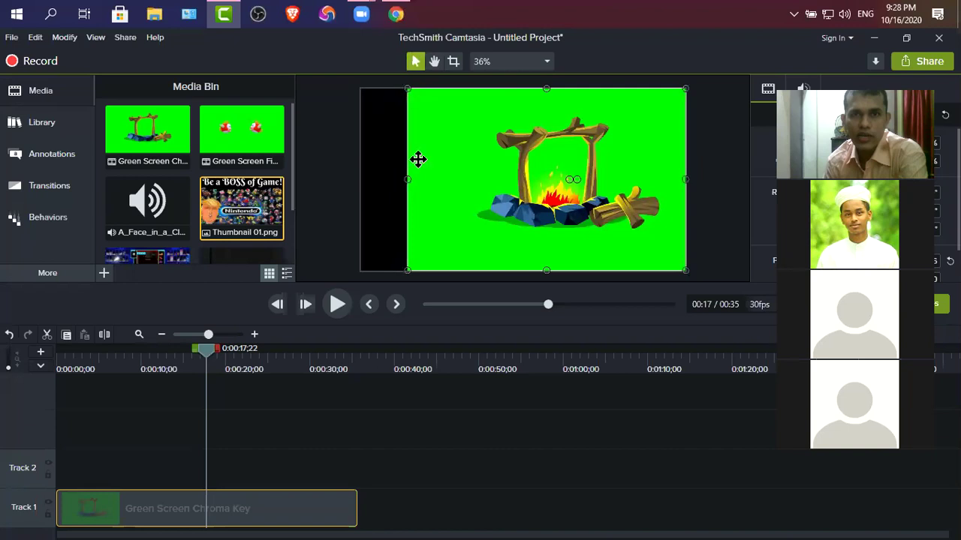
Scale up and reposition the cropped green screen clip until it covers the canvas completely, extending slightly past its edges.
left_click_drag(406, 275, 360, 277)
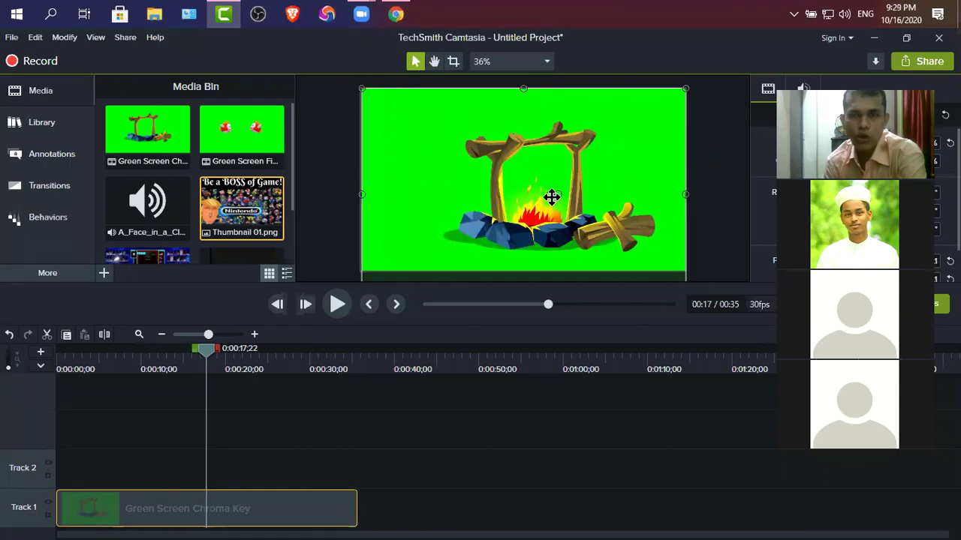
left_click_drag(549, 211, 539, 211)
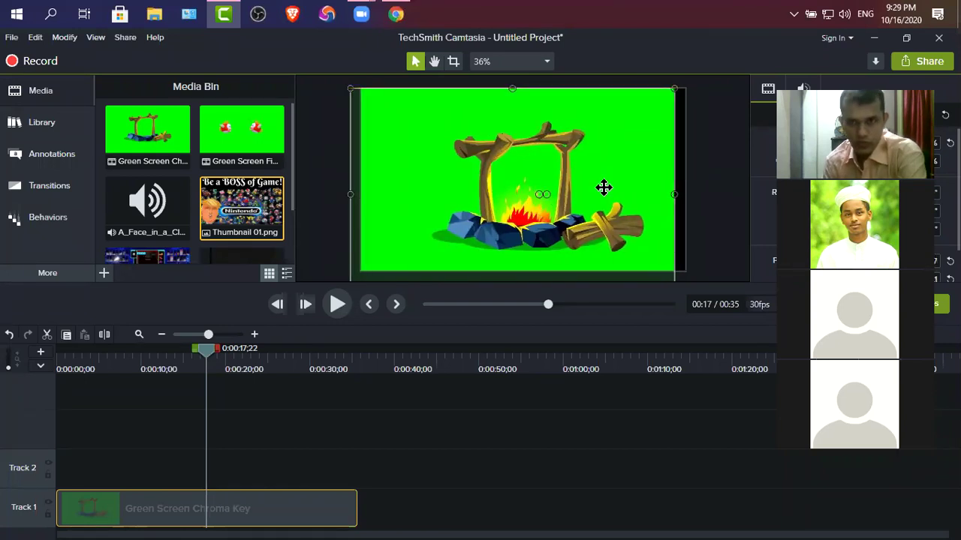
left_click_drag(674, 89, 685, 81)
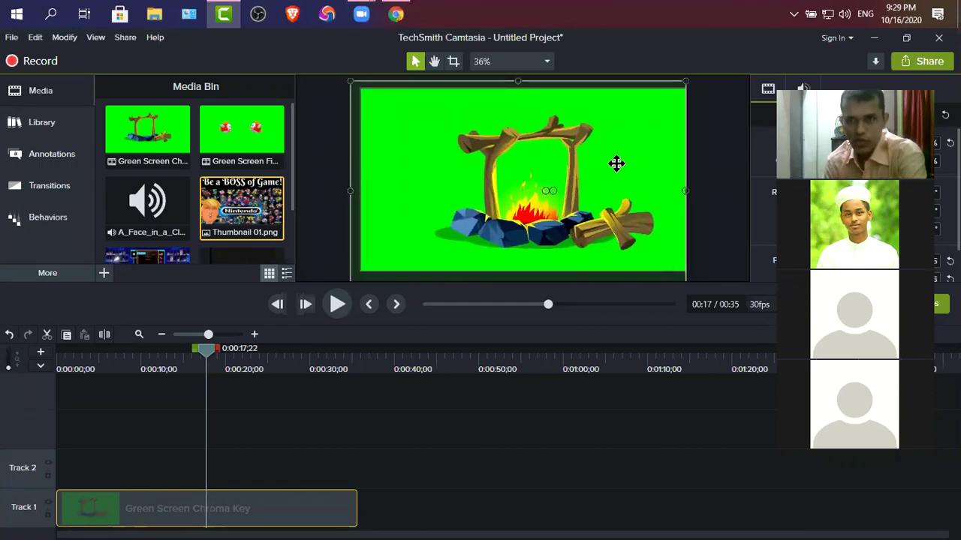
left_click_drag(616, 163, 602, 165)
left_click_drag(671, 87, 683, 85)
left_click(734, 172)
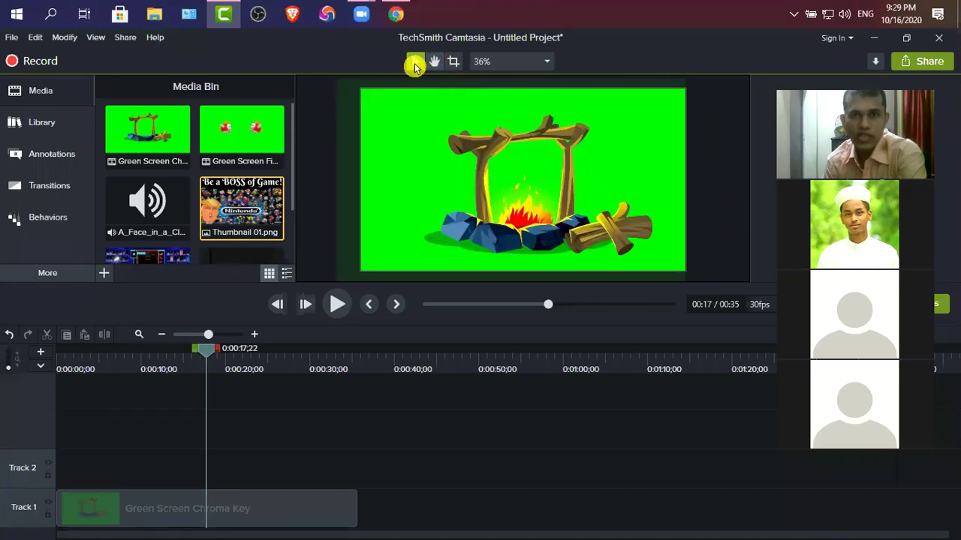
left_click(453, 62)
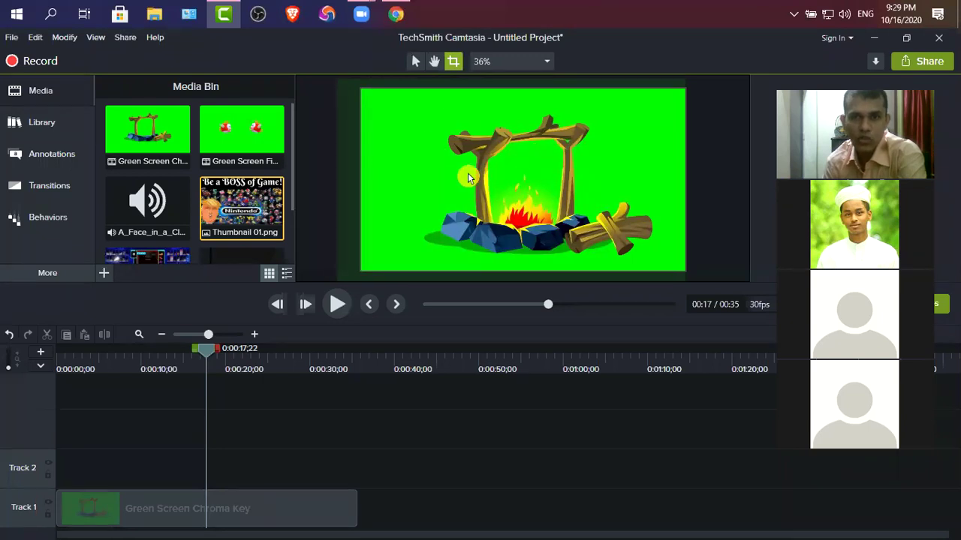
left_click(416, 62)
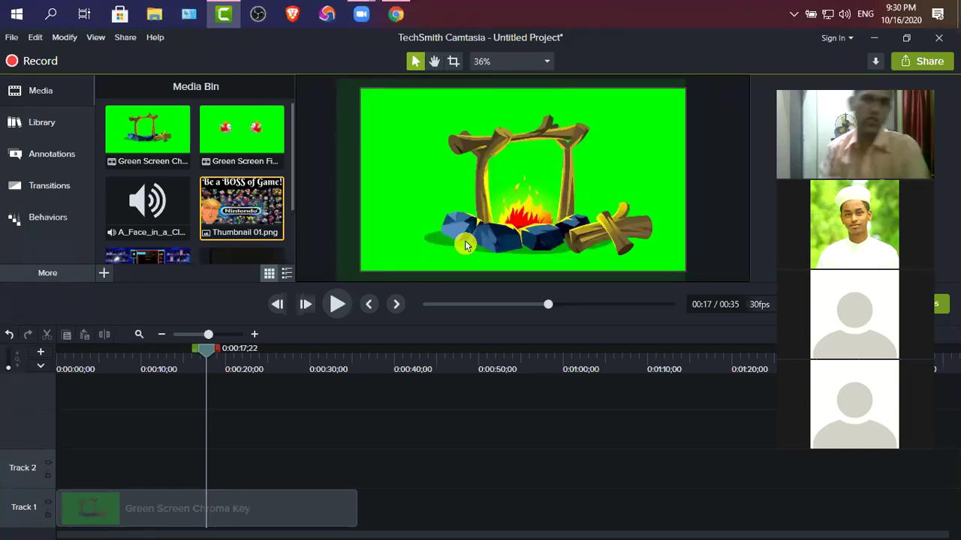
left_click(486, 205)
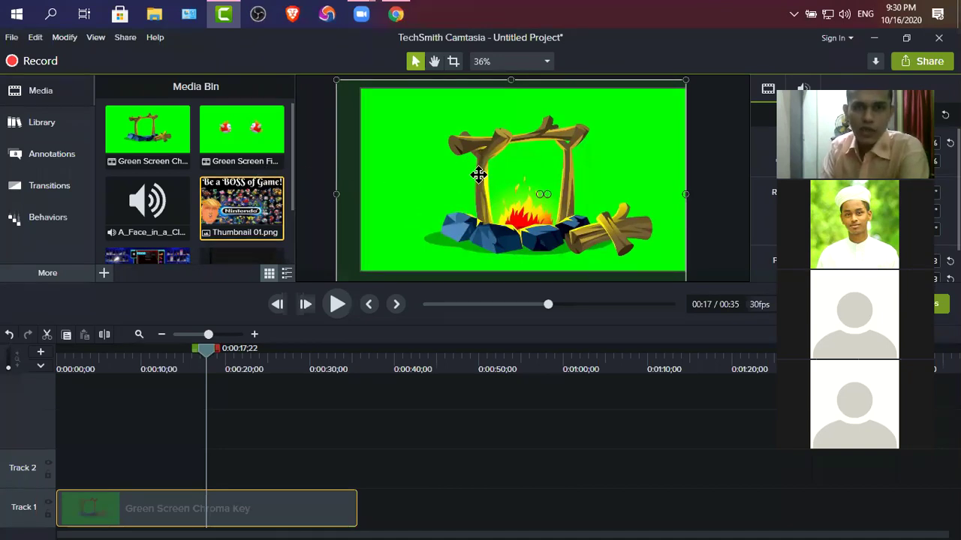
left_click(323, 215)
Place World's fastest talking man.mp4 on Track 2 from the timeline's start, and move the green screen clip above it to Track 3.
scroll(195, 210, "down", 2)
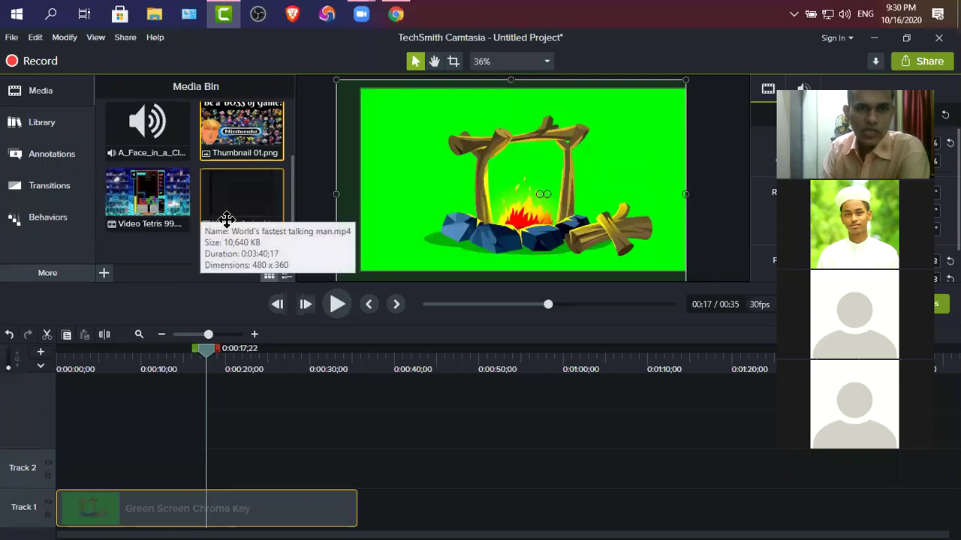
scroll(217, 195, "up", 2)
scroll(208, 139, "down", 2)
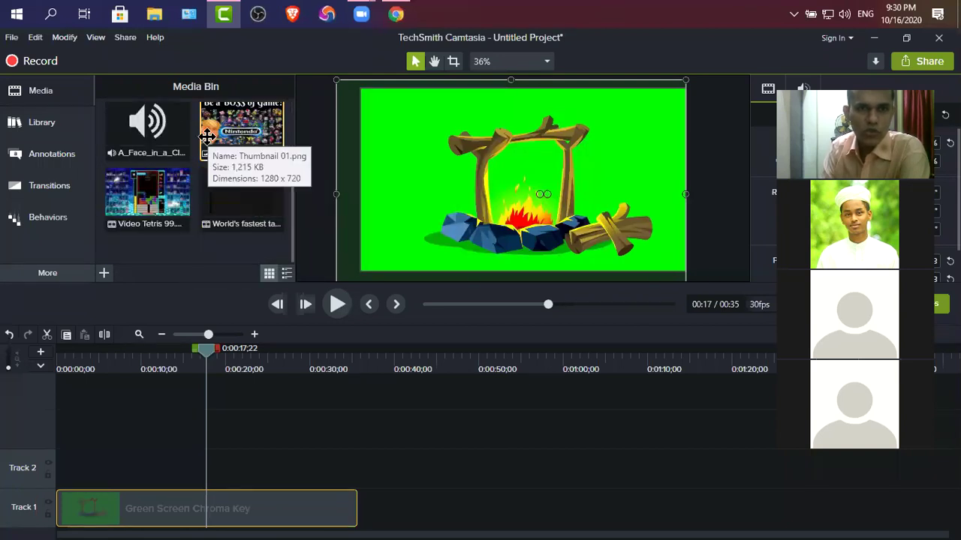
left_click_drag(248, 203, 134, 524)
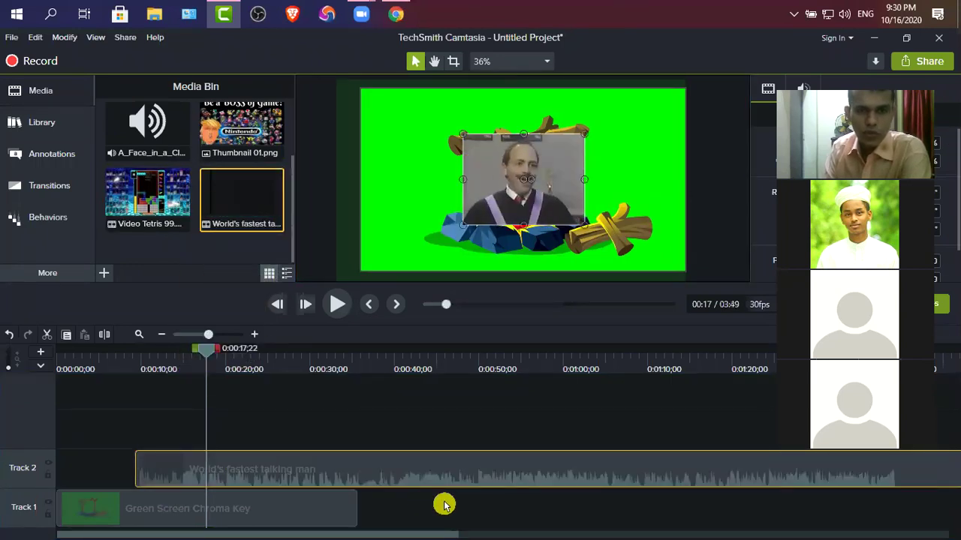
left_click_drag(344, 469, 94, 528)
left_click_drag(218, 509, 205, 413)
Select the World's fastest talking man clip and set the playhead exactly at the green screen clip's end, 0:00:35;21.
left_click(376, 468)
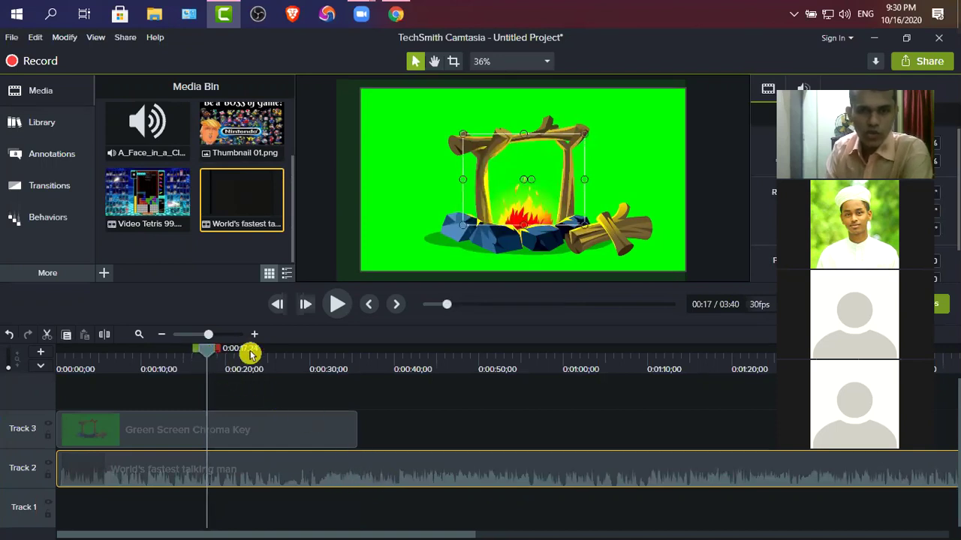
left_click(348, 357)
left_click(355, 360)
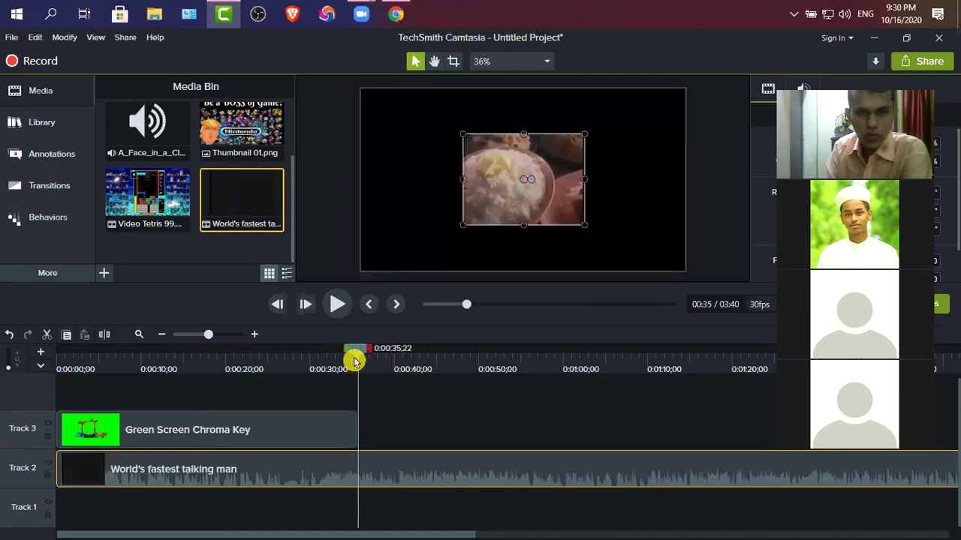
left_click(352, 361)
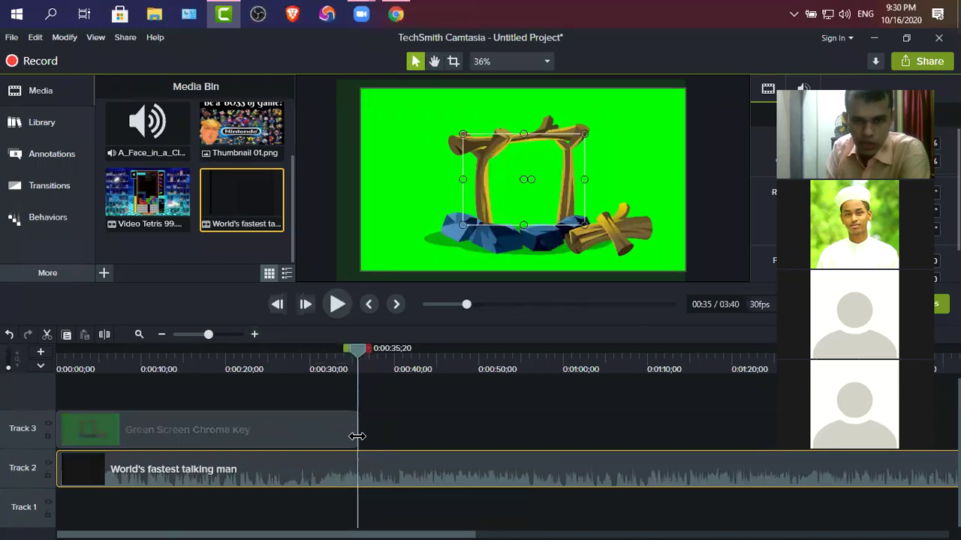
left_click(255, 335)
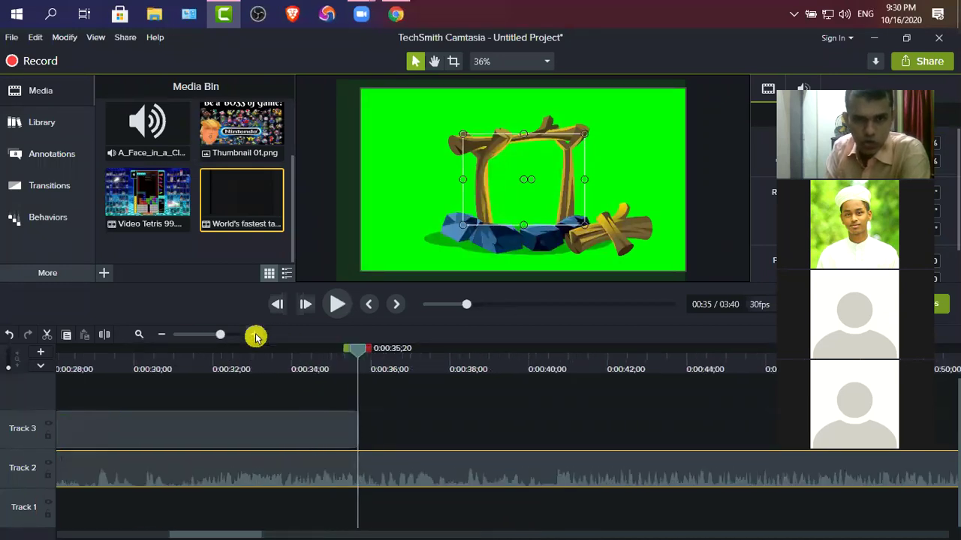
left_click(255, 336)
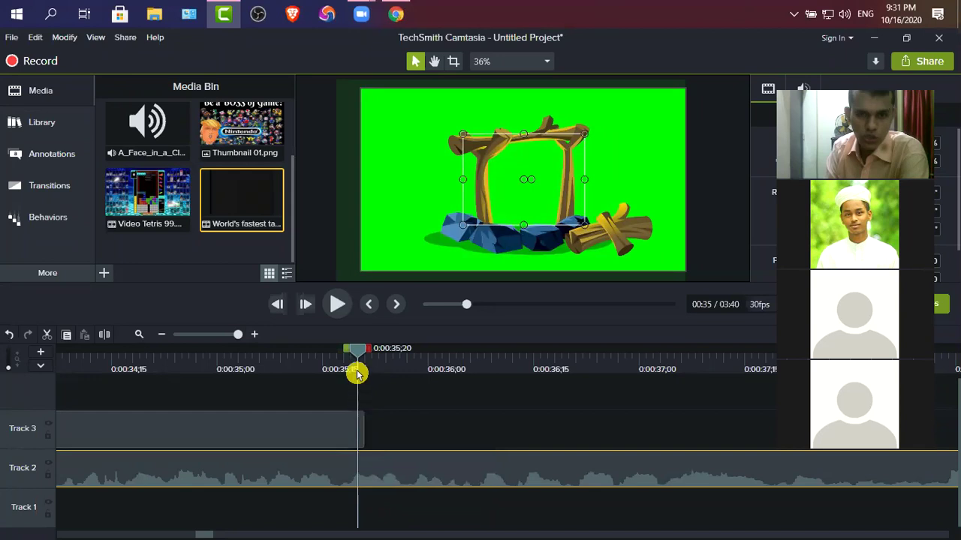
left_click_drag(361, 352, 364, 349)
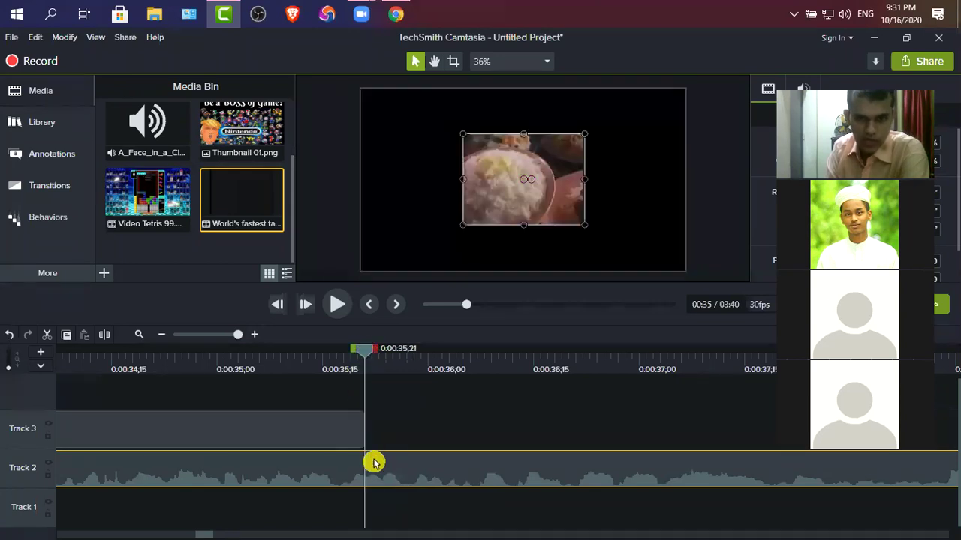
Split the World's fastest talking man clip at 0:00:35;21 and delete the part after the cut.
left_click(161, 335)
left_click(161, 335)
left_click(162, 335)
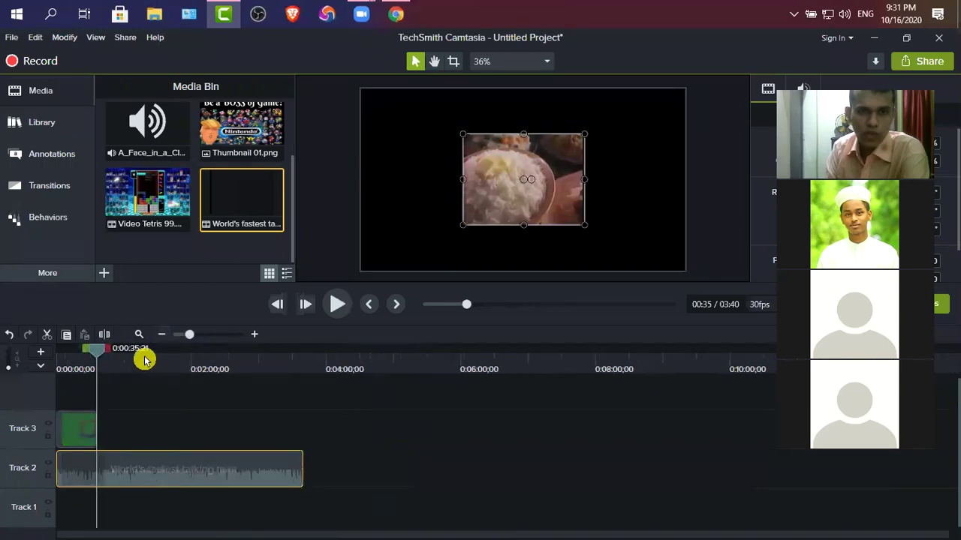
left_click(254, 335)
left_click(254, 335)
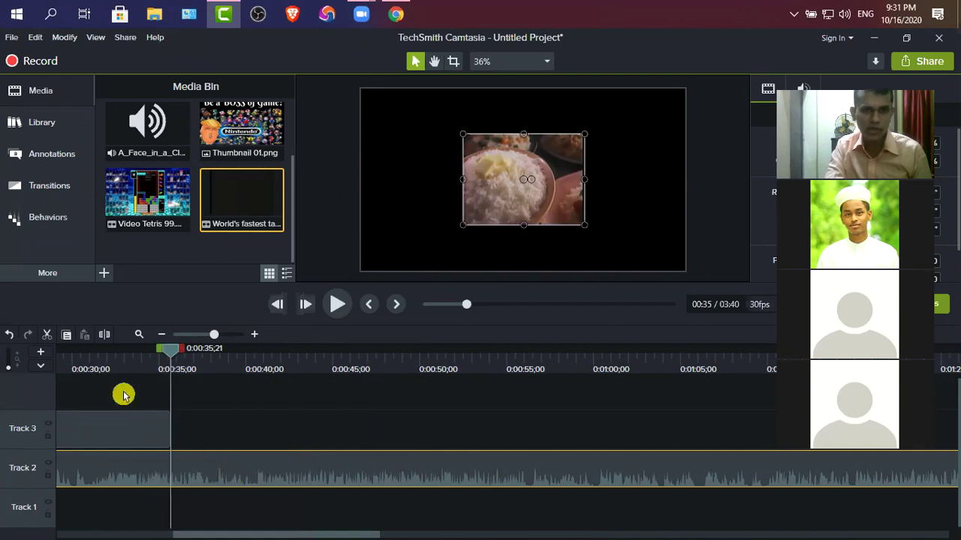
left_click(103, 335)
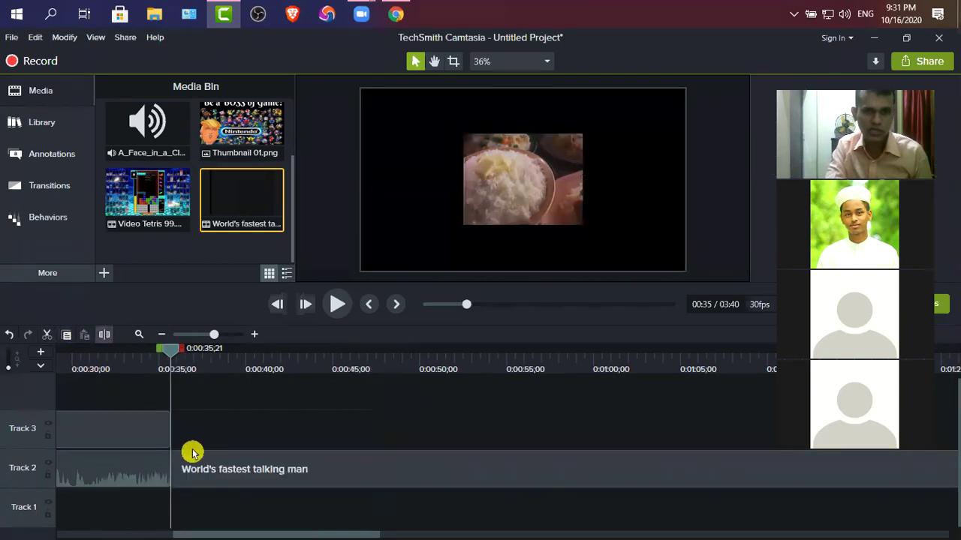
left_click_drag(243, 476, 296, 475)
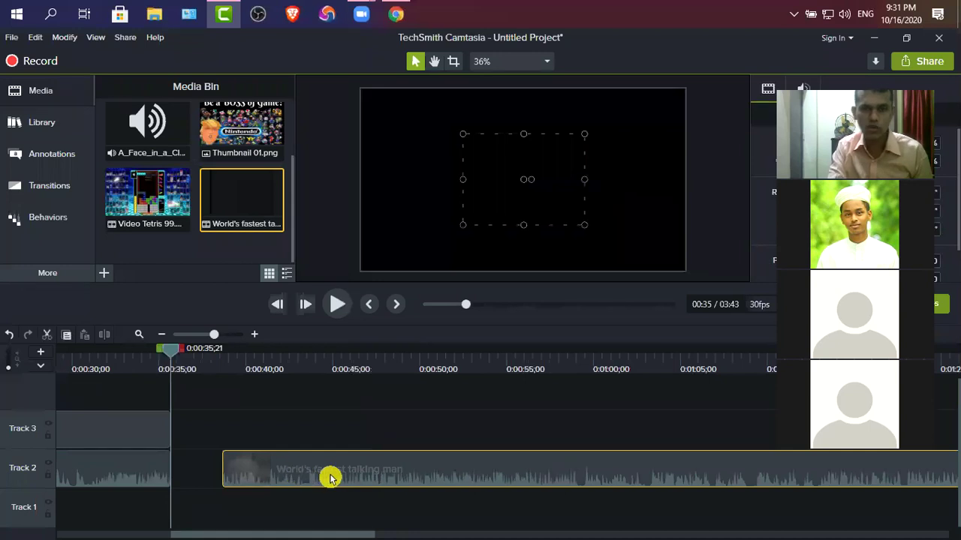
key("Delete")
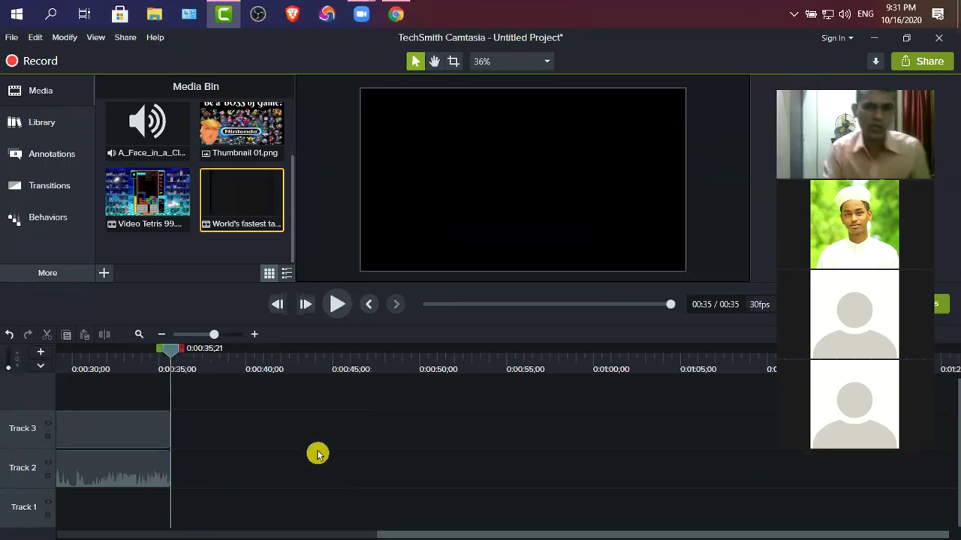
Move the playhead back to 0:00:18;01 and add the Remove a Color visual effect to the green screen clip.
left_click_drag(170, 351, 60, 353)
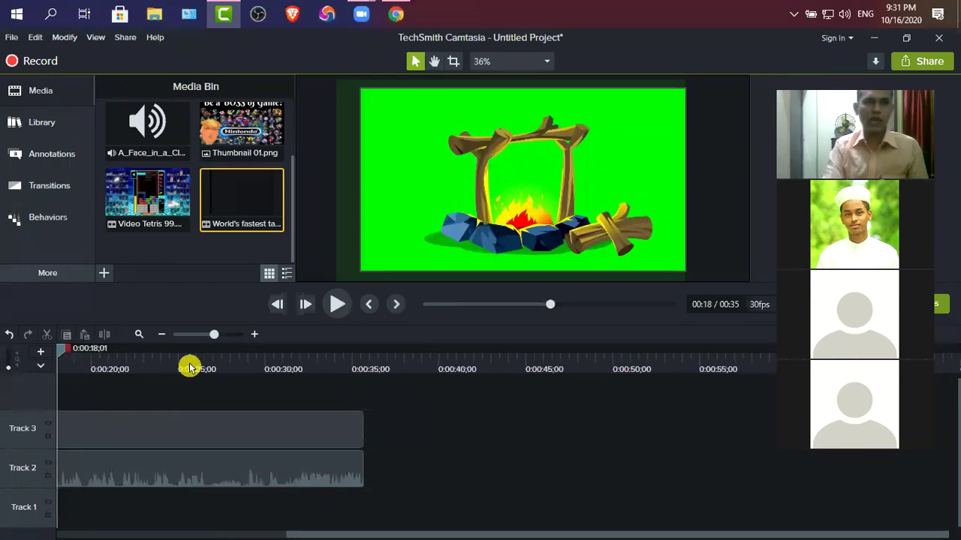
left_click(431, 137)
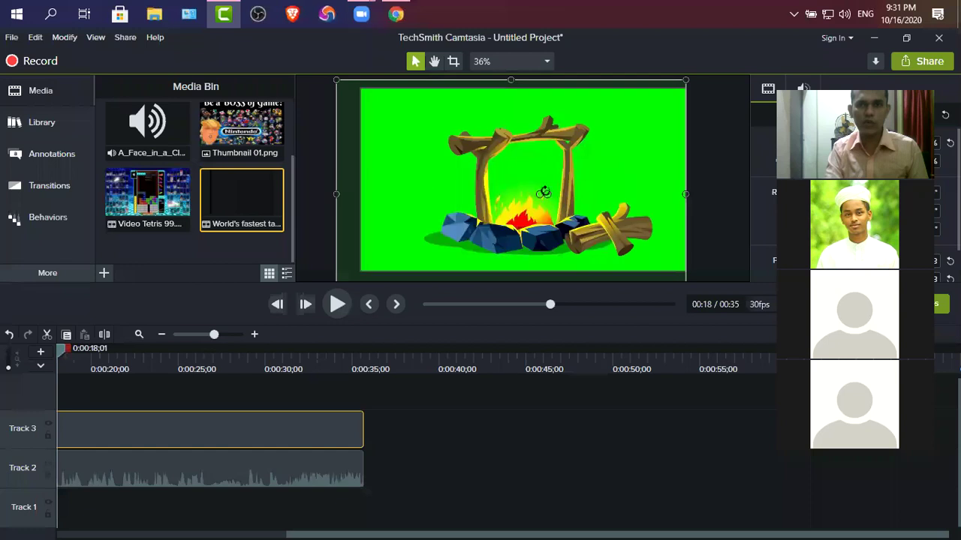
left_click(232, 480)
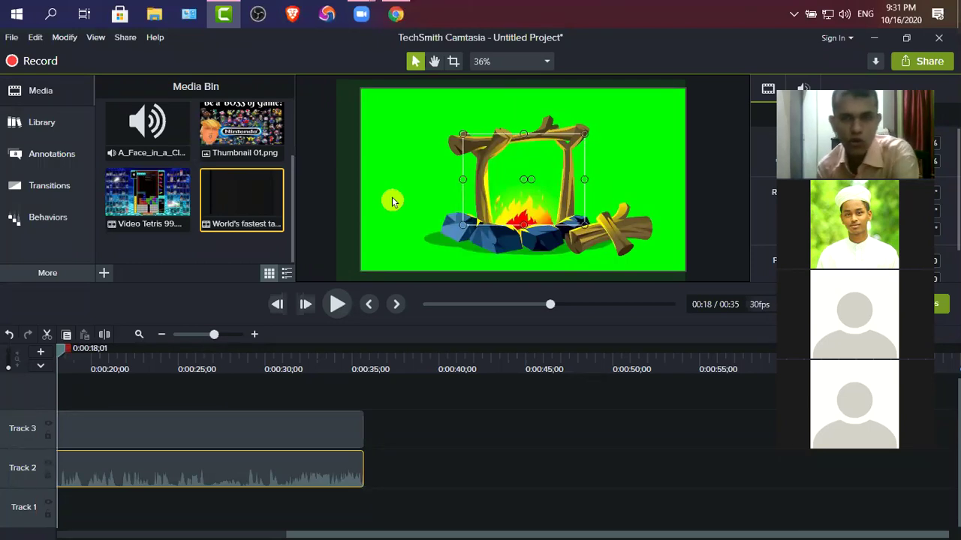
left_click(48, 276)
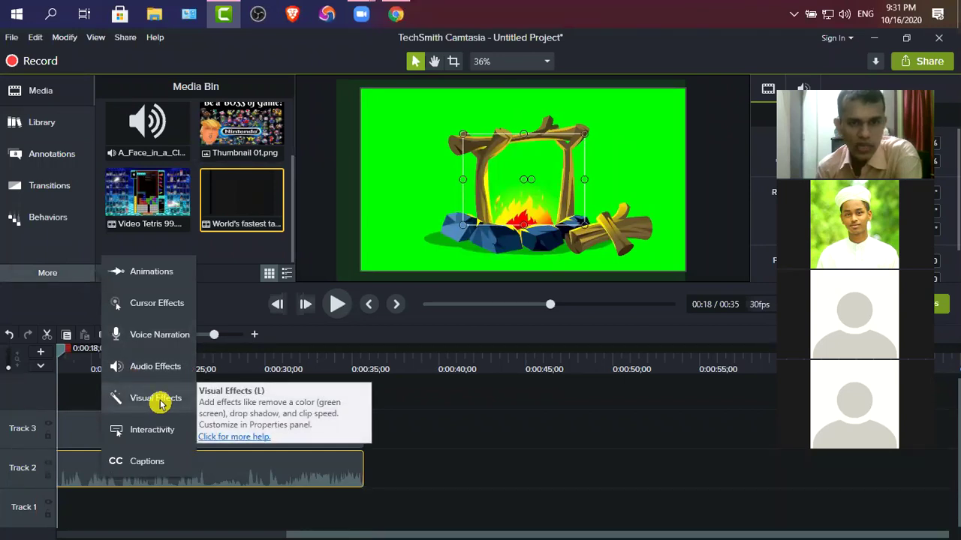
left_click(394, 136)
right_click(394, 136)
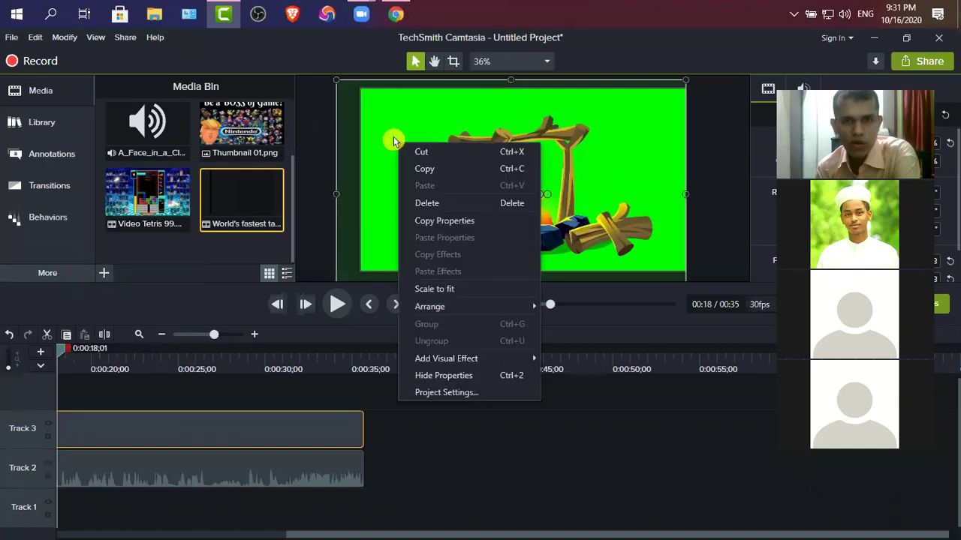
mouse_move(451, 360)
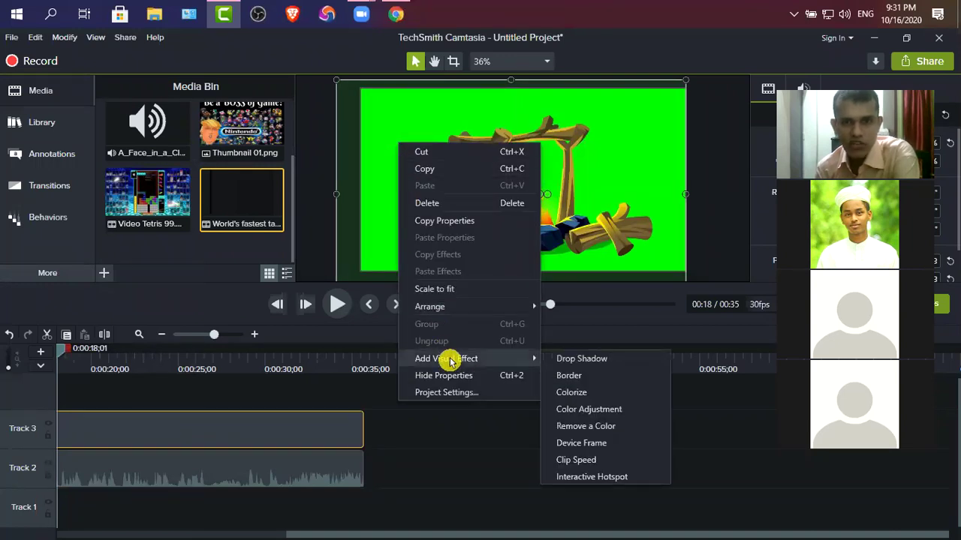
left_click(617, 427)
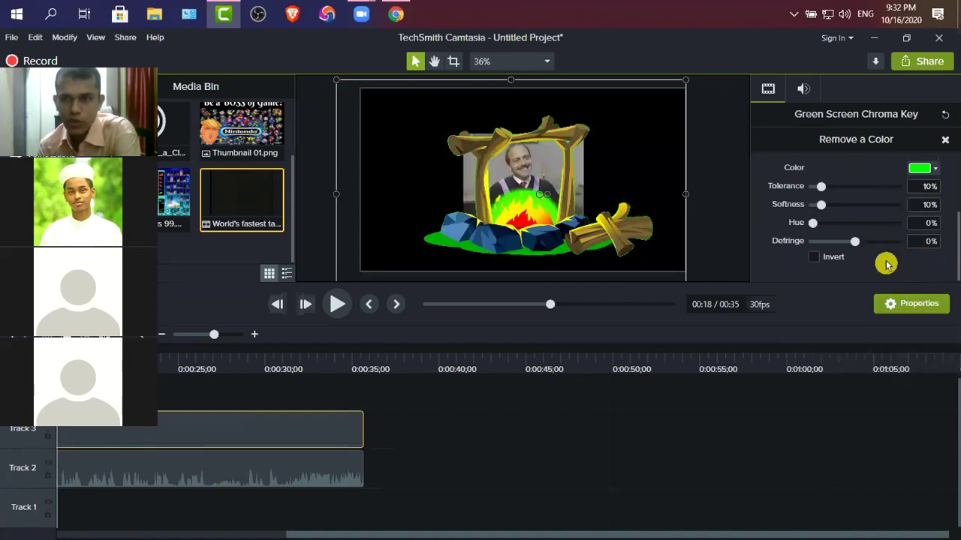
Try sampling the black area beside the campfire frame, #000000, as the color to remove.
left_click(911, 305)
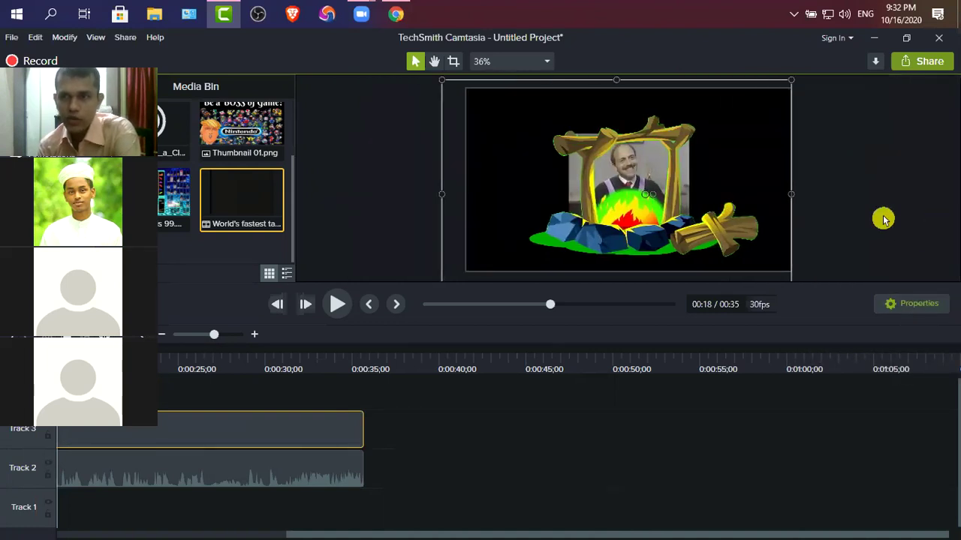
left_click(919, 308)
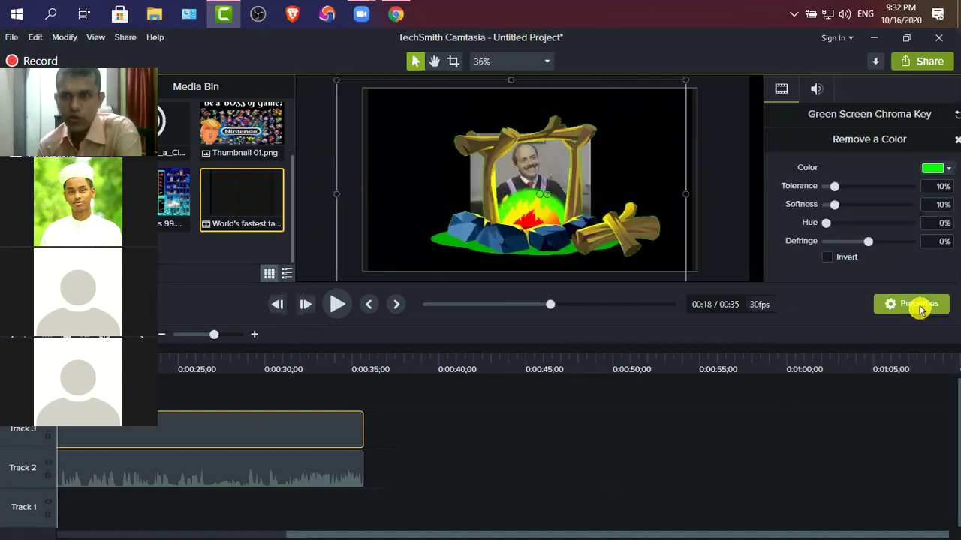
left_click(920, 170)
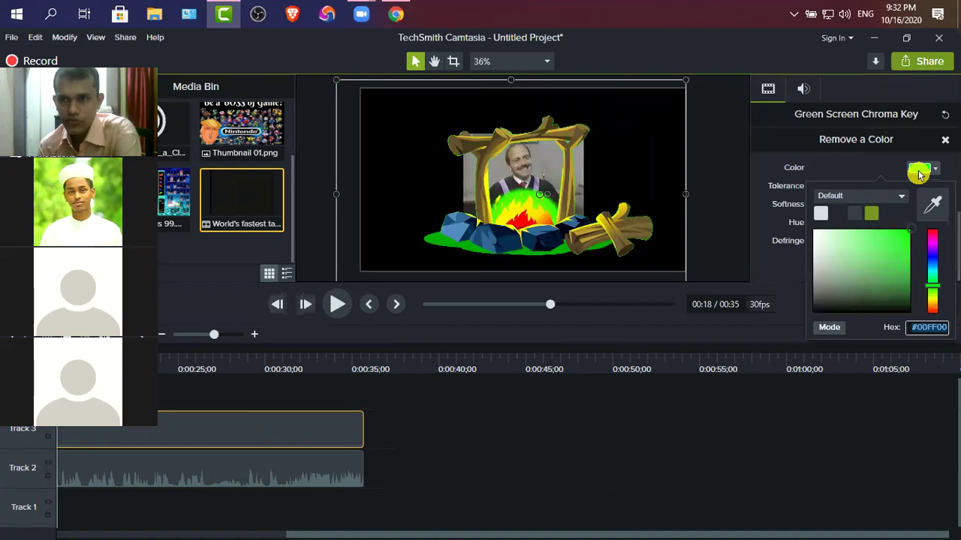
left_click(935, 212)
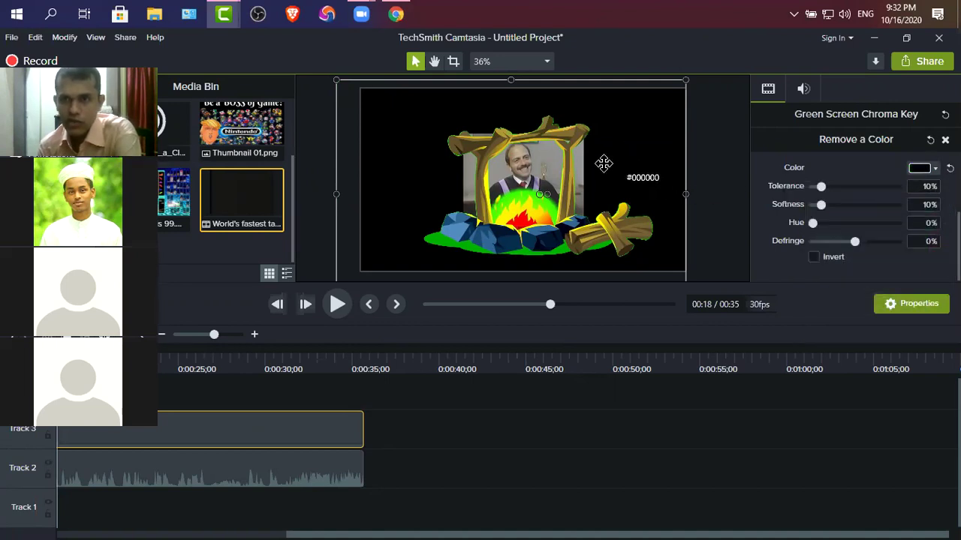
left_click(604, 163)
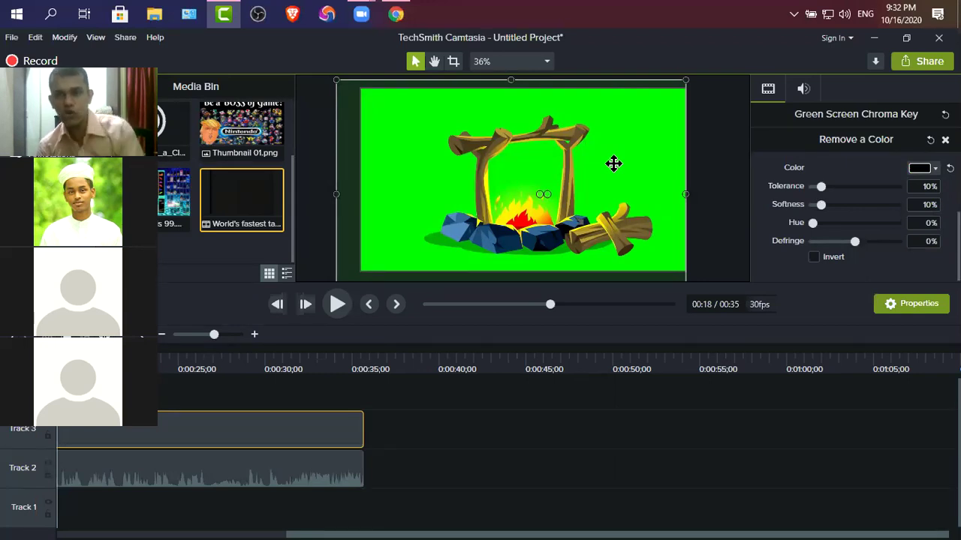
right_click(391, 126)
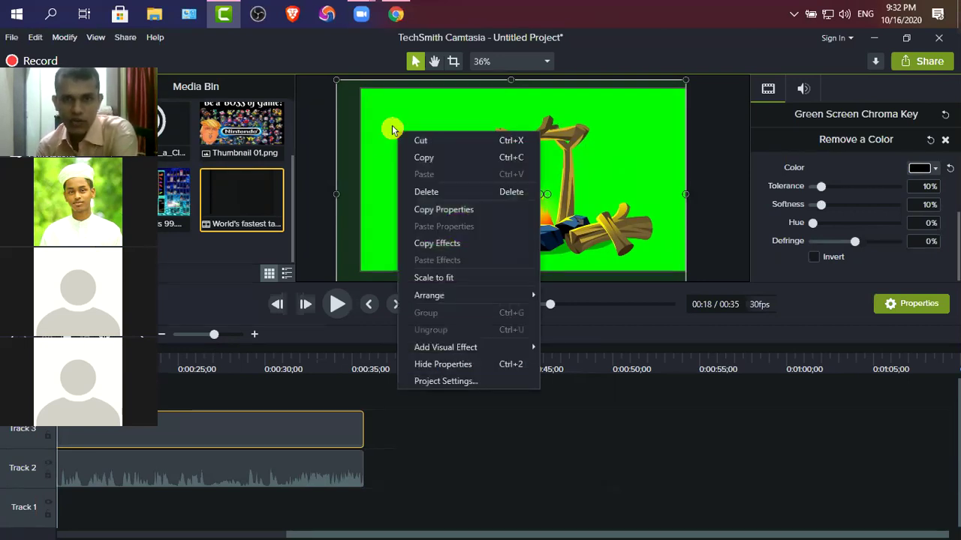
mouse_move(465, 348)
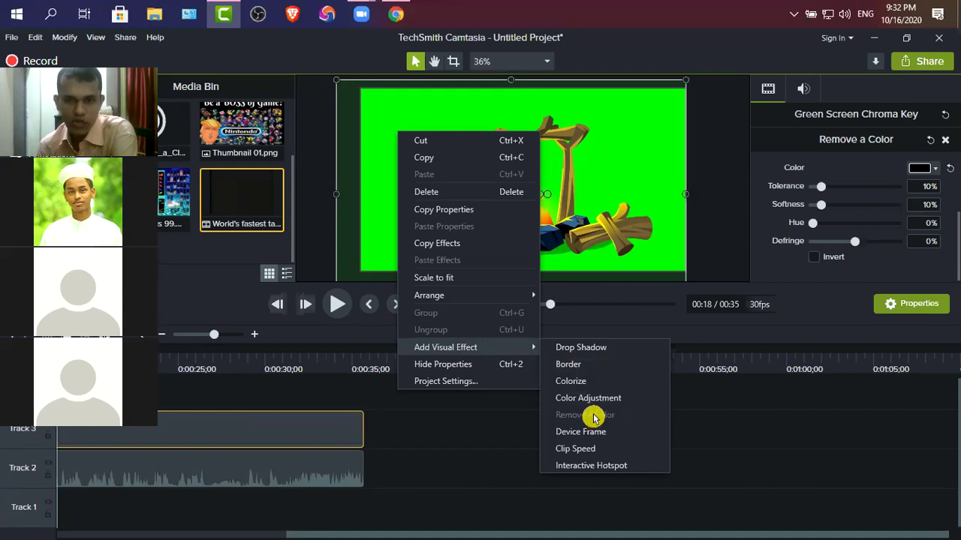
left_click(730, 427)
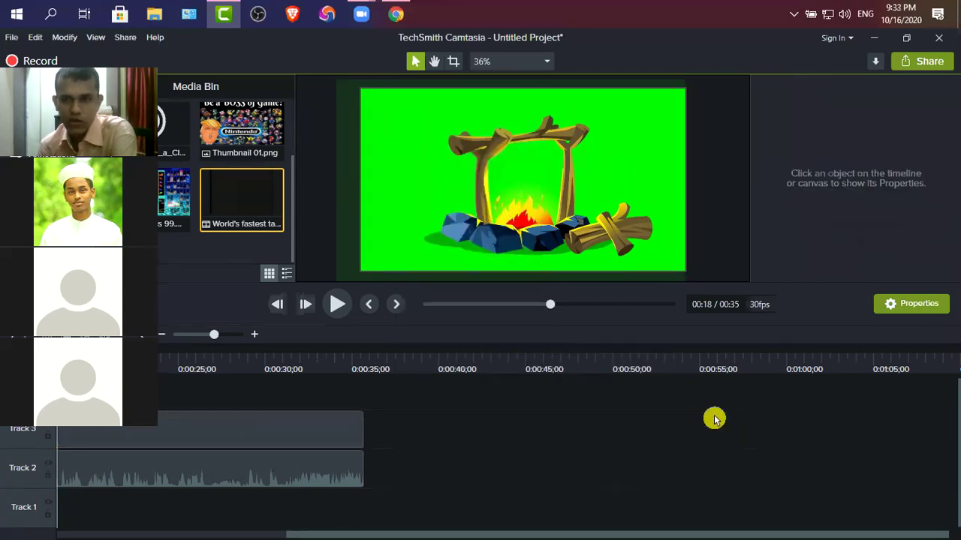
right_click(389, 125)
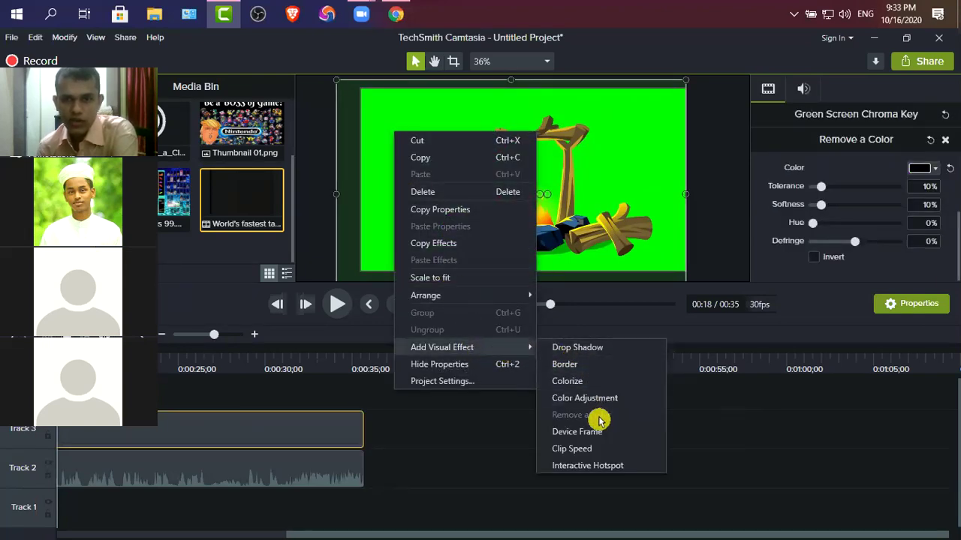
left_click(656, 171)
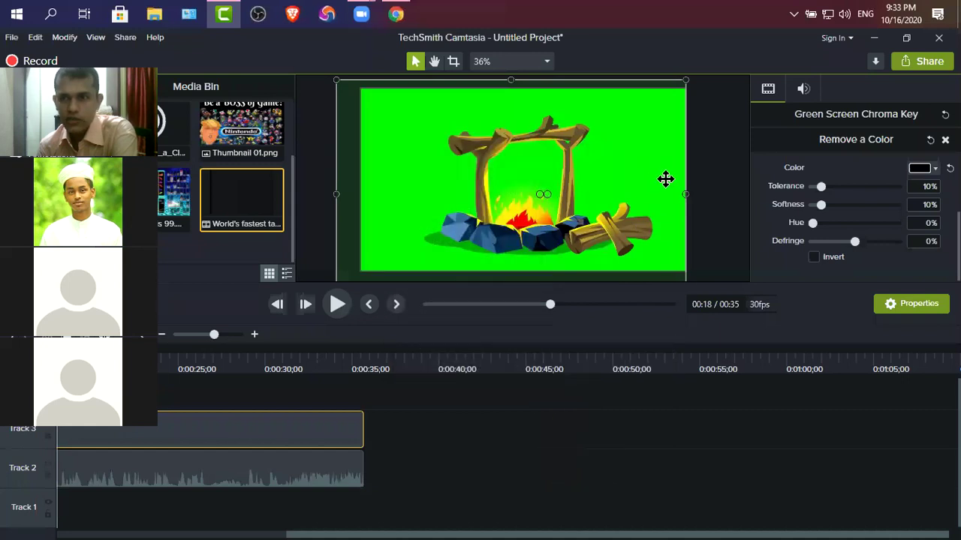
Sample the clip's green background as the color for the Remove a Color effect.
left_click(921, 171)
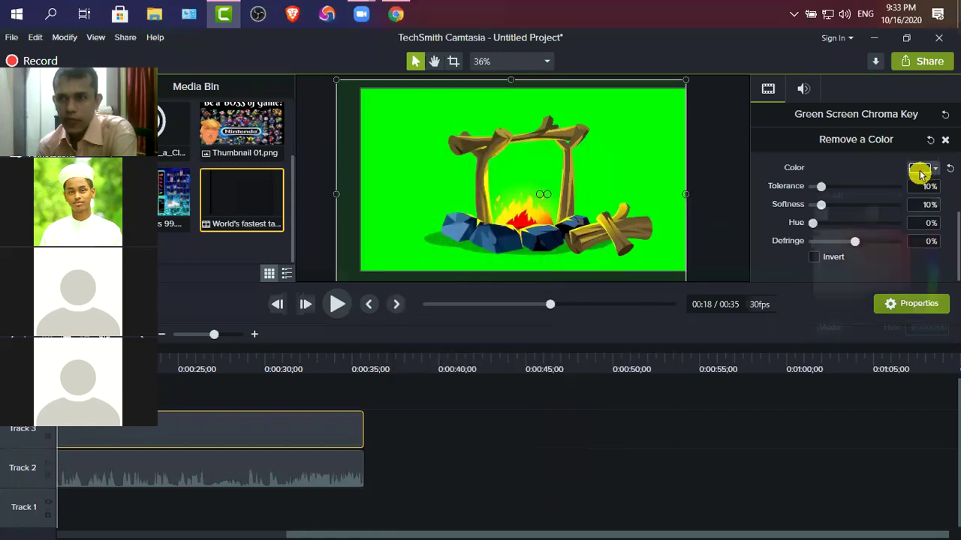
left_click(936, 196)
left_click(620, 142)
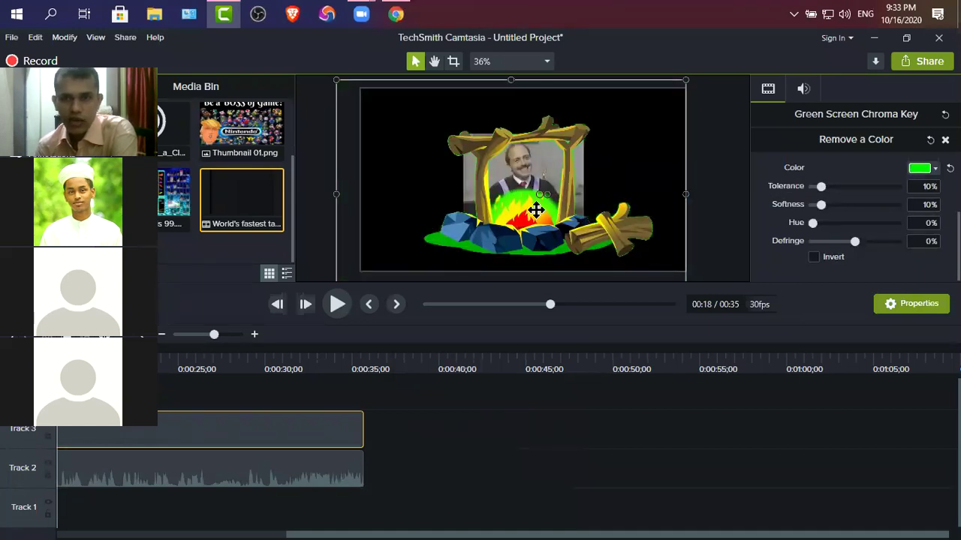
Shift the campfire clip left on the canvas and set the color removal's Tolerance to 38% and Softness to 48%.
left_click_drag(455, 247, 405, 247)
left_click_drag(823, 186, 847, 190)
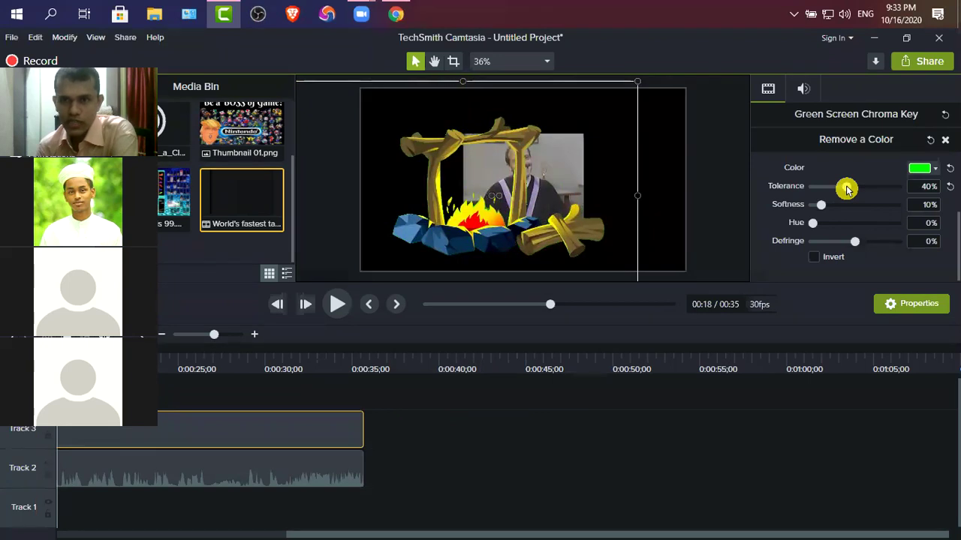
left_click_drag(846, 190, 818, 192)
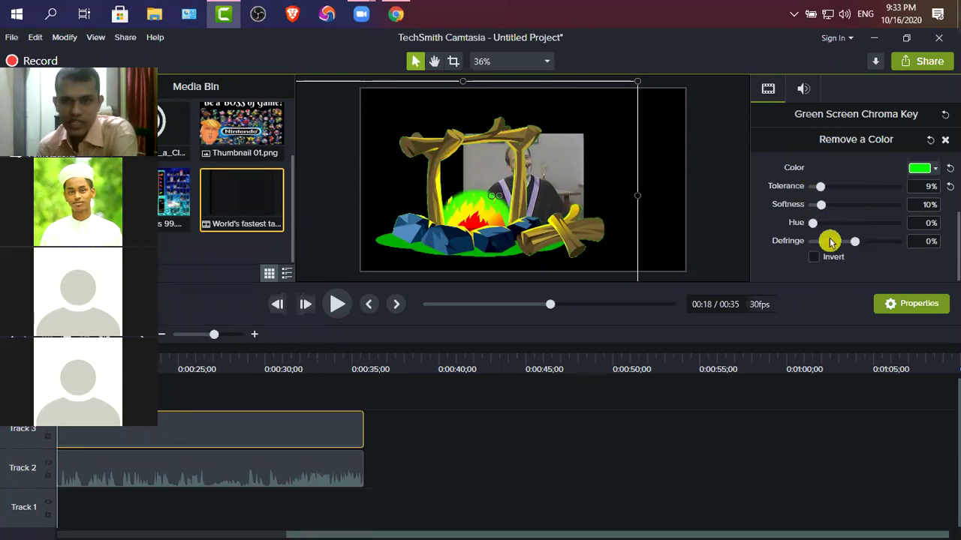
left_click_drag(822, 188, 840, 187)
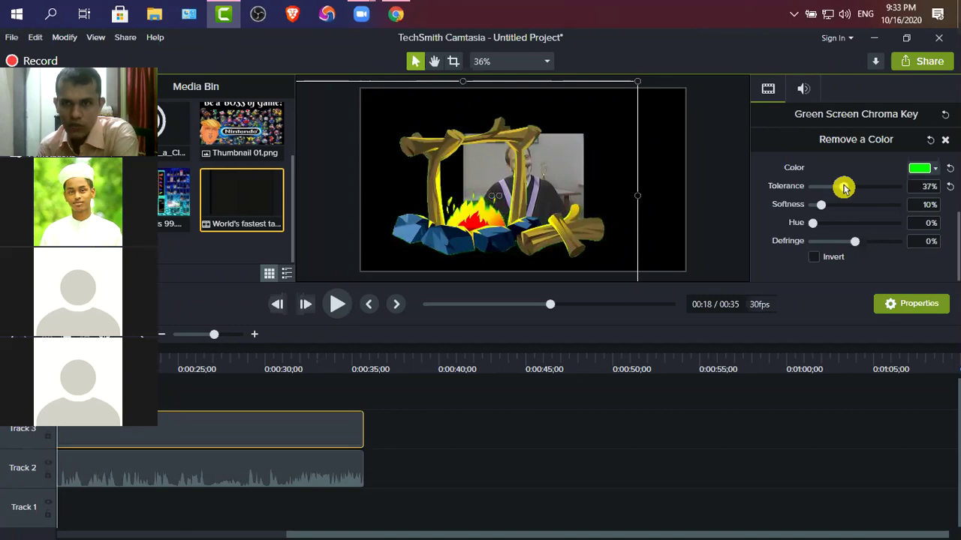
left_click_drag(845, 189, 853, 212)
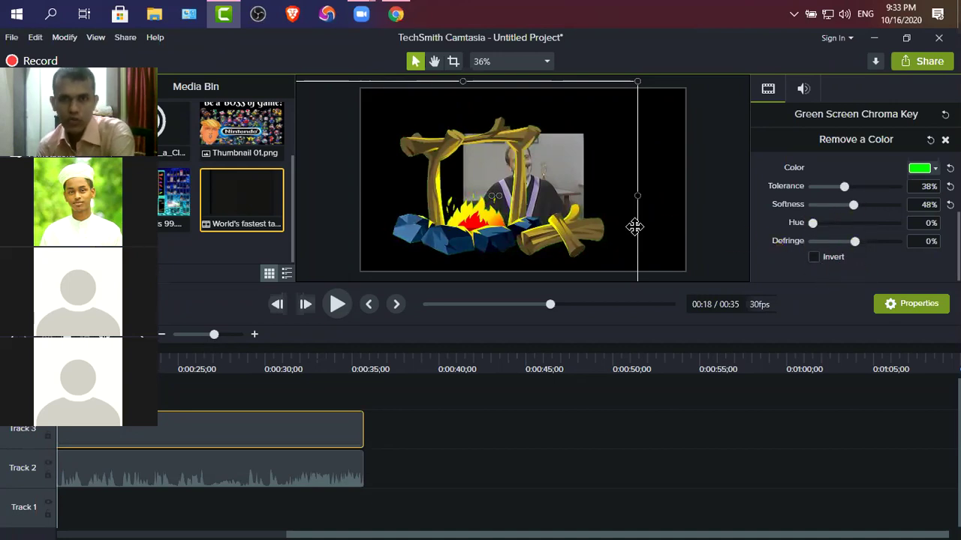
Scale down the campfire clip and place it in the lower-right corner of the canvas.
left_click_drag(497, 198, 580, 201)
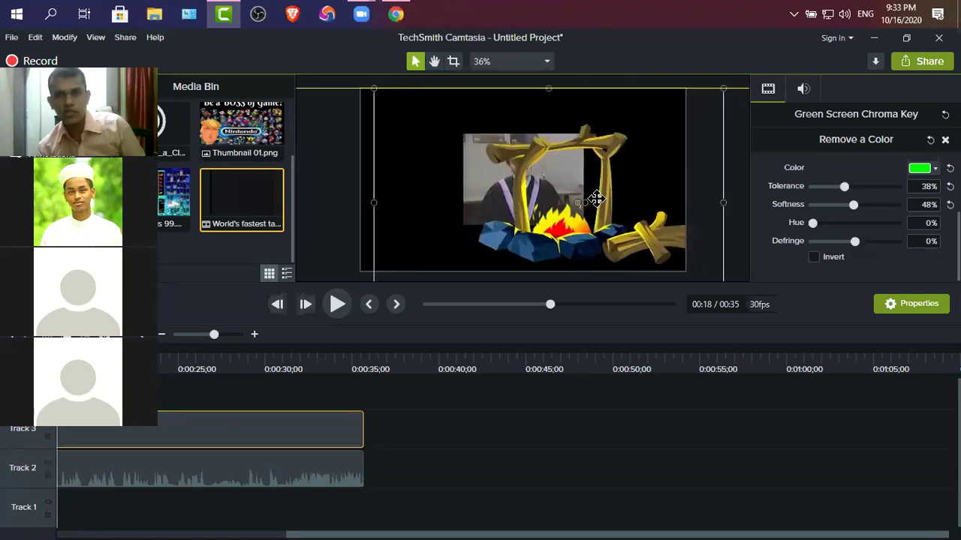
left_click_drag(724, 89, 633, 148)
left_click_drag(524, 246, 603, 242)
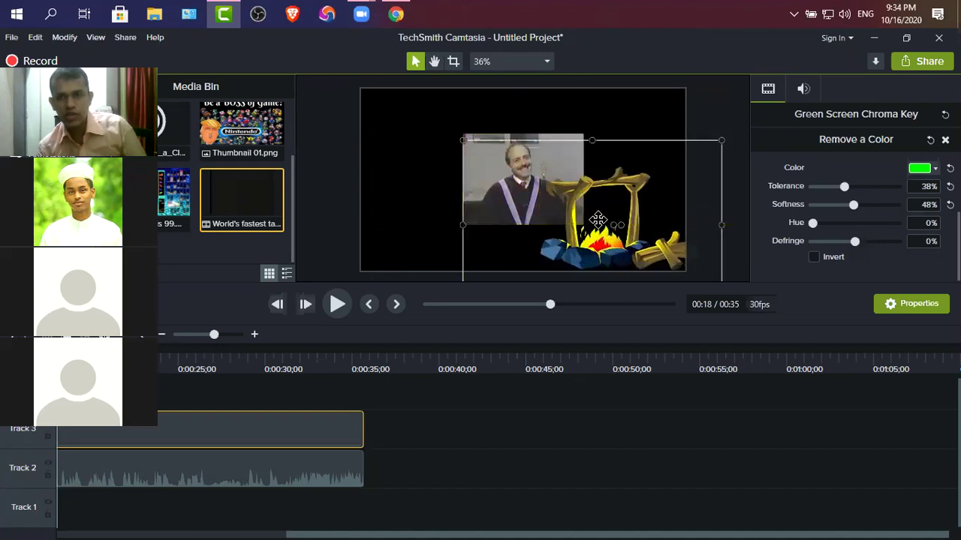
left_click_drag(461, 140, 494, 162)
Enlarge the World's fastest talking man clip to fill the canvas and position it at X 0.0, Y -84.6.
left_click(459, 170)
left_click(476, 172)
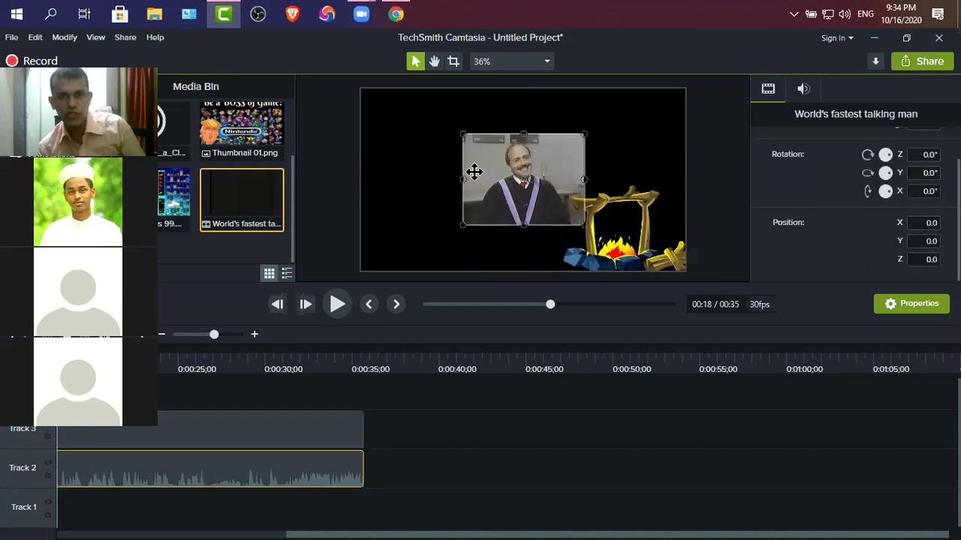
left_click_drag(461, 132, 357, 106)
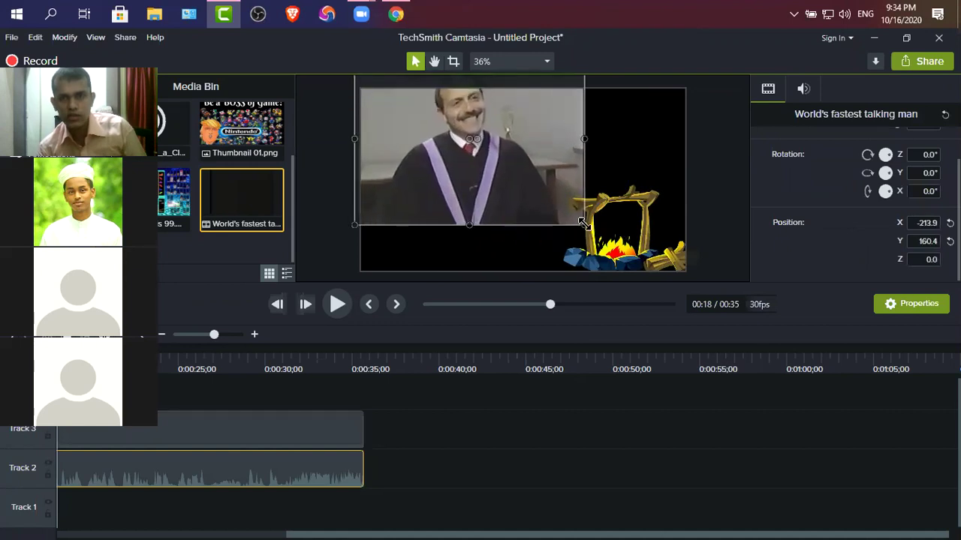
left_click_drag(590, 229, 698, 288)
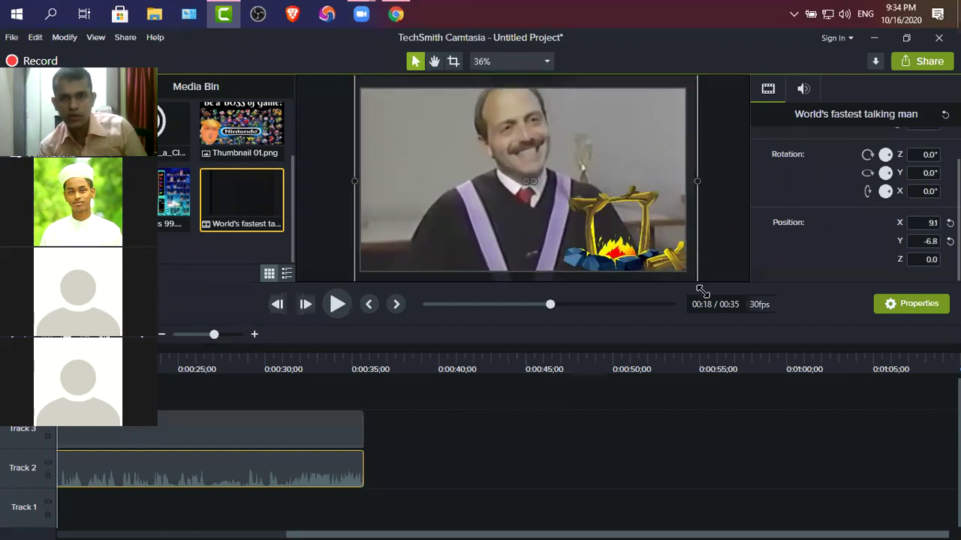
left_click_drag(490, 153, 488, 173)
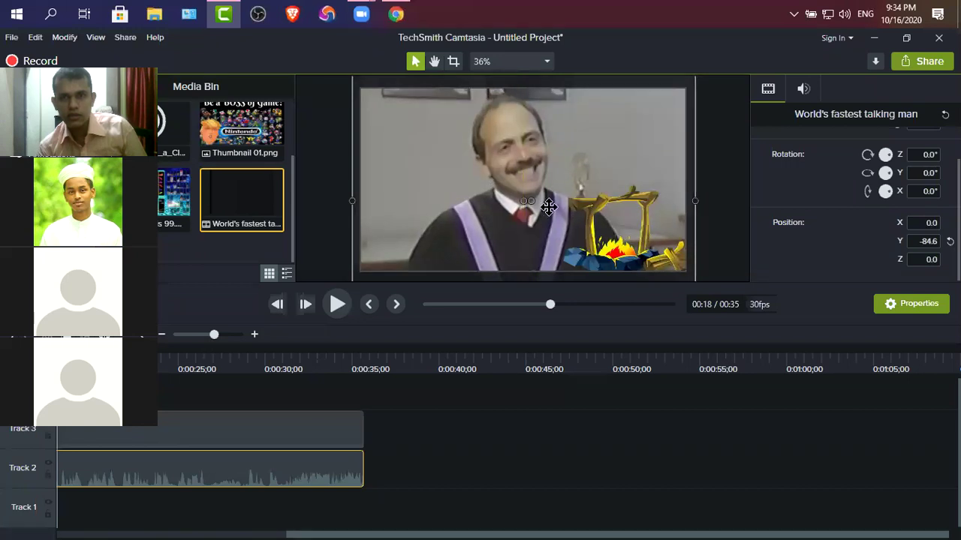
Move the campfire clip to the canvas's upper-right corner and scale it down further beside the man's head.
left_click_drag(634, 245, 652, 146)
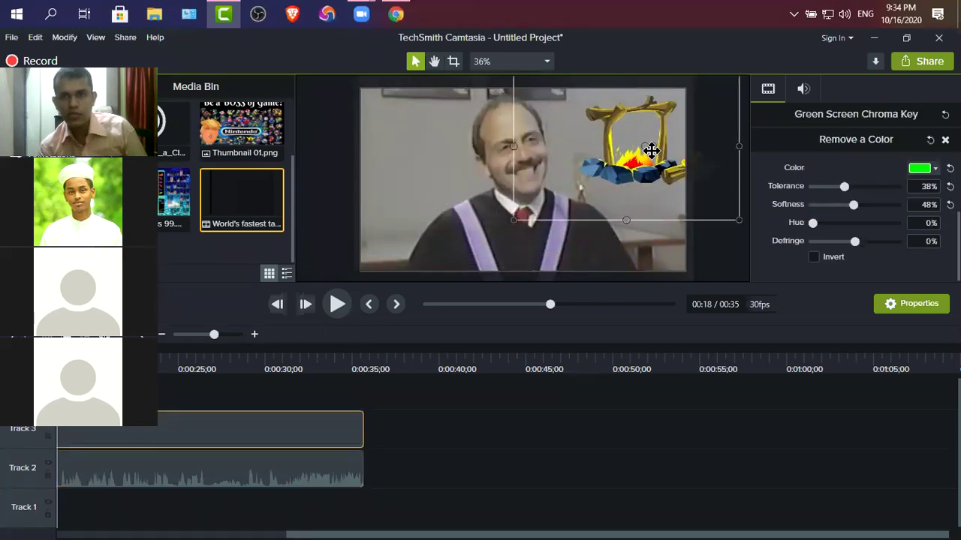
left_click_drag(514, 219, 542, 201)
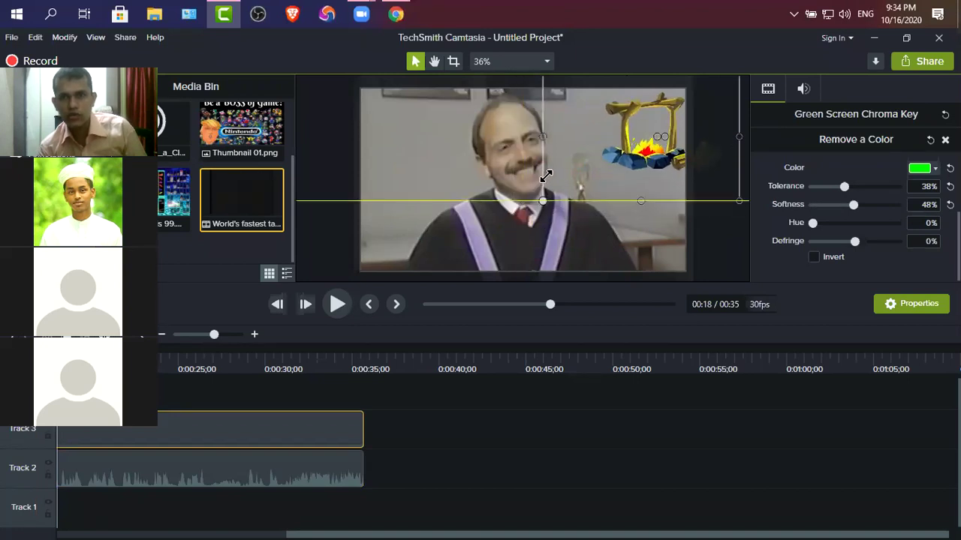
left_click_drag(639, 144, 638, 132)
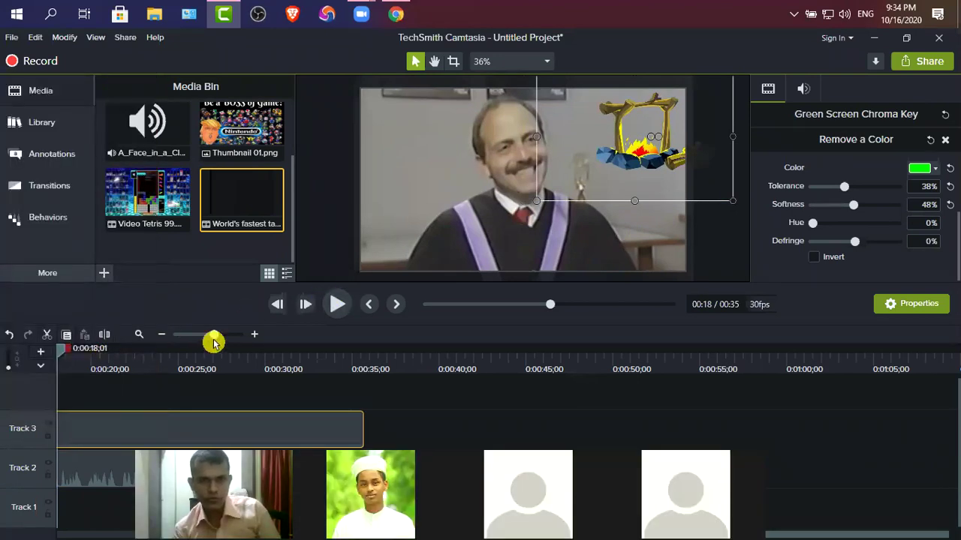
Preview the composite briefly, and move the World's fastest talking man clip from Track 2 to Track 4, above the green screen clip.
left_click(337, 304)
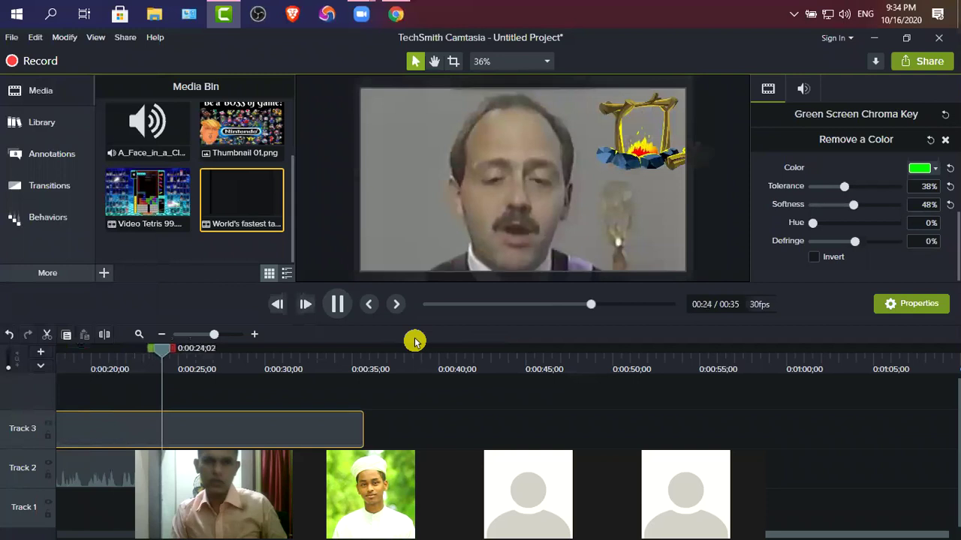
key("space")
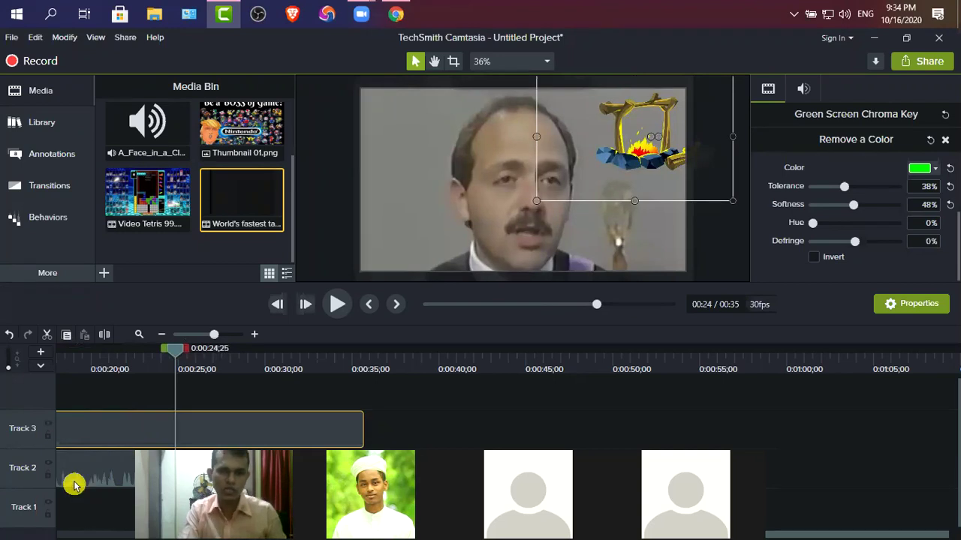
mouse_move(83, 465)
left_click_drag(83, 461, 86, 398)
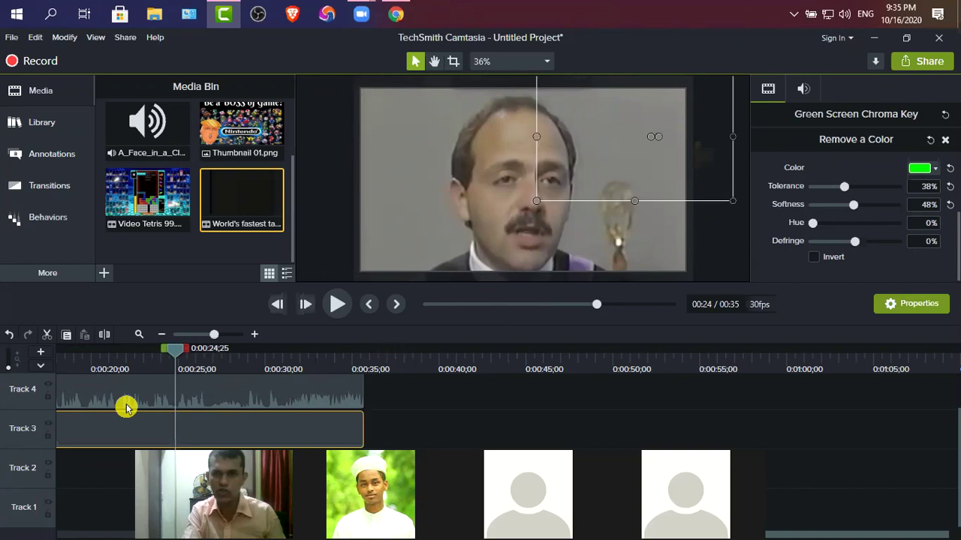
Move the World's fastest talking man clip from Track 4 back to Track 2, beneath the campfire clip.
left_click(206, 436)
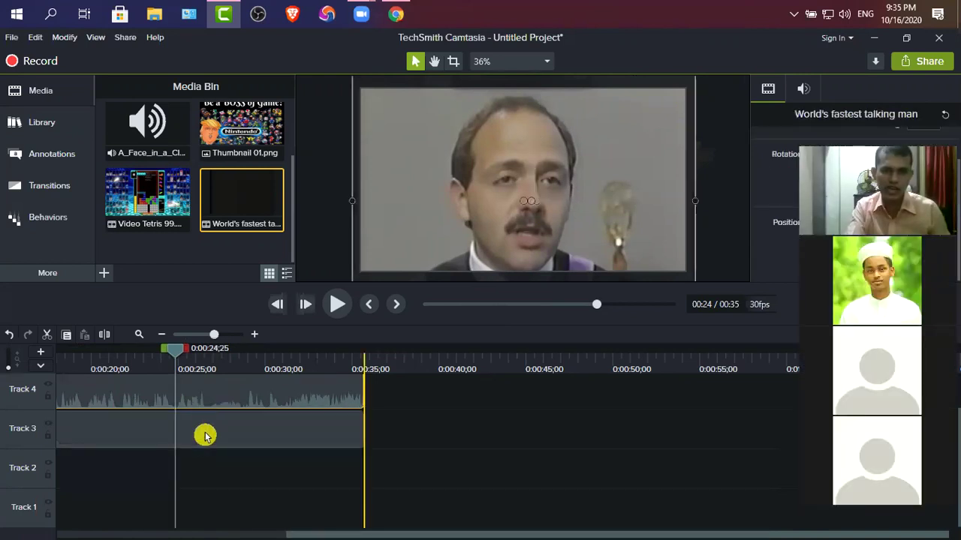
left_click_drag(205, 436, 201, 475)
left_click(558, 441)
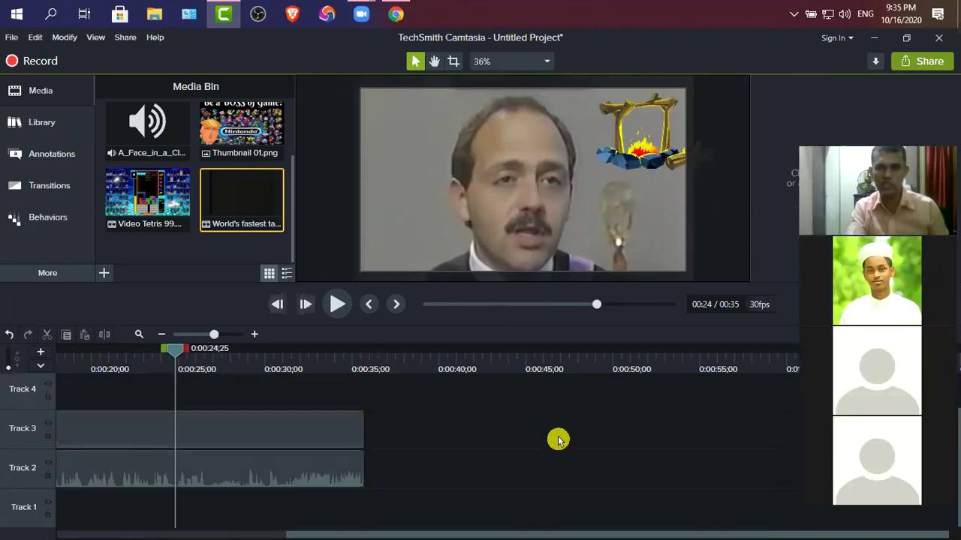
left_click(458, 199)
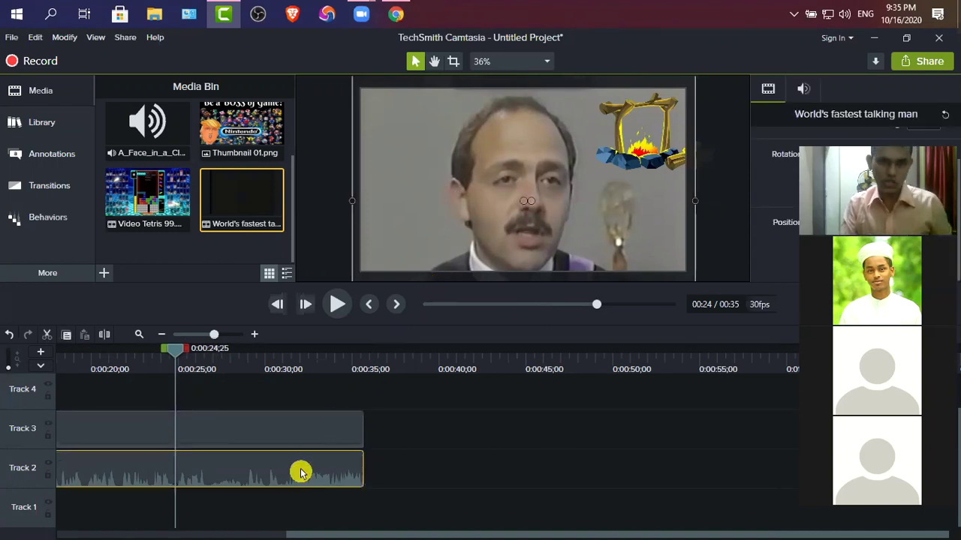
left_click(276, 427)
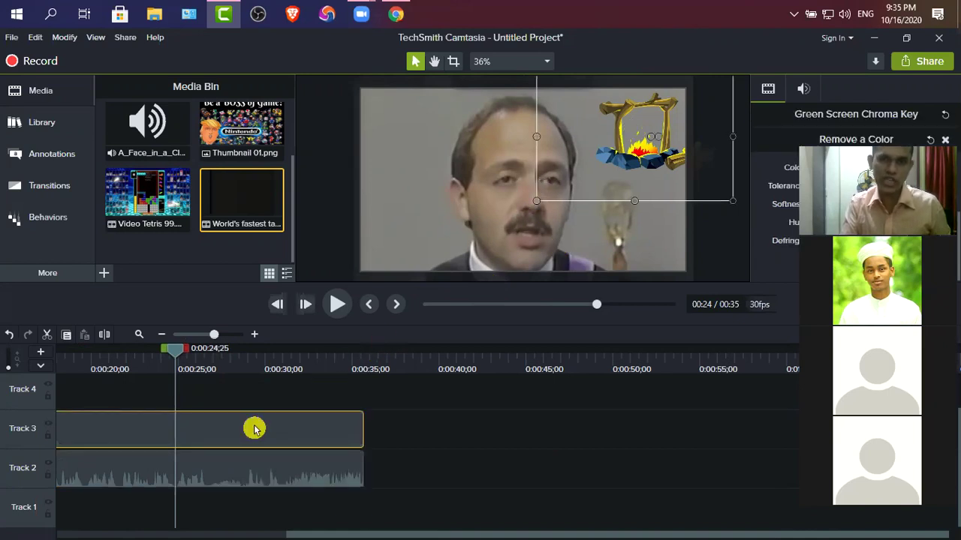
left_click(428, 416)
left_click(606, 172)
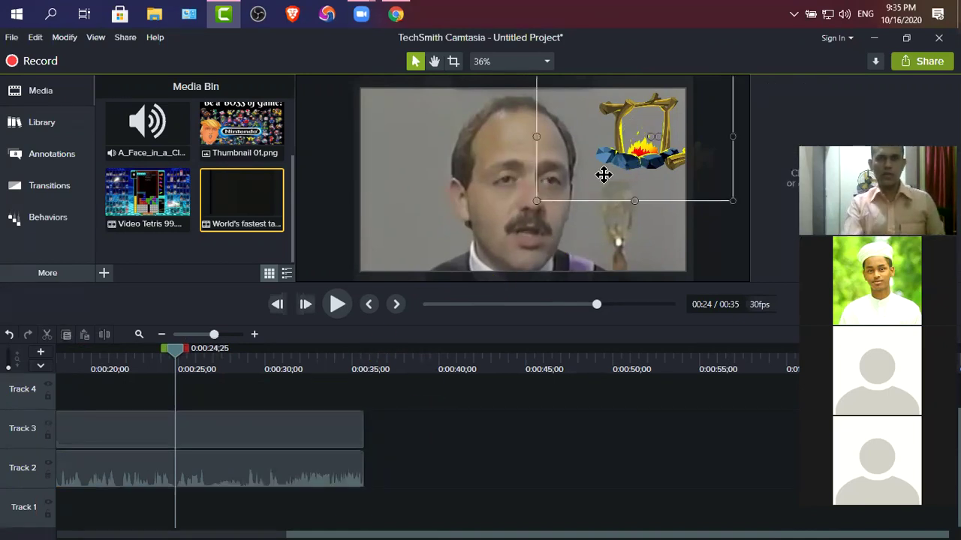
Add the Green Screen Fish clip to the beginning of Track 4, above the campfire clip.
scroll(194, 143, "up", 3)
left_click(250, 134)
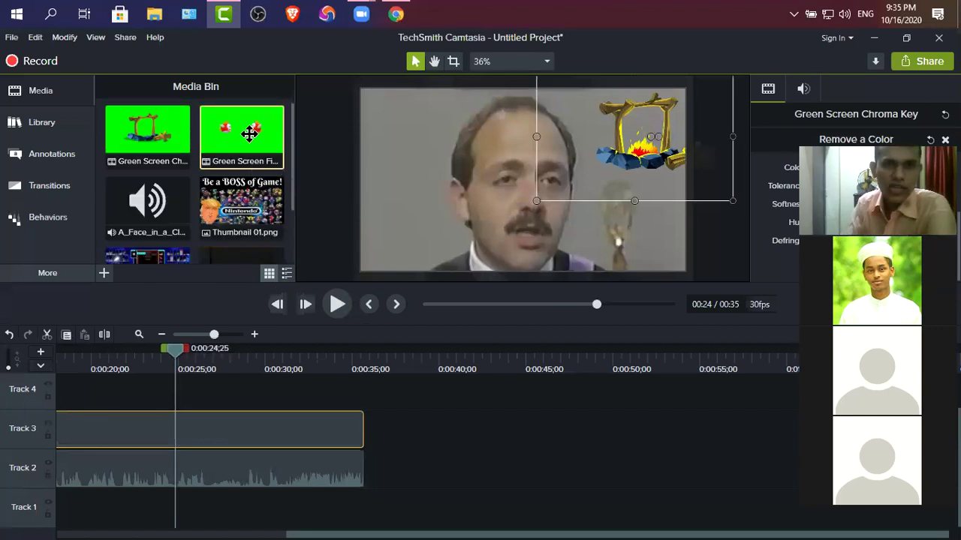
left_click_drag(245, 161, 2, 403)
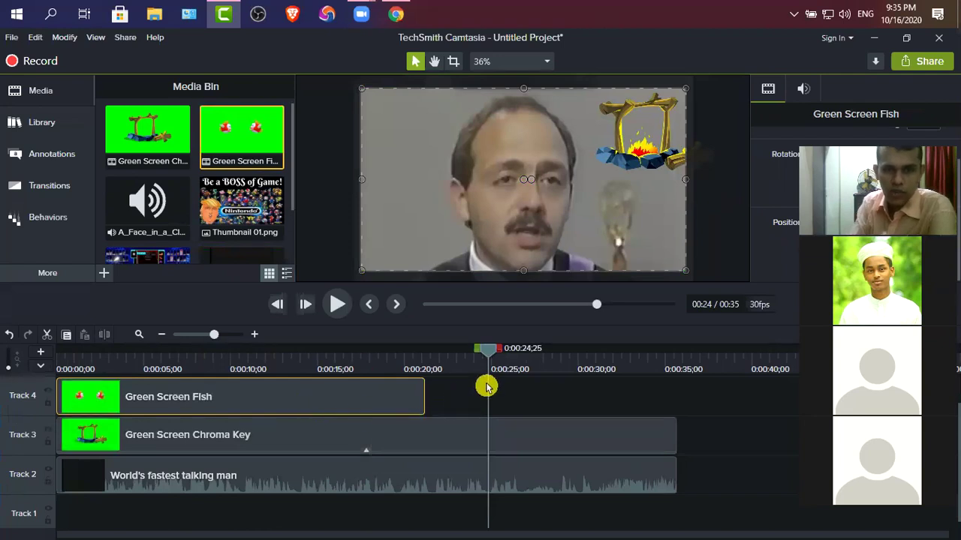
Split the talking-man and campfire clips at 0:00:21;07, where the fish clip ends, and delete their remaining parts.
left_click_drag(489, 352, 427, 357)
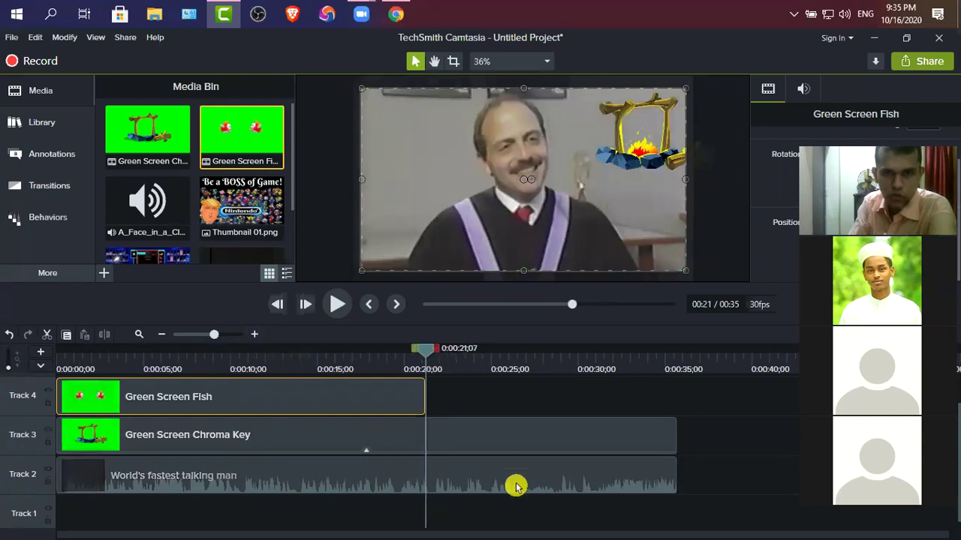
left_click(457, 472)
left_click(458, 441)
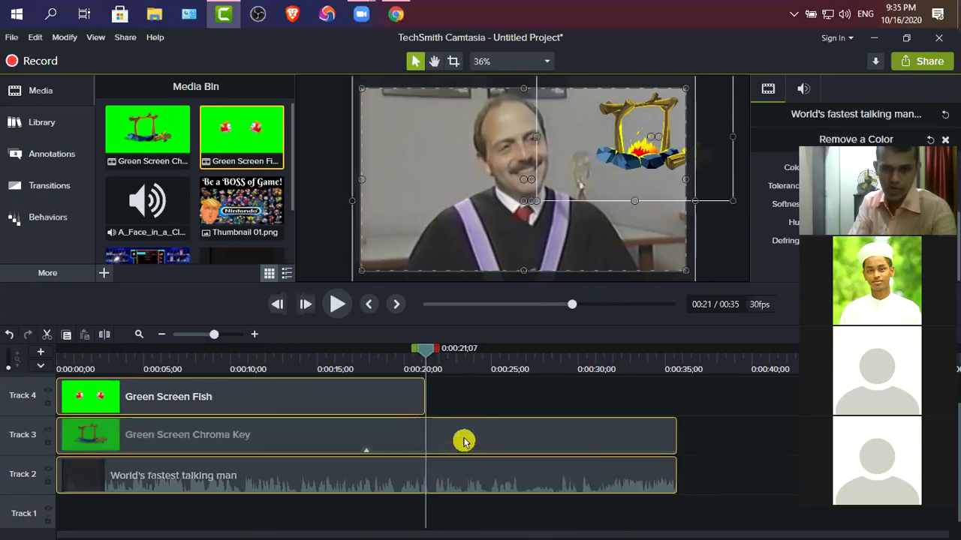
left_click(101, 334)
left_click(519, 489)
key("Delete")
left_click(489, 444)
key("Delete")
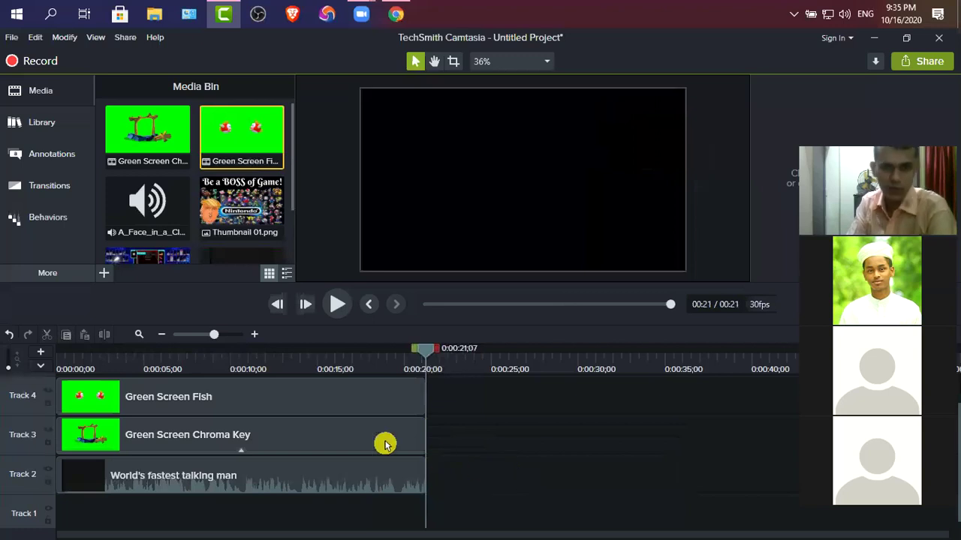
Return the playhead to the start of the timeline and select the Green Screen Fish clip on Track 4.
left_click(193, 400)
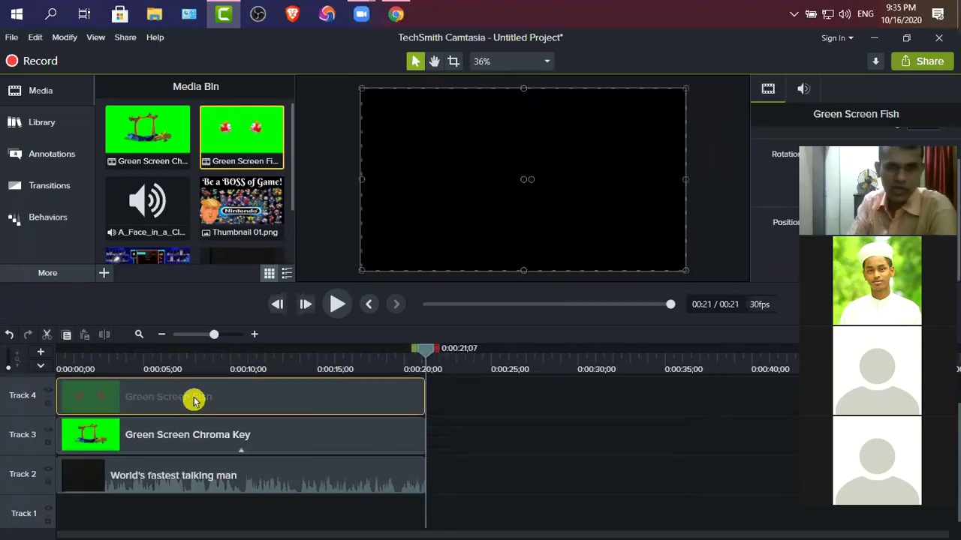
left_click(97, 445)
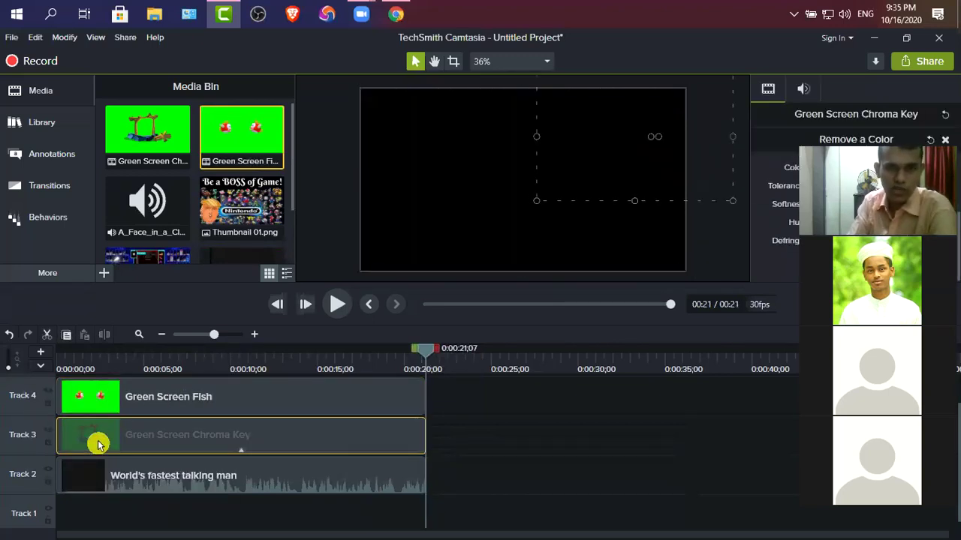
left_click_drag(413, 356, 60, 388)
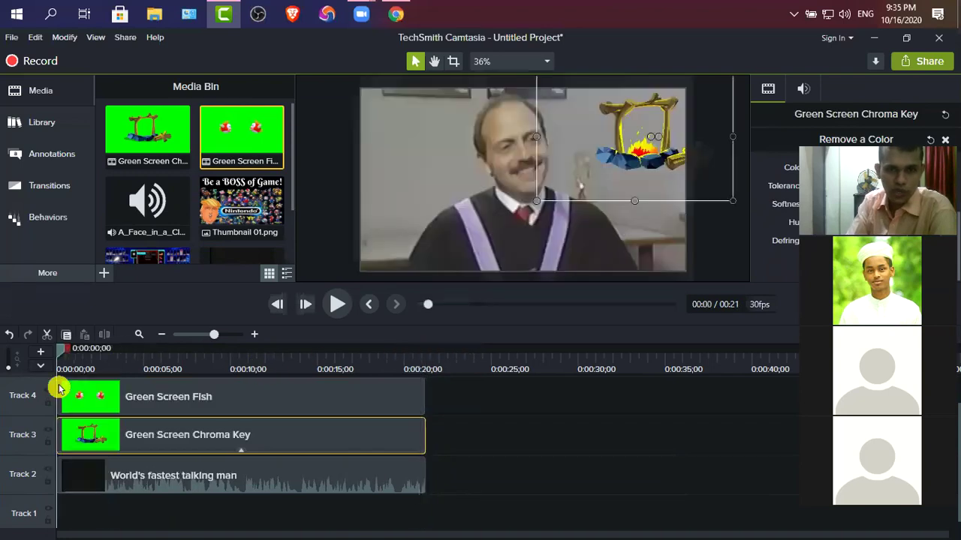
left_click(114, 393)
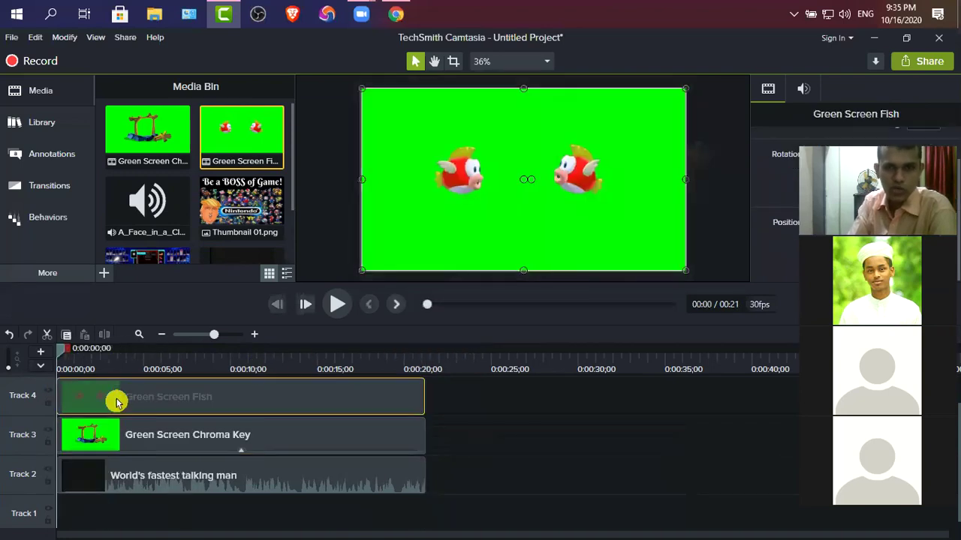
right_click(393, 121)
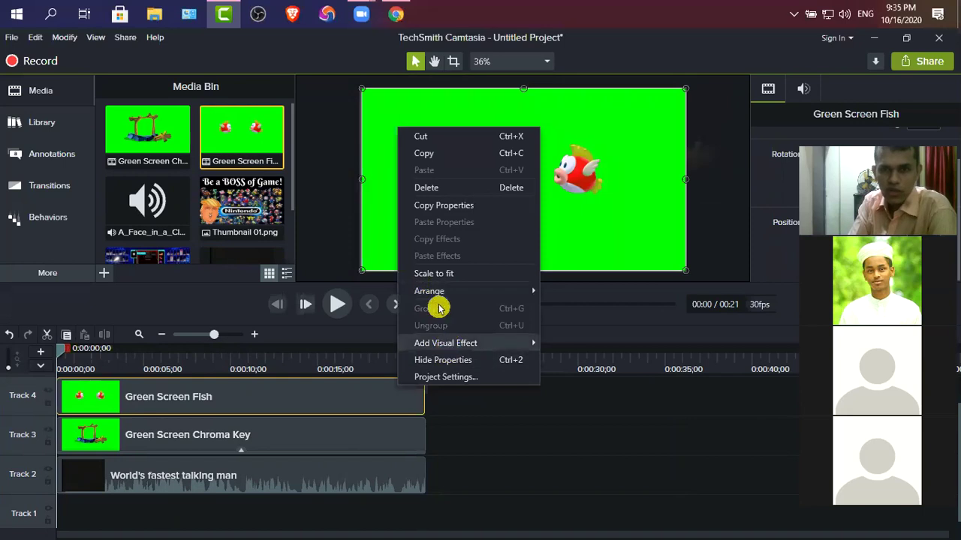
left_click(740, 226)
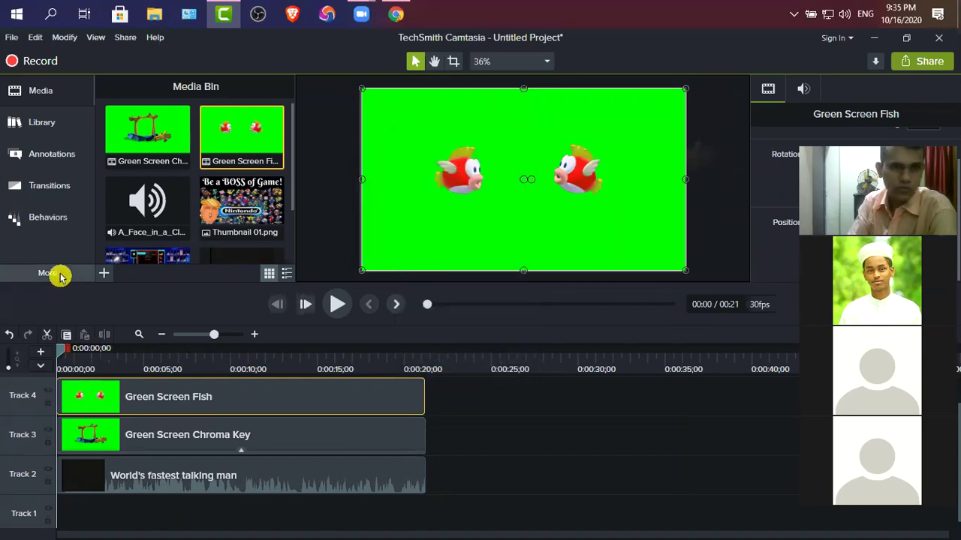
left_click(60, 277)
left_click(169, 400)
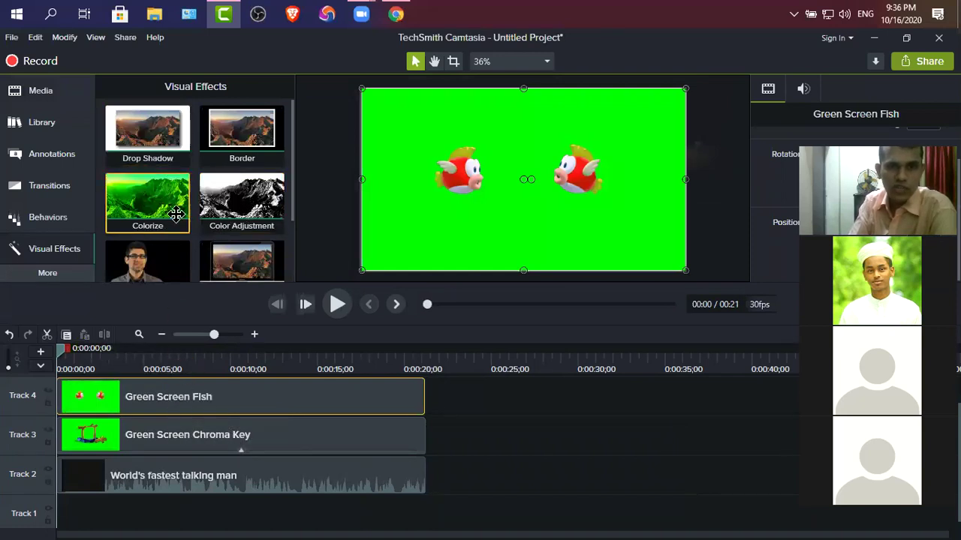
scroll(229, 205, "down", 1)
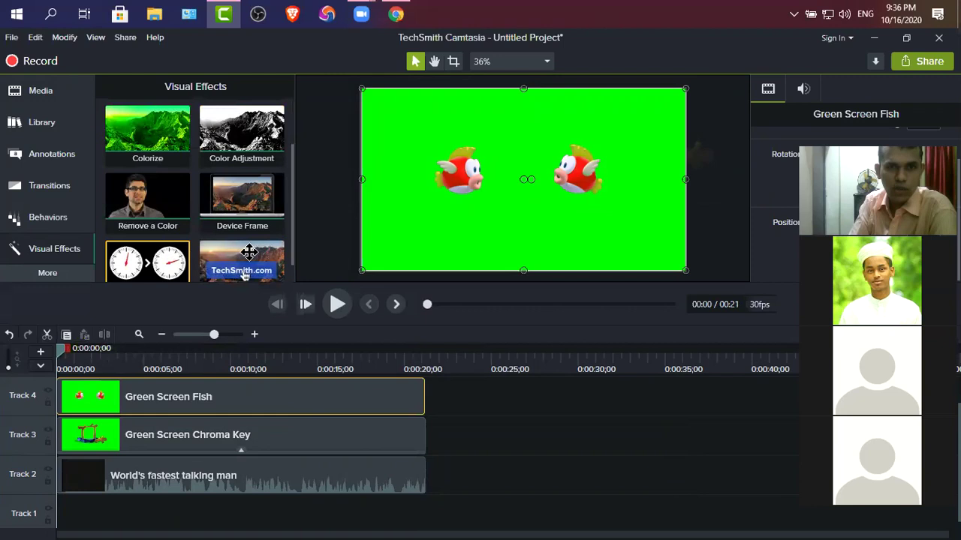
left_click(752, 264)
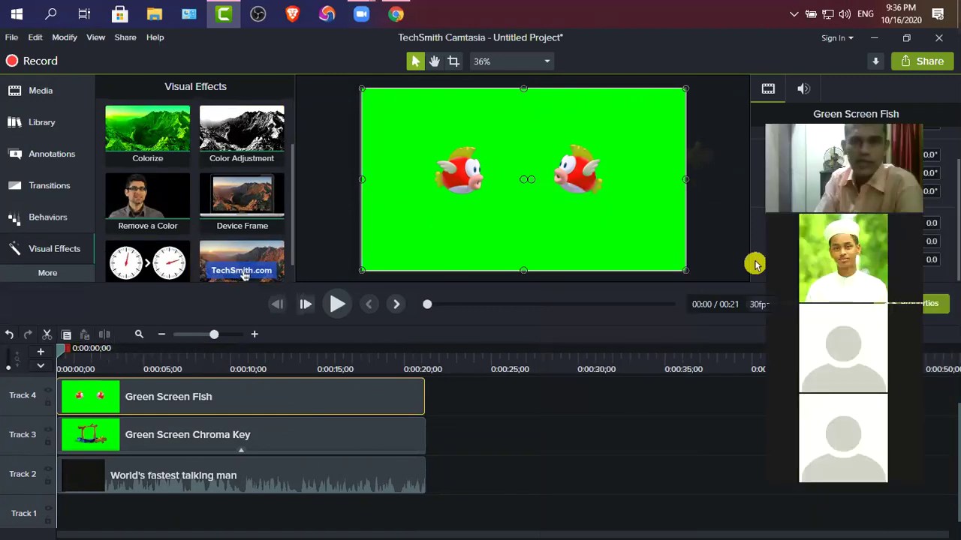
Apply the Remove a Color effect to the fish clip's green background, with Tolerance 28% and Softness 28%.
right_click(392, 163)
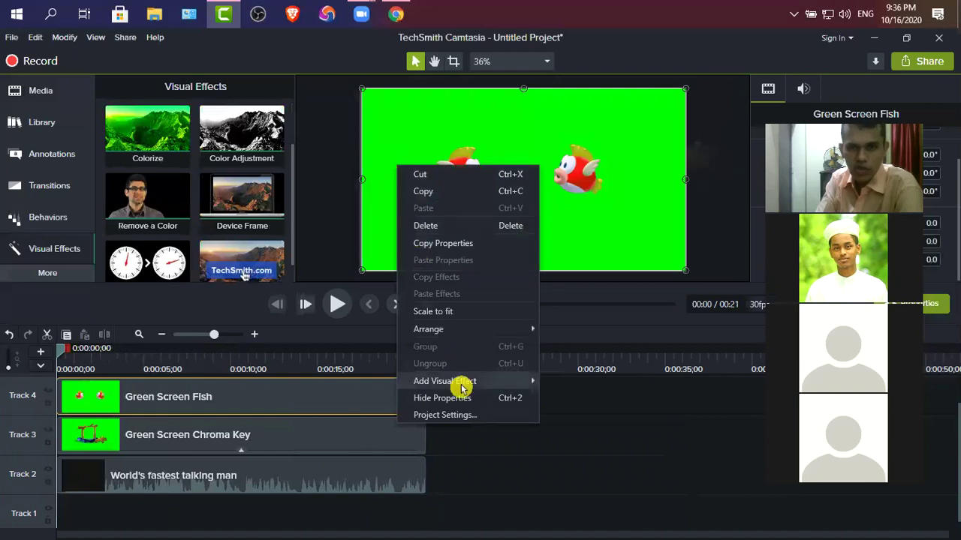
mouse_move(529, 383)
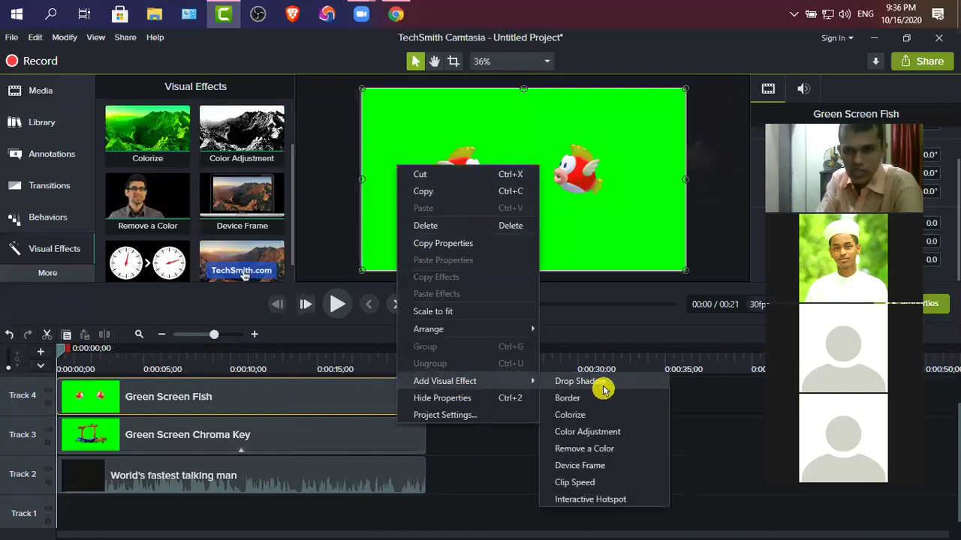
left_click(620, 449)
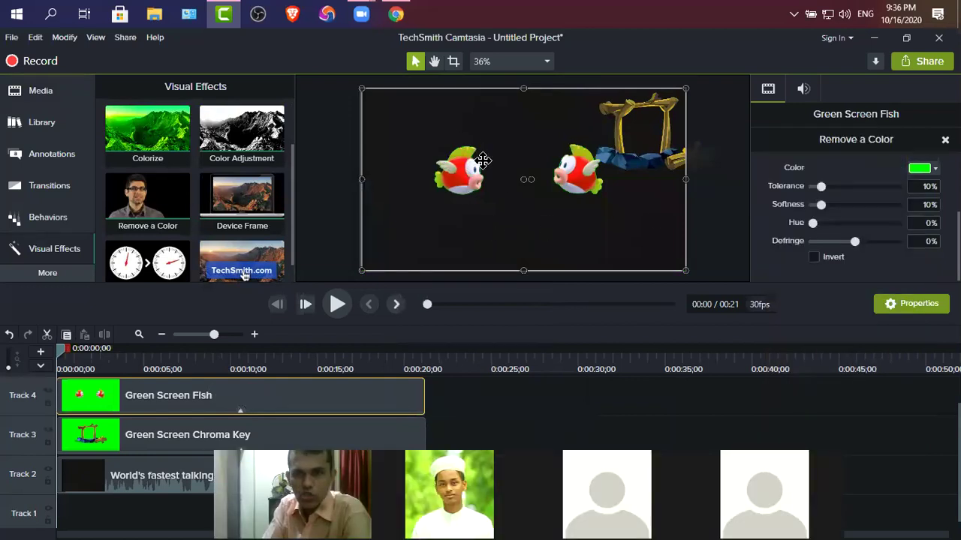
left_click_drag(823, 187, 833, 188)
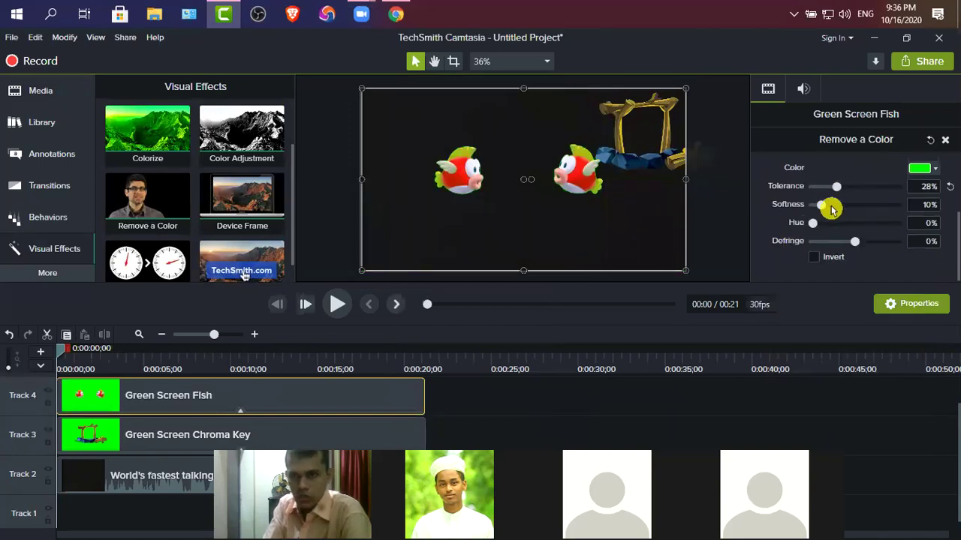
left_click_drag(824, 206, 836, 204)
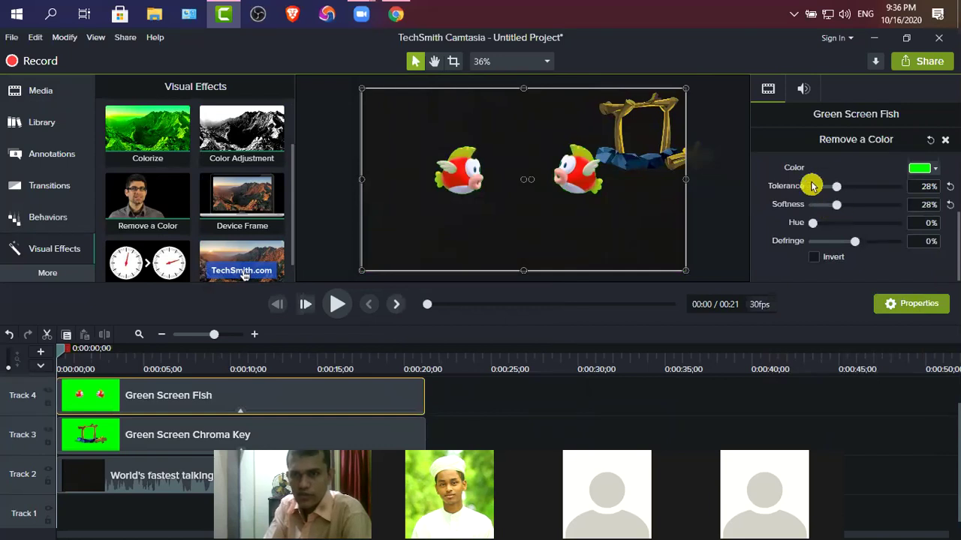
Scale the fish clip down to a bit under half the canvas width and place it in the canvas's upper-left corner.
left_click_drag(686, 88, 458, 216)
left_click_drag(414, 241, 414, 120)
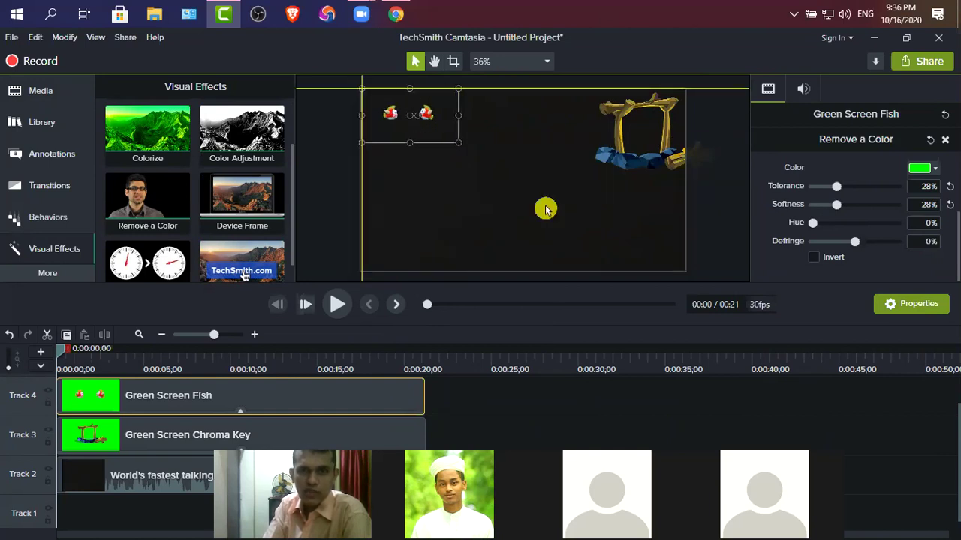
left_click(575, 216)
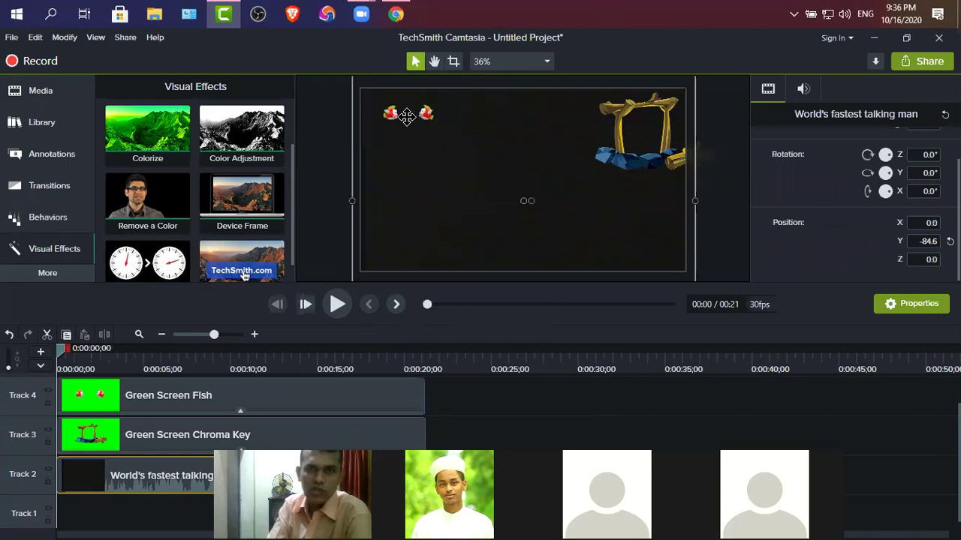
left_click(455, 140)
left_click_drag(457, 156, 503, 168)
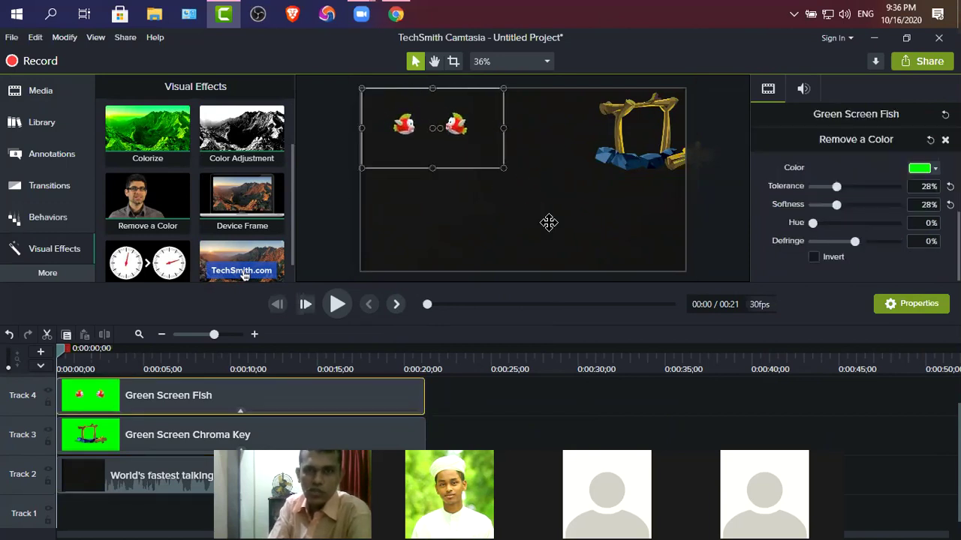
left_click(549, 221)
left_click(533, 423)
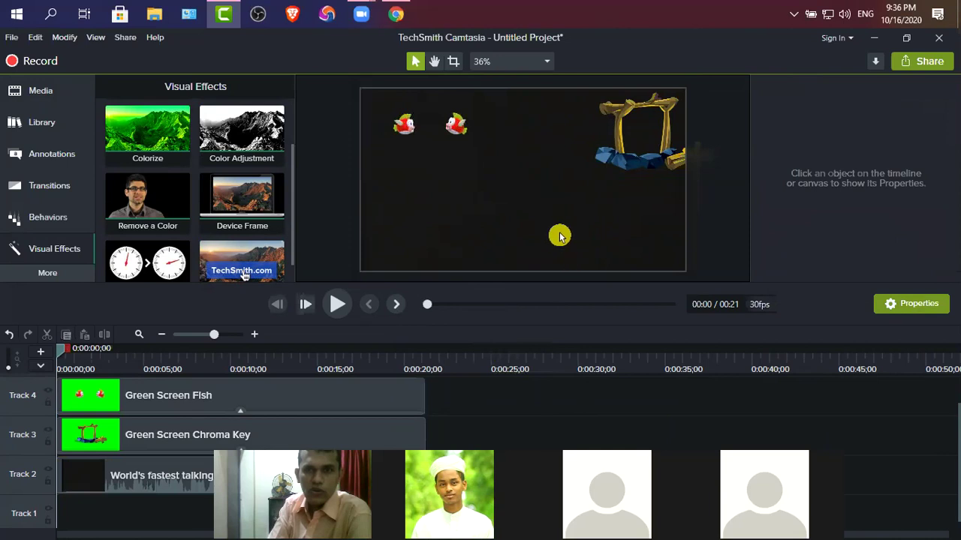
Preview the composite of all three clips from the start and pause playback at about 14 seconds.
left_click(337, 304)
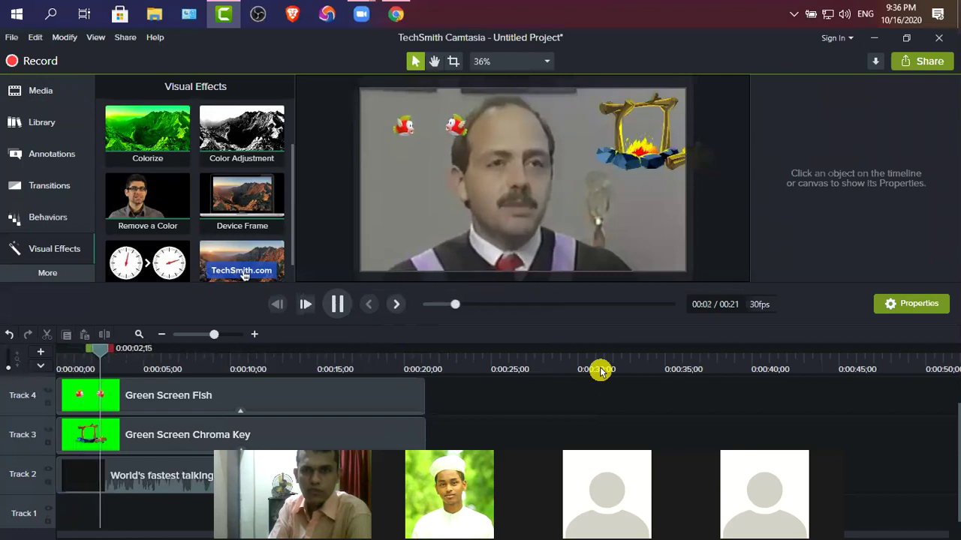
left_click(394, 129)
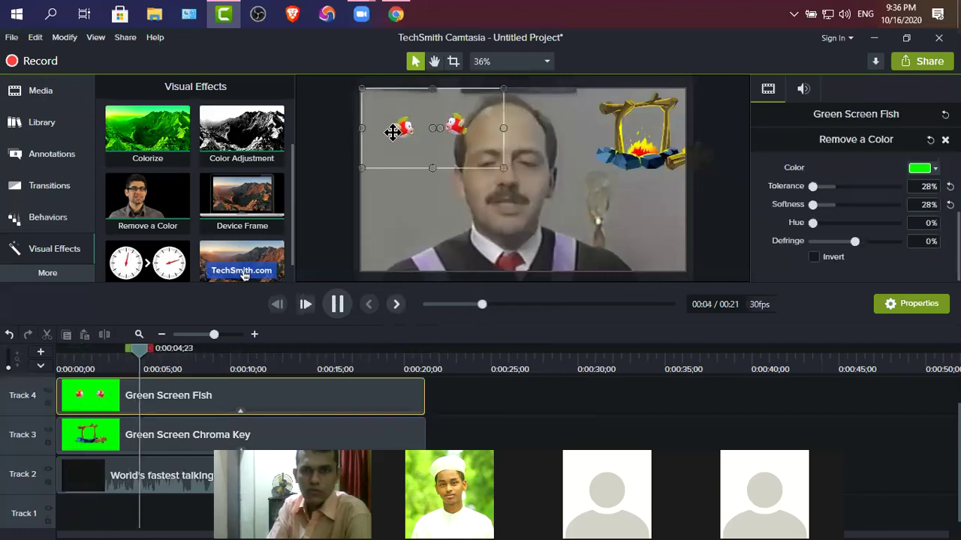
left_click(491, 264)
left_click(337, 304)
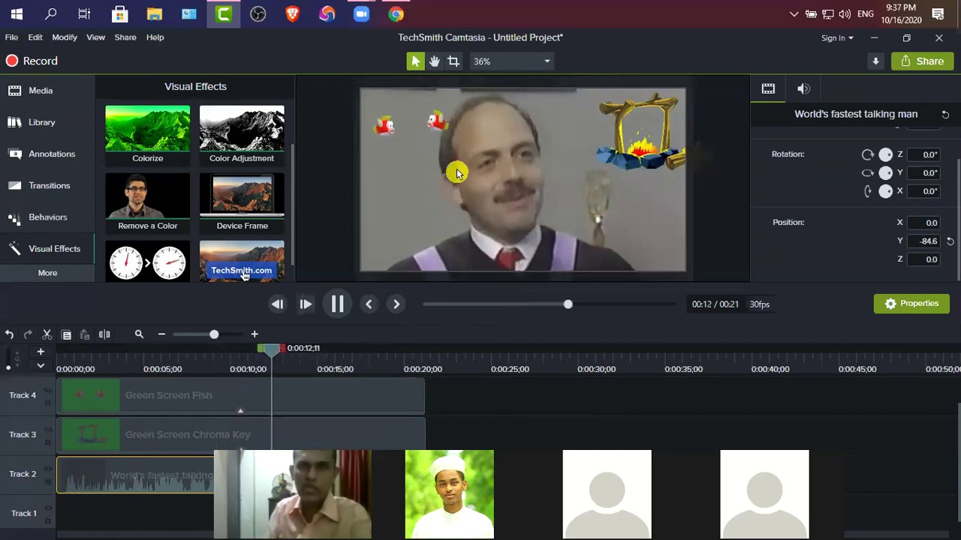
left_click(337, 304)
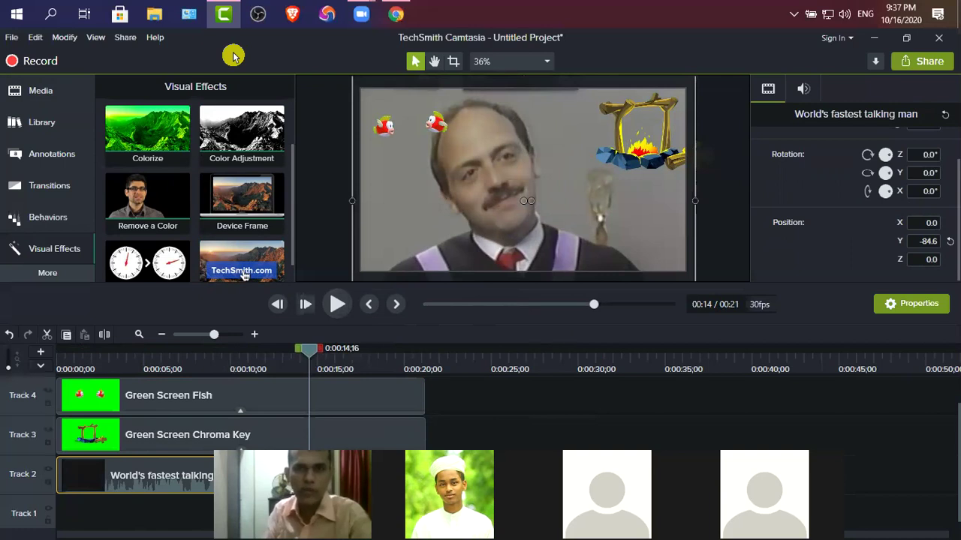
Switch to Chrome to check the 04 Class Topic outline in Dynalist, and return to Camtasia.
left_click(400, 18)
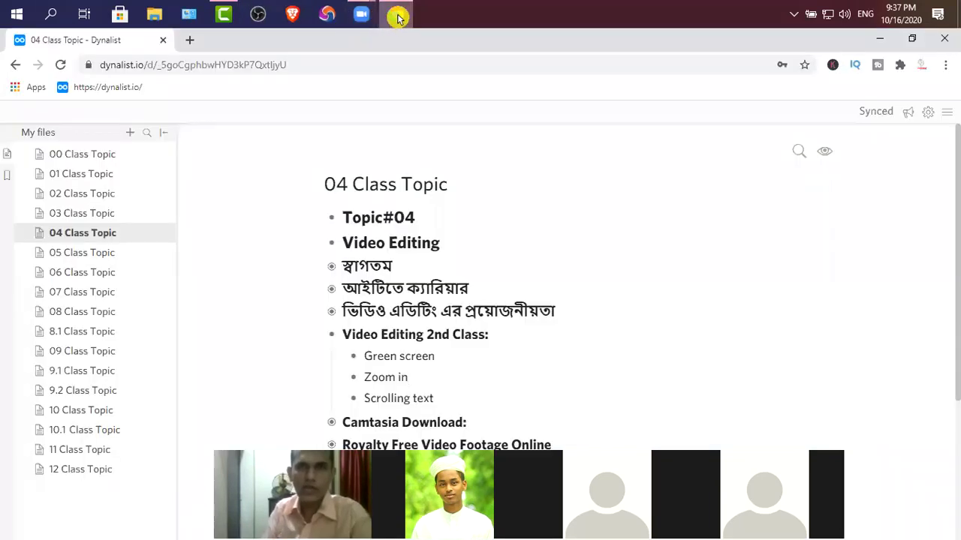
mouse_move(402, 17)
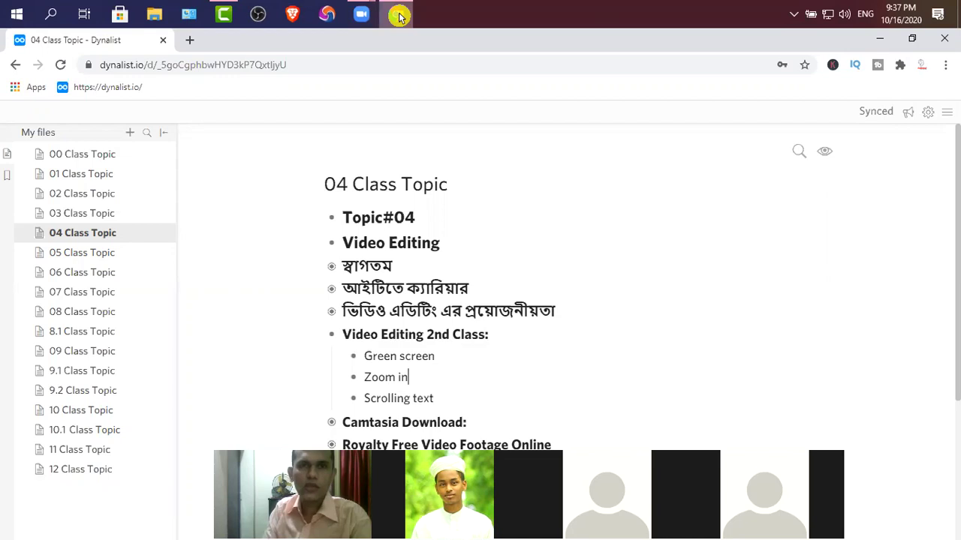
key("alt+Tab")
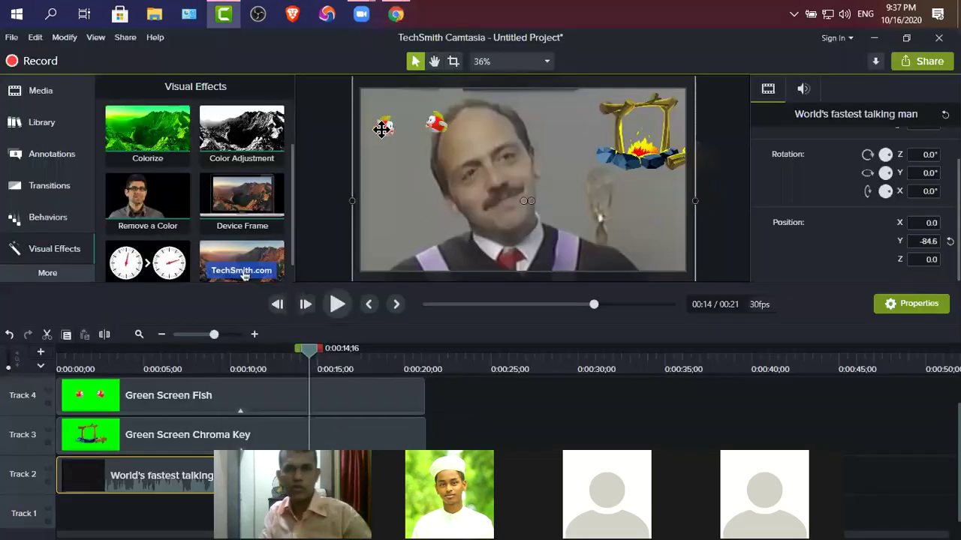
Delete the fish and campfire clips from the project, and check the 04 Class Topic outline in Chrome before returning to Camtasia.
left_click(393, 193)
key("Delete")
left_click(599, 139)
key("Delete")
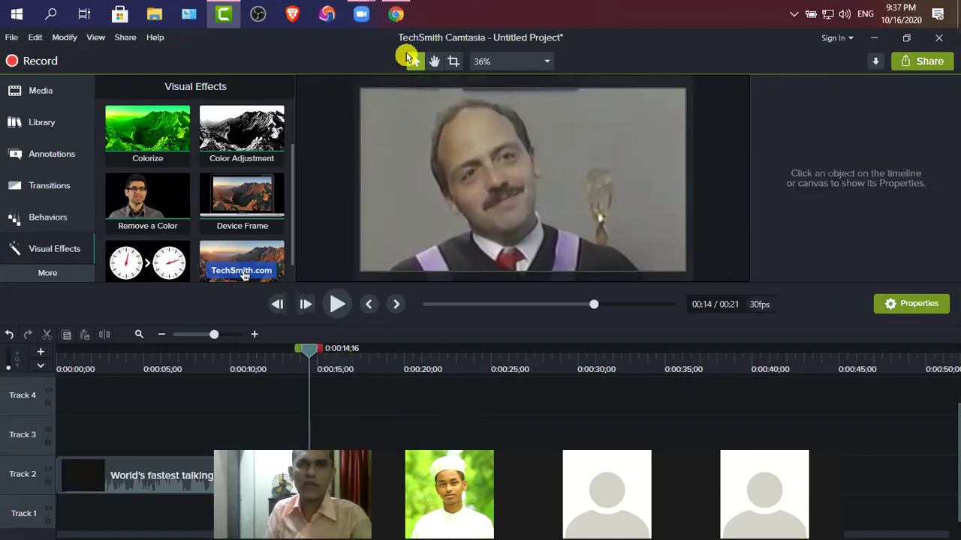
key("alt+Tab")
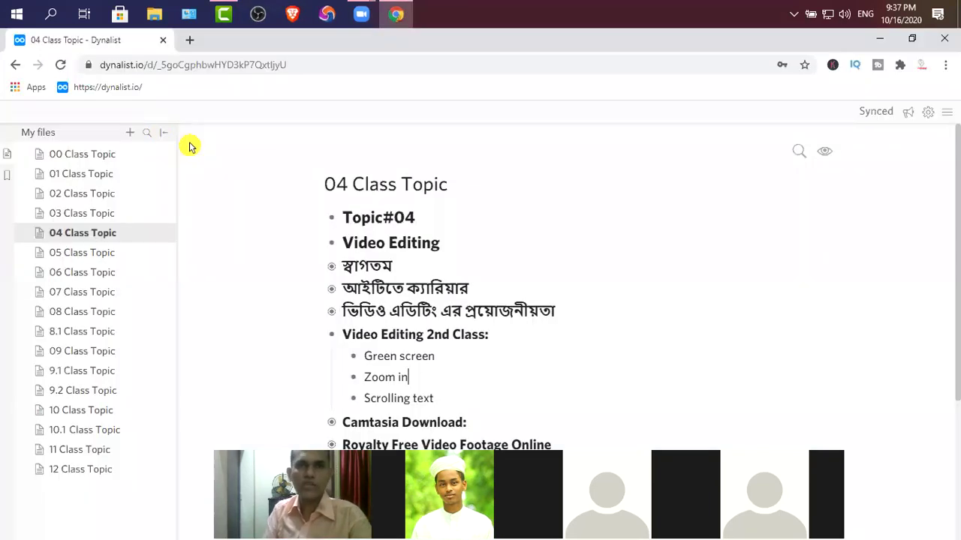
left_click(221, 15)
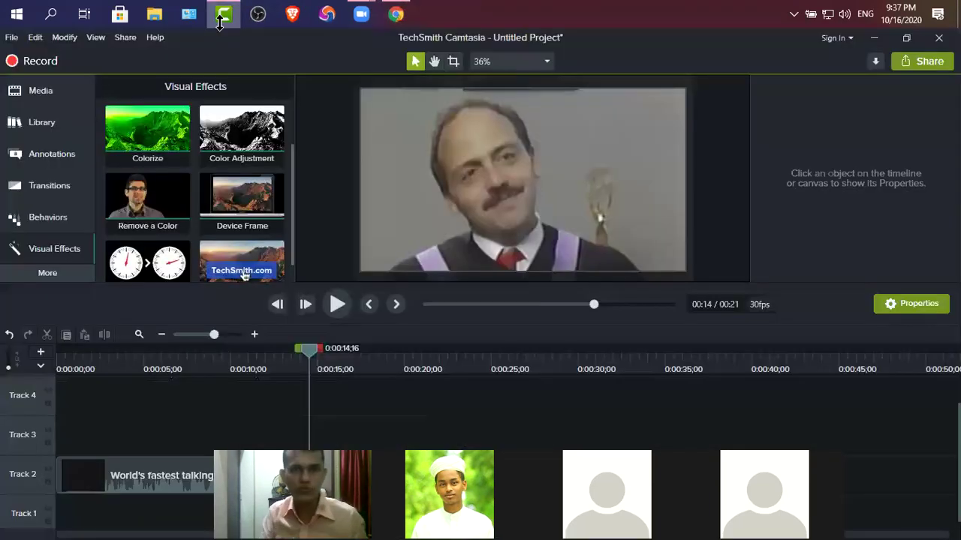
Add a Custom animation to the talking-man clip on Track 2, ending at about 5 seconds.
left_click(537, 191)
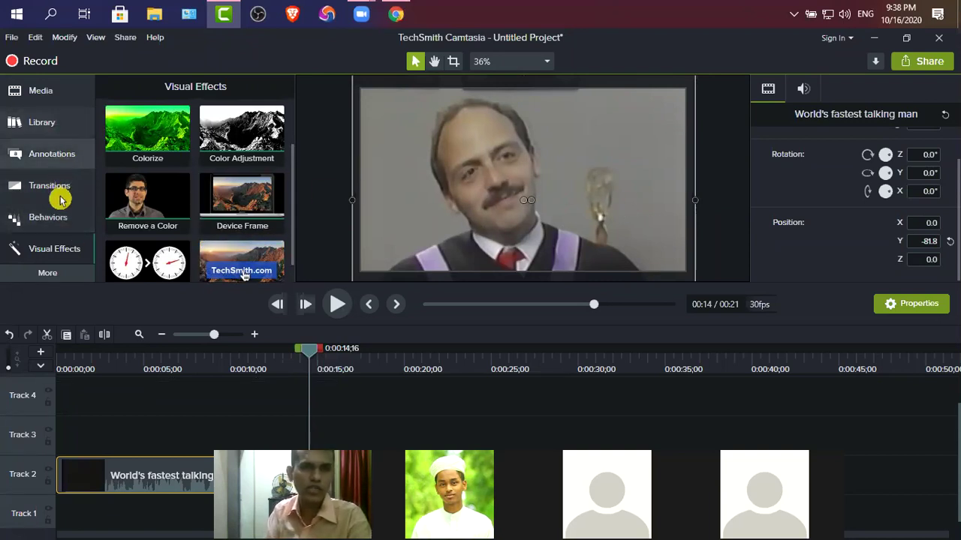
left_click(50, 272)
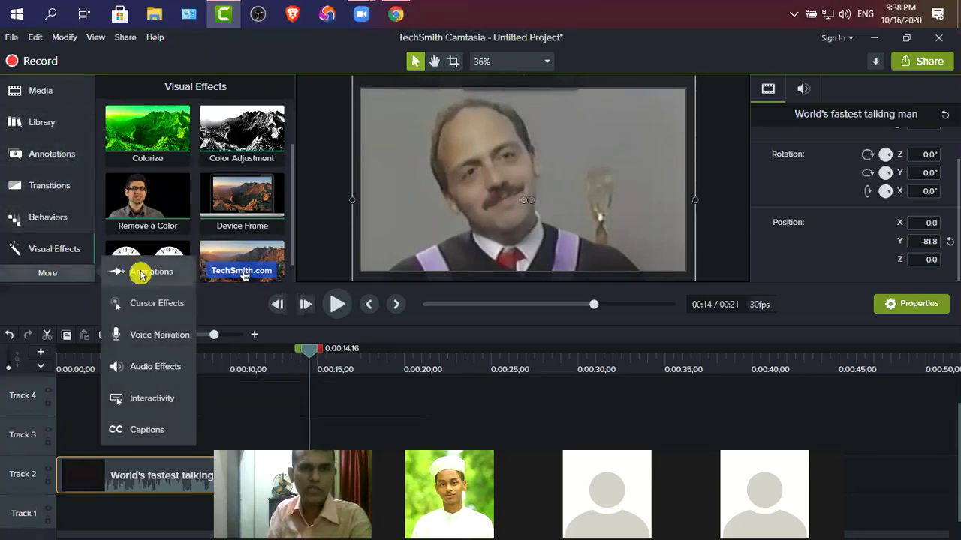
left_click(140, 275)
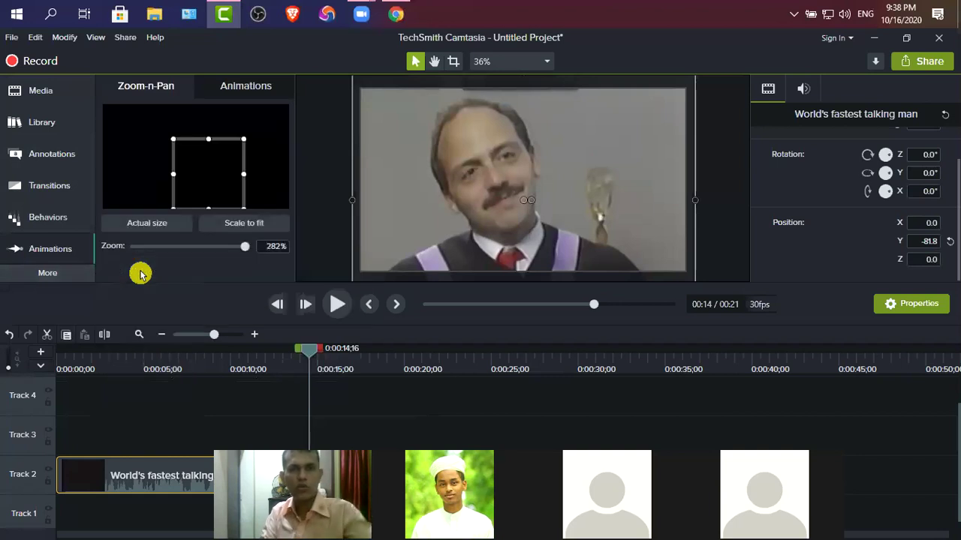
left_click(247, 87)
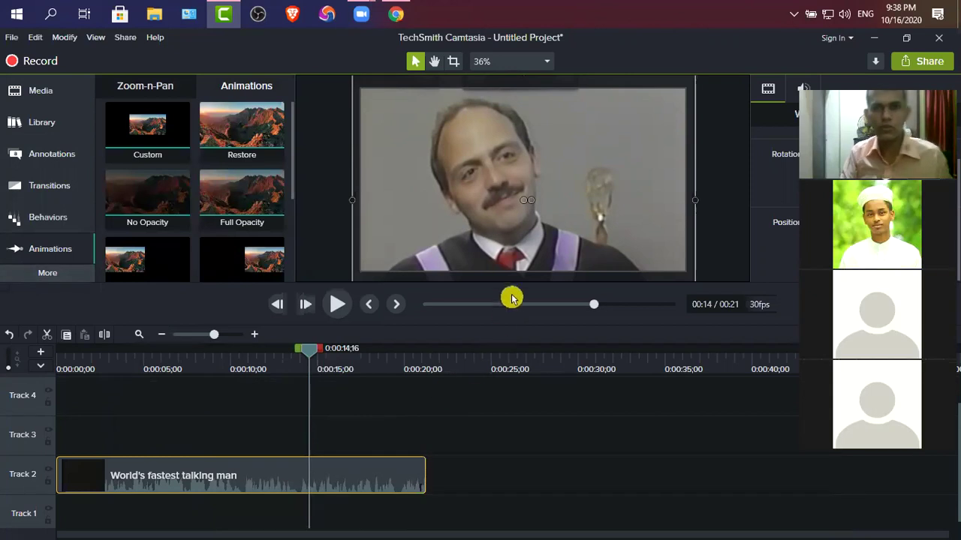
key("ctrl+Home")
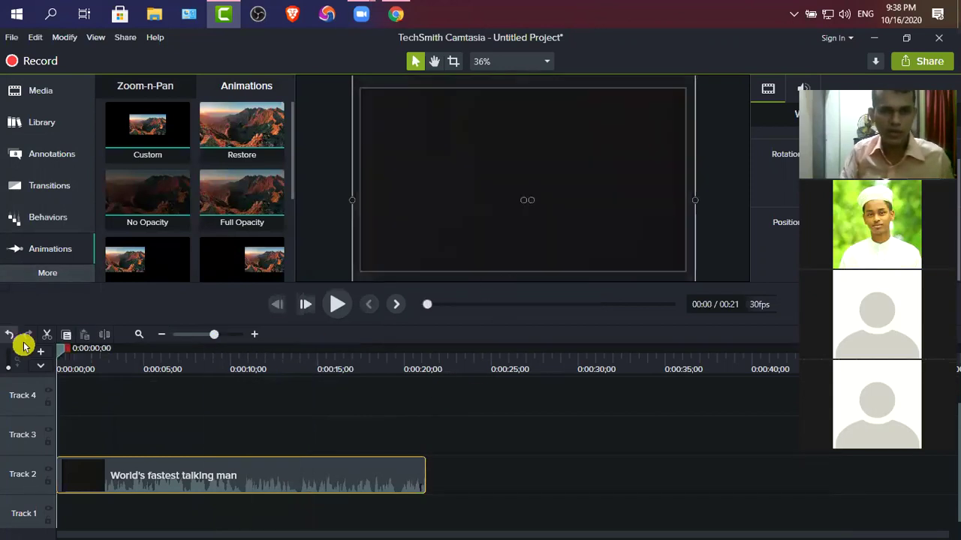
left_click_drag(60, 353, 87, 348)
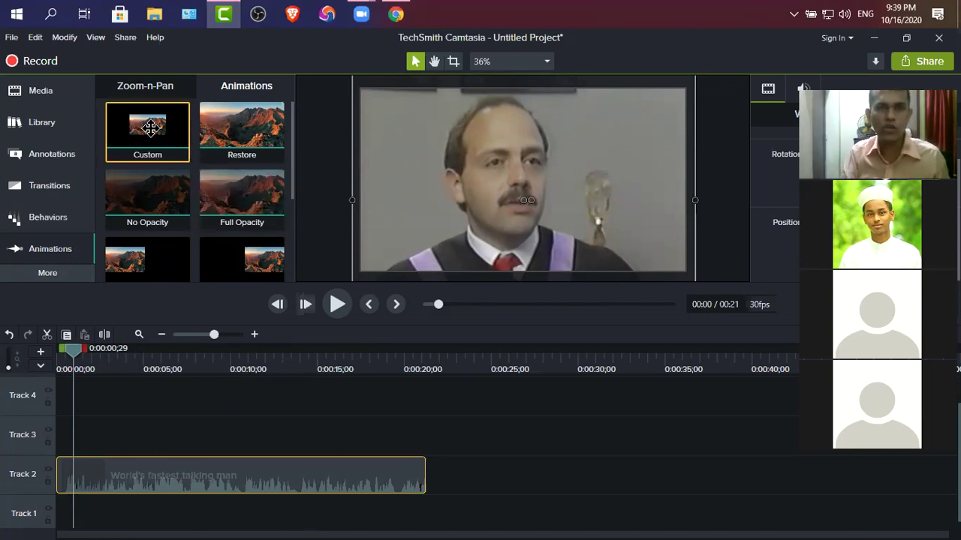
left_click_drag(151, 128, 176, 419)
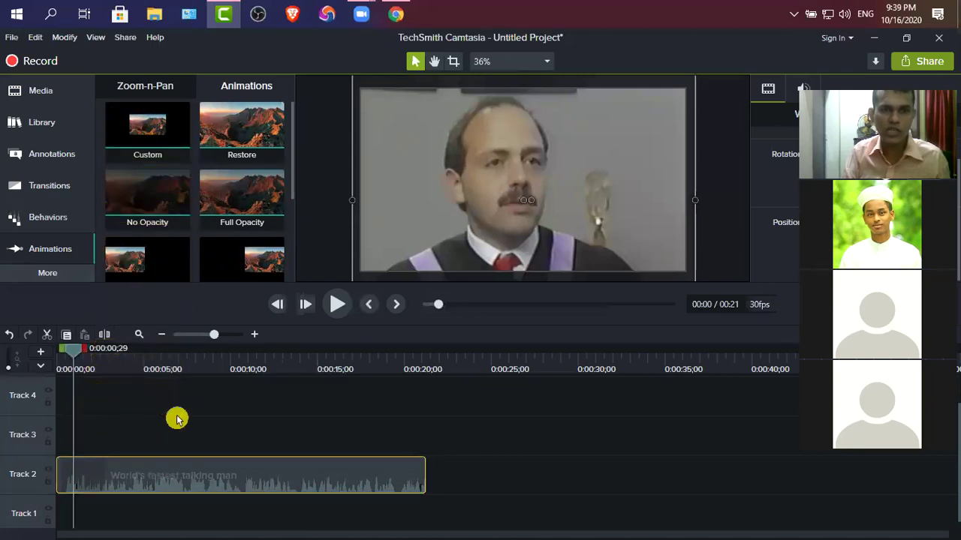
mouse_move(147, 128)
left_mouse_down()
mouse_move(141, 366)
mouse_move(118, 478)
left_mouse_up()
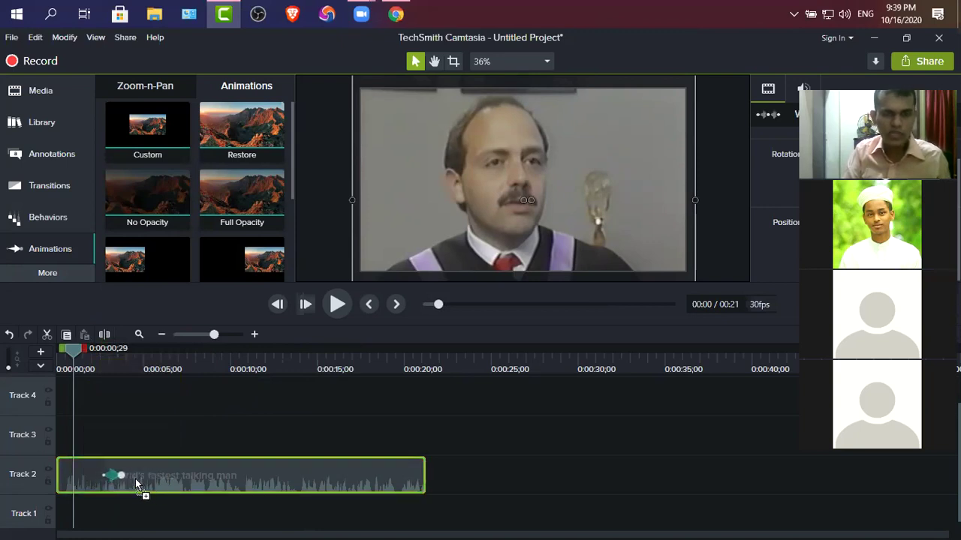
left_click(147, 475)
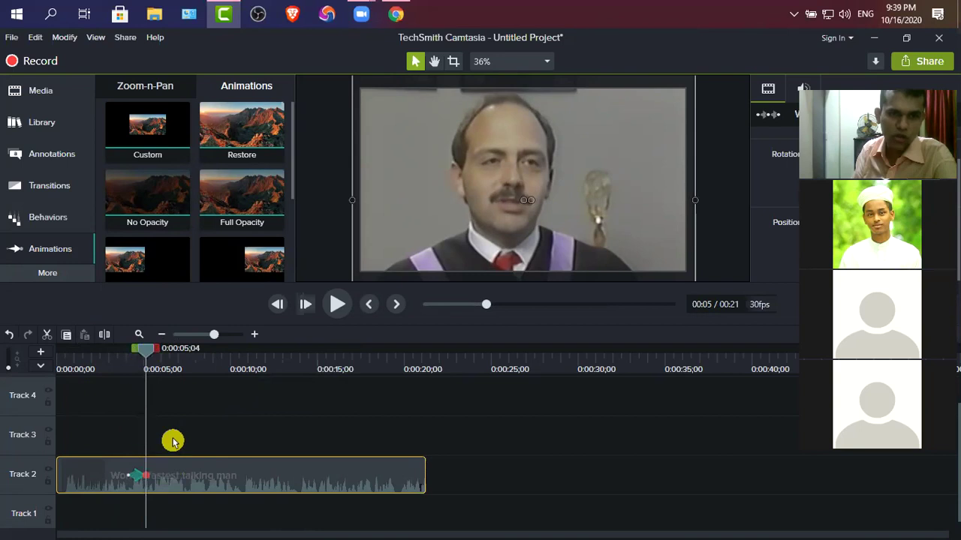
Extend the end of the talking-man clip's animation to about 0:00:11;24.
left_click_drag(145, 348, 125, 354)
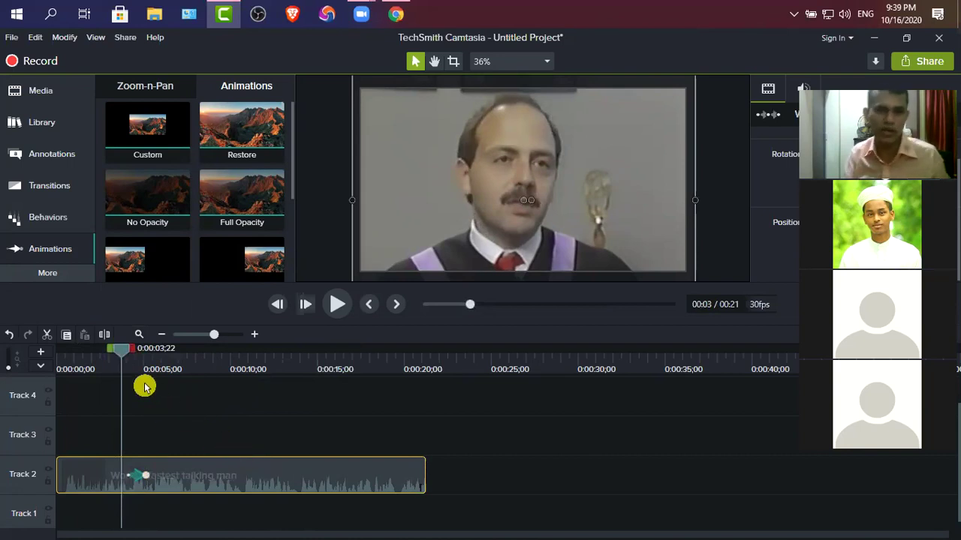
left_click_drag(120, 353, 146, 350)
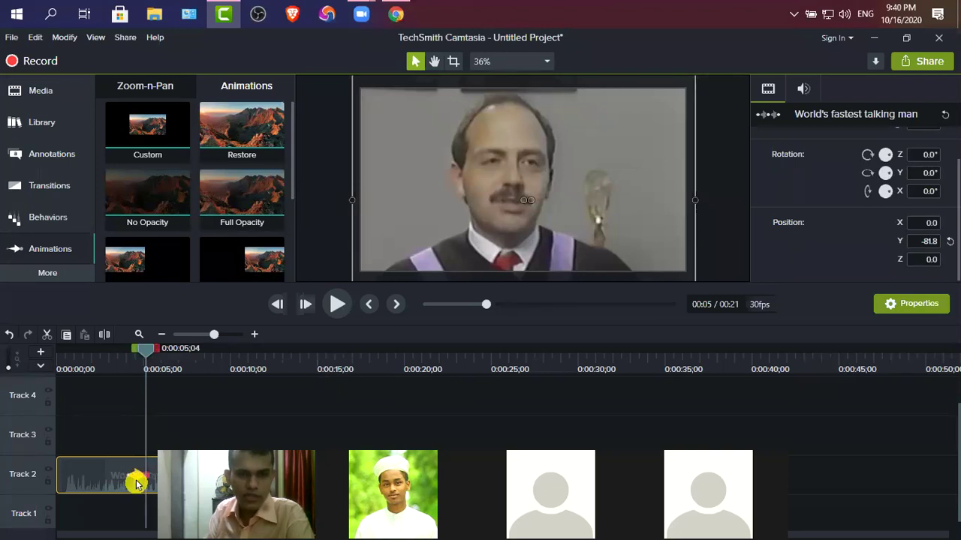
key("ctrl+z")
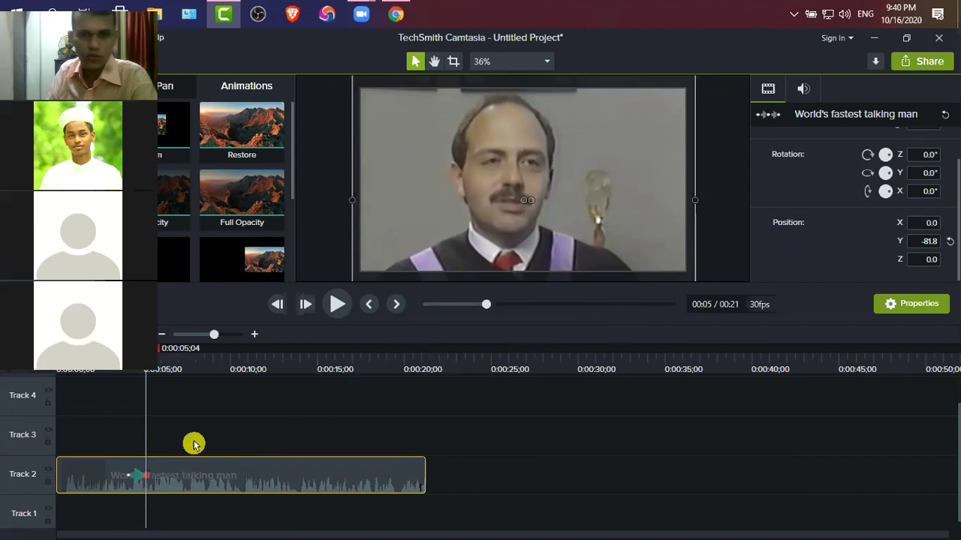
left_click_drag(146, 369, 144, 370)
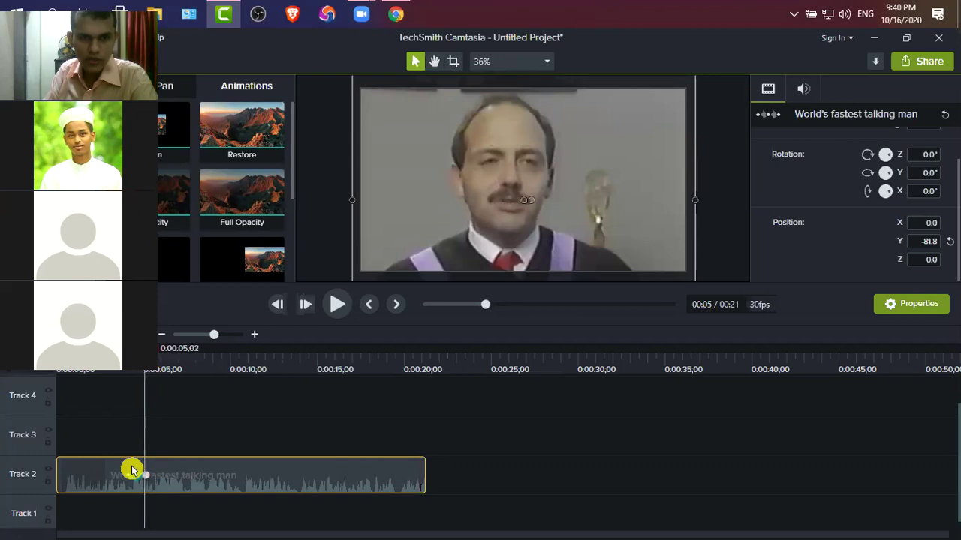
left_click_drag(144, 475, 269, 476)
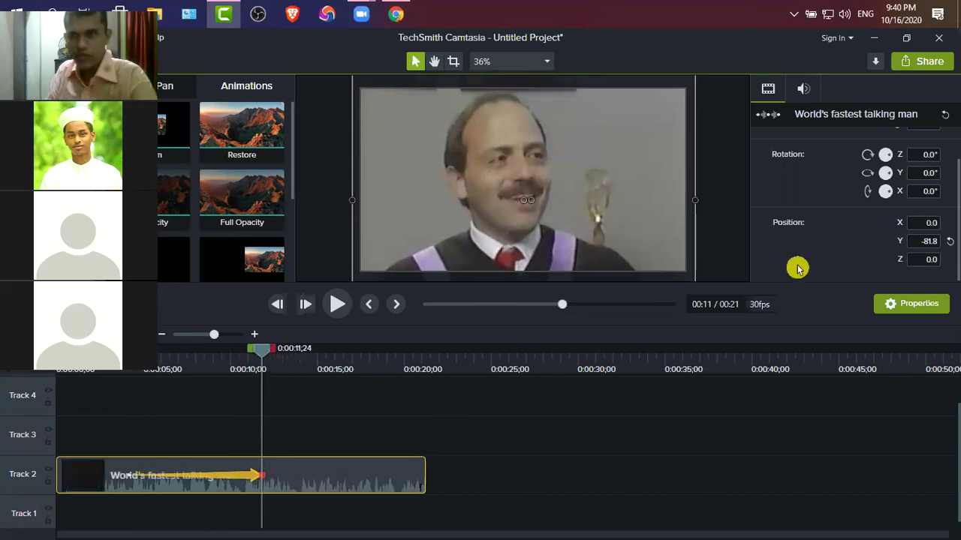
left_click(910, 307)
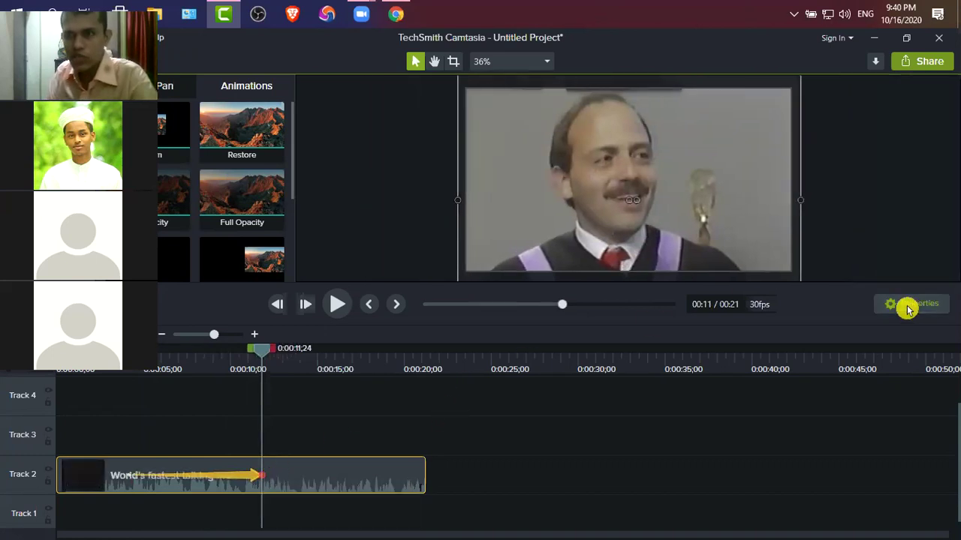
left_click(907, 306)
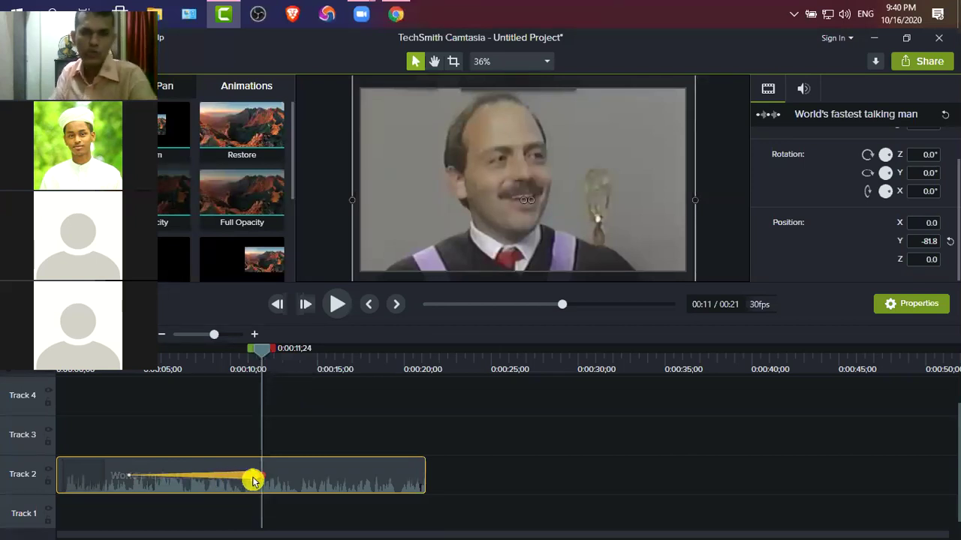
Shift the animation to the start of the talking-man clip and preview it from the beginning, pausing at about 0:00:07;20.
left_click_drag(248, 477, 180, 482)
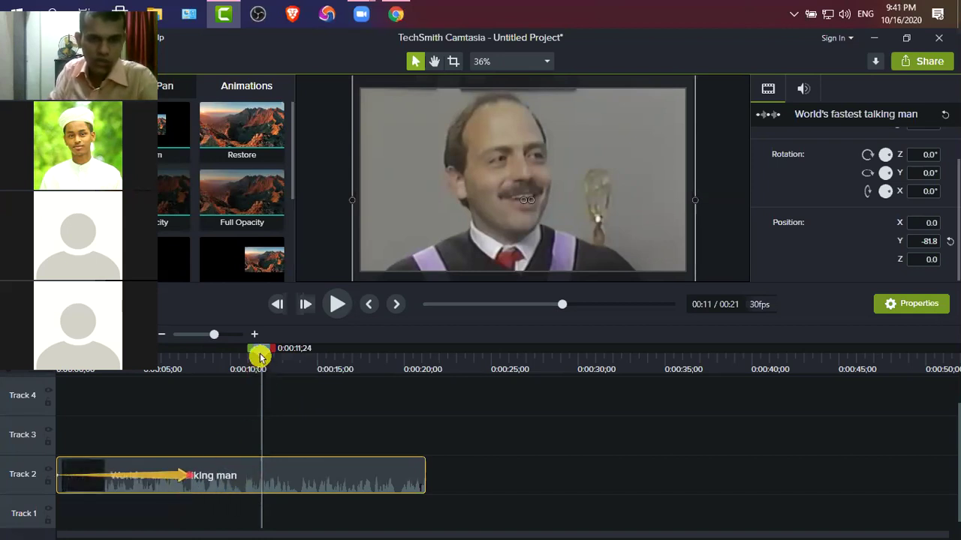
left_click_drag(259, 356, 232, 354)
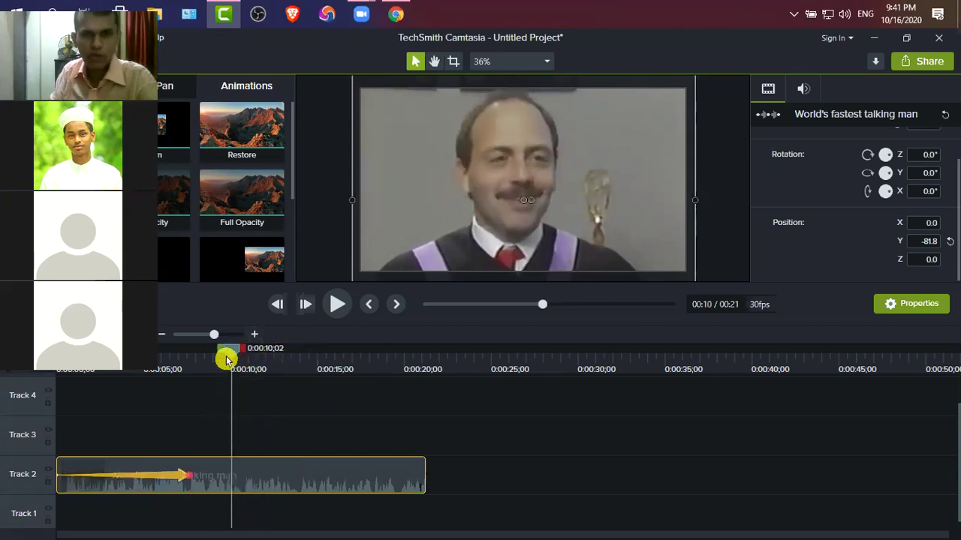
left_click_drag(204, 360, 175, 365)
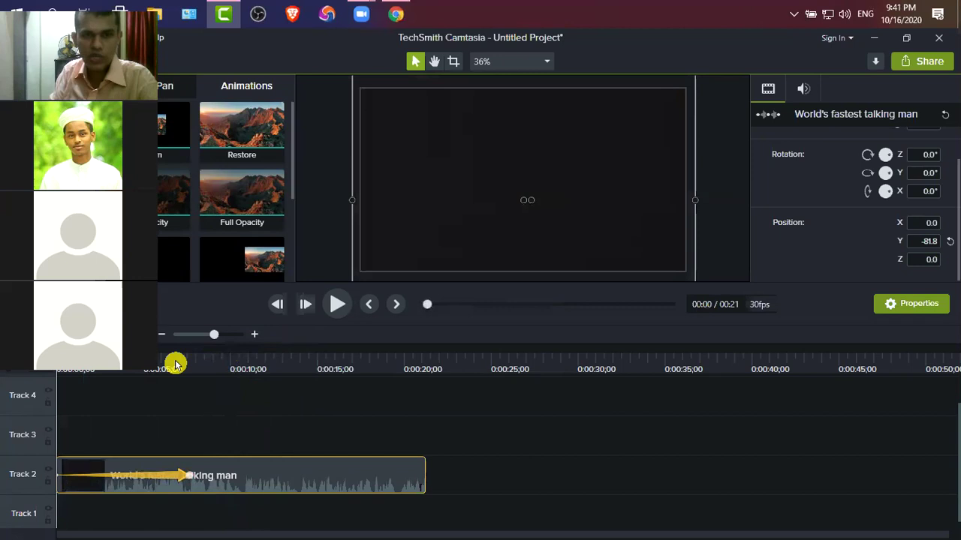
left_click(337, 304)
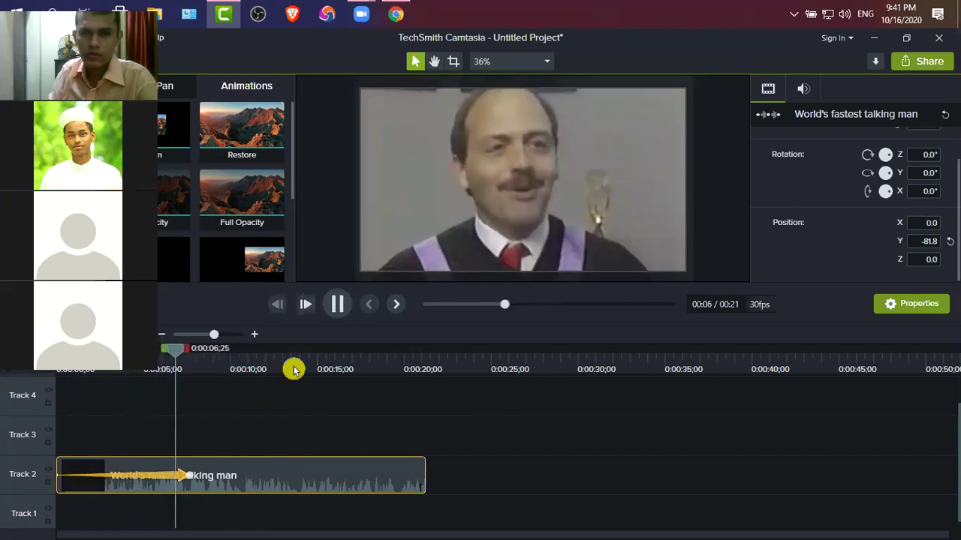
left_click(336, 305)
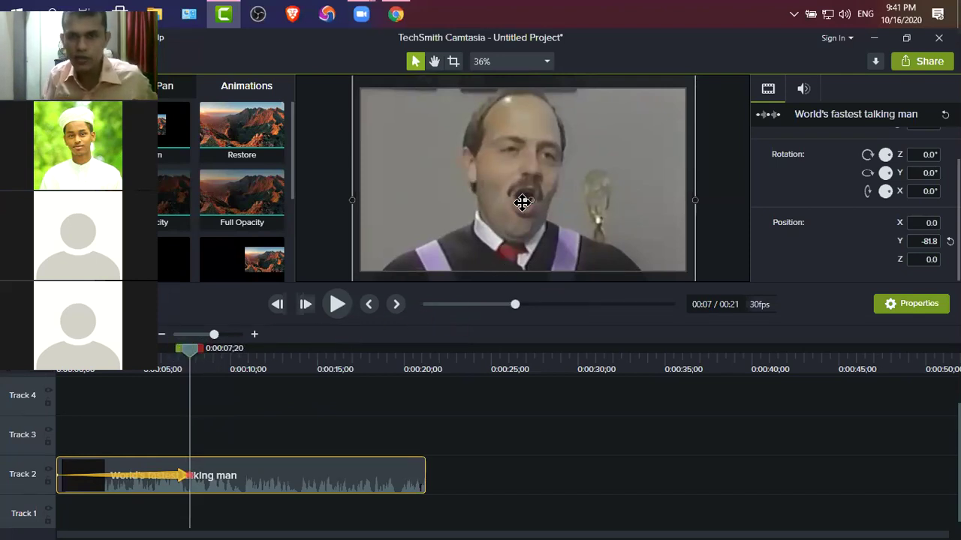
Shift the animation so it ends at about 0:00:09;02, and move the talking-man video down the canvas to a Y position of -147.7.
left_click_drag(154, 474, 214, 476)
key("space")
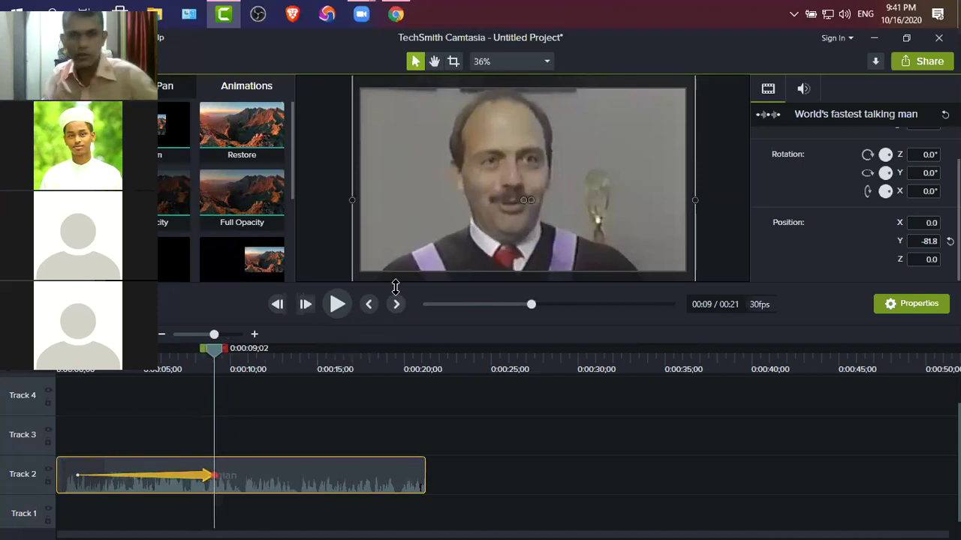
left_click_drag(526, 203, 547, 178)
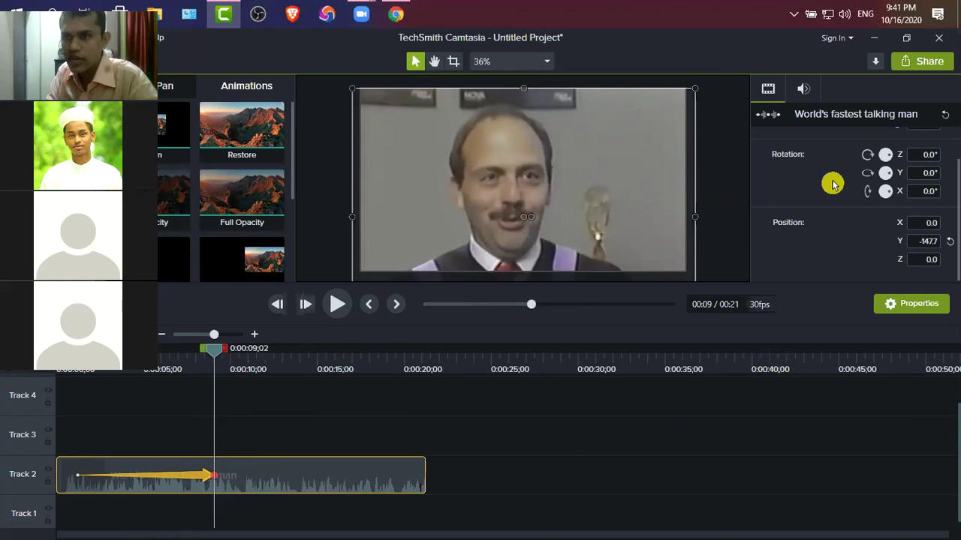
left_click(500, 197)
scroll(290, 463, "up", 1)
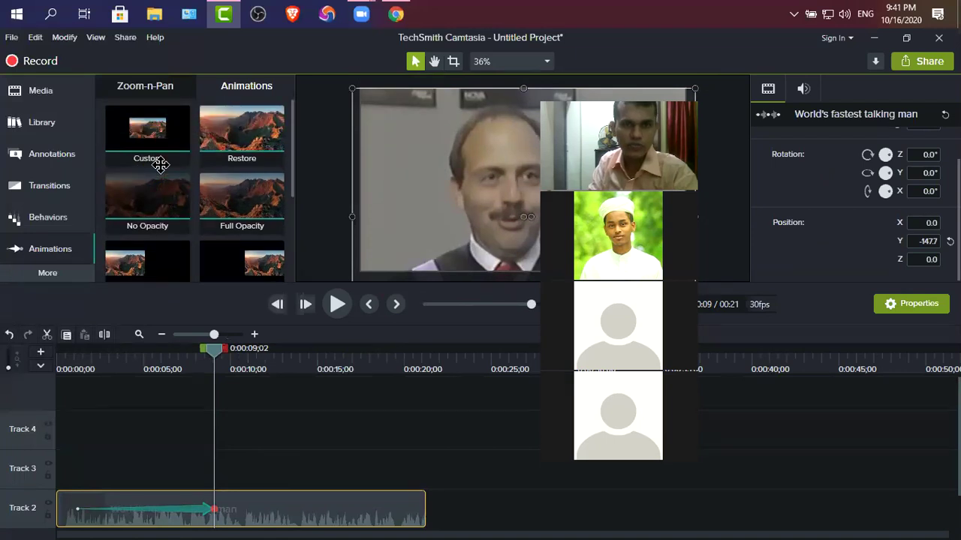
Delete the talking-man clip from Track 2 and place the Green Screen Fish clip at the start of Track 4.
left_click(40, 93)
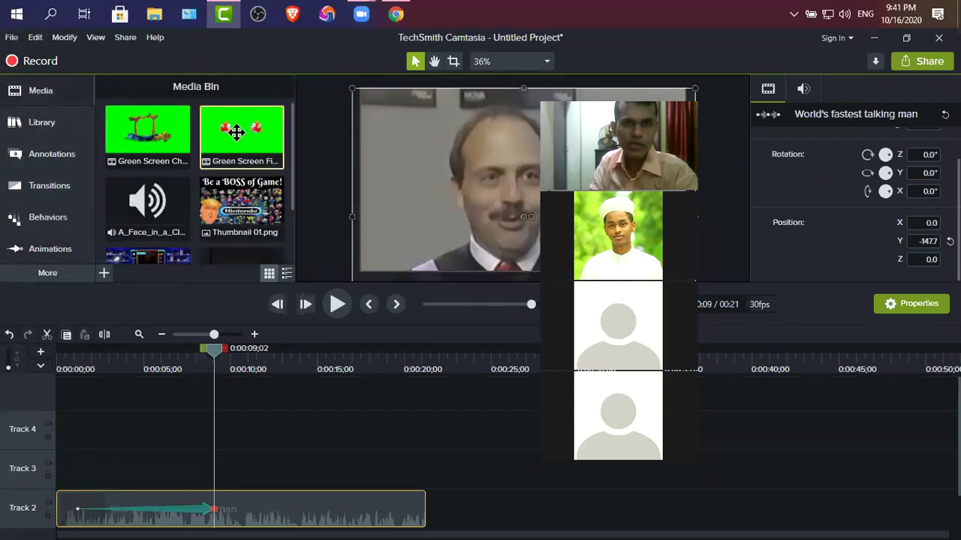
left_click(482, 508)
left_click(124, 495)
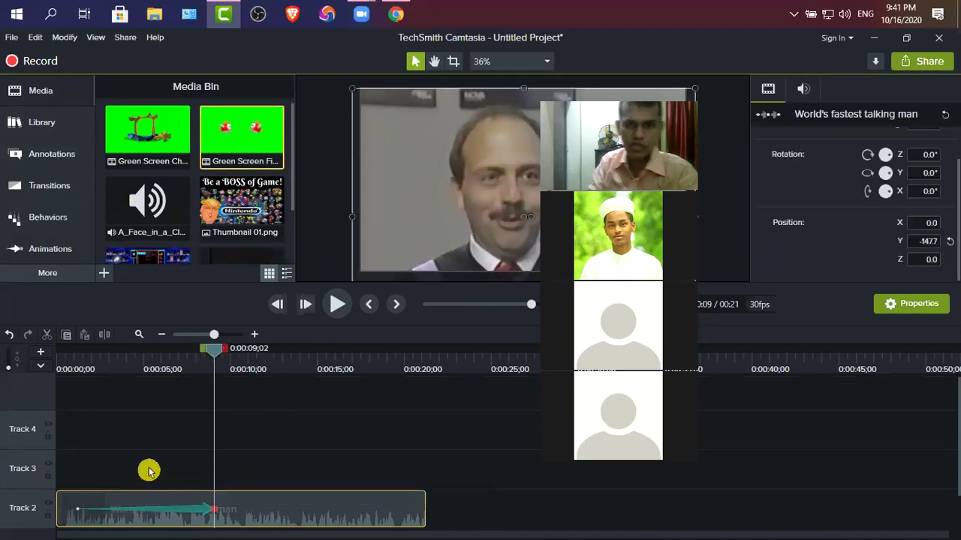
key("Delete")
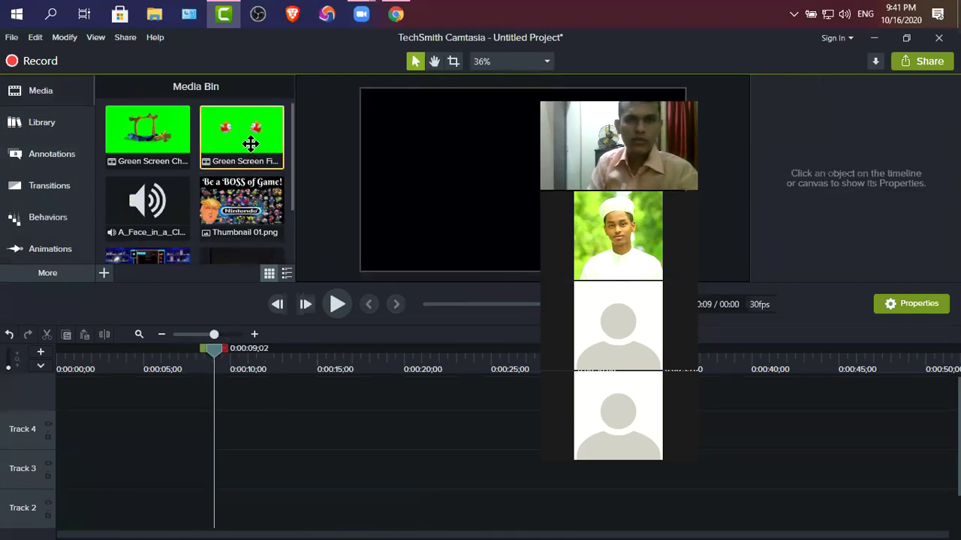
left_click_drag(209, 213, 27, 445)
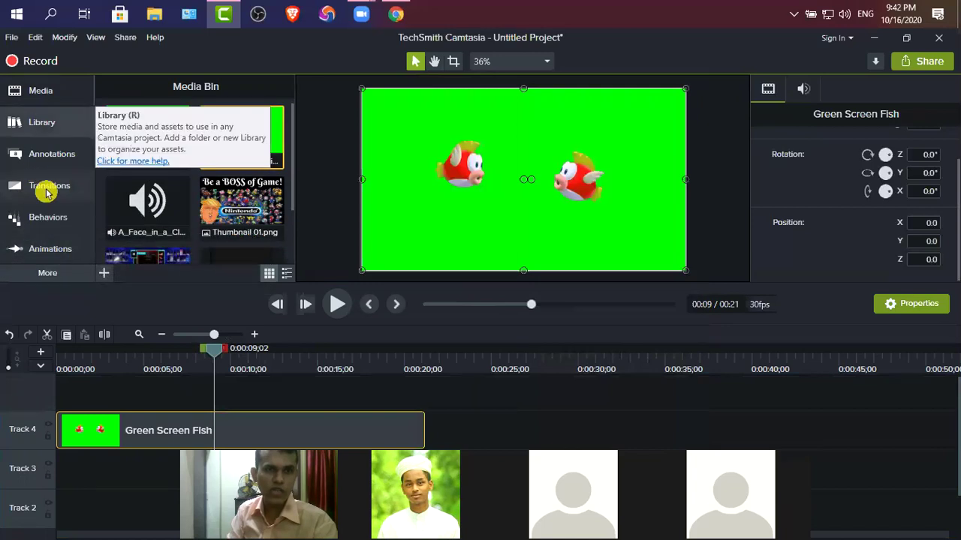
Apply the Restore animation at the start of the fish clip and extend it to end at about 7 seconds.
left_click(48, 275)
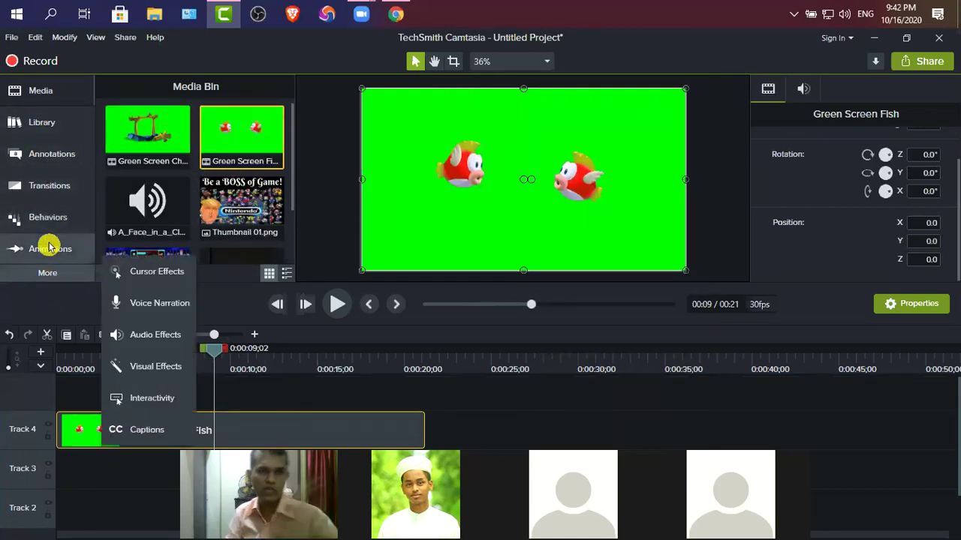
left_click(48, 248)
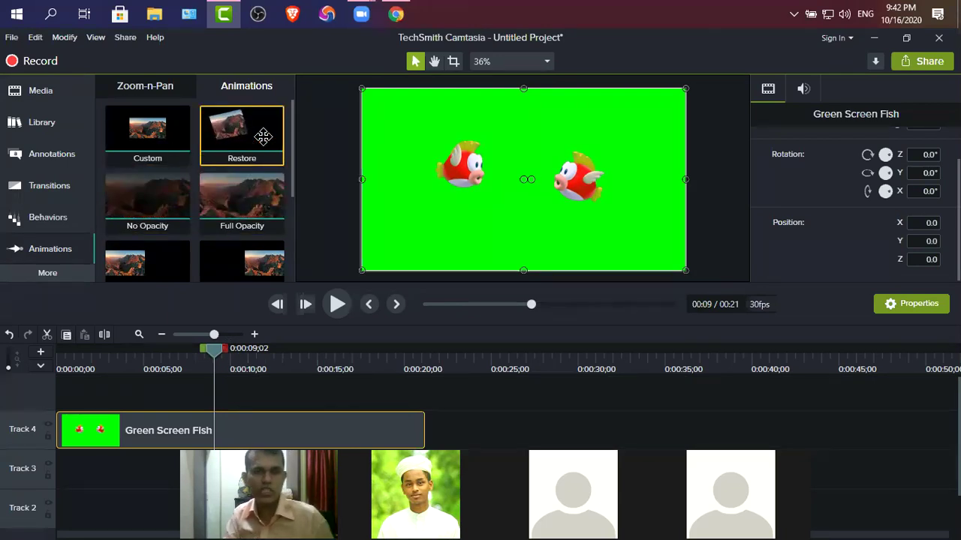
left_click_drag(250, 134, 92, 433)
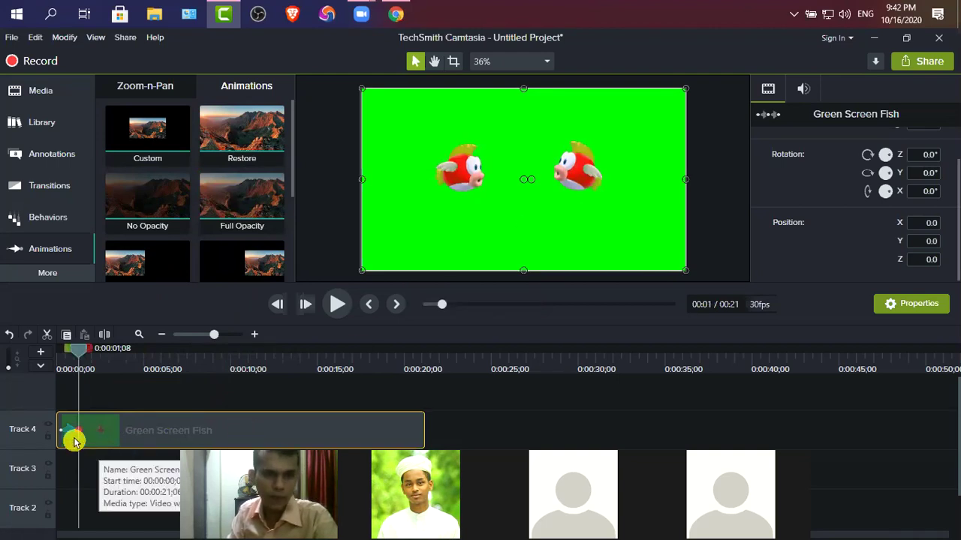
left_click_drag(79, 430, 186, 437)
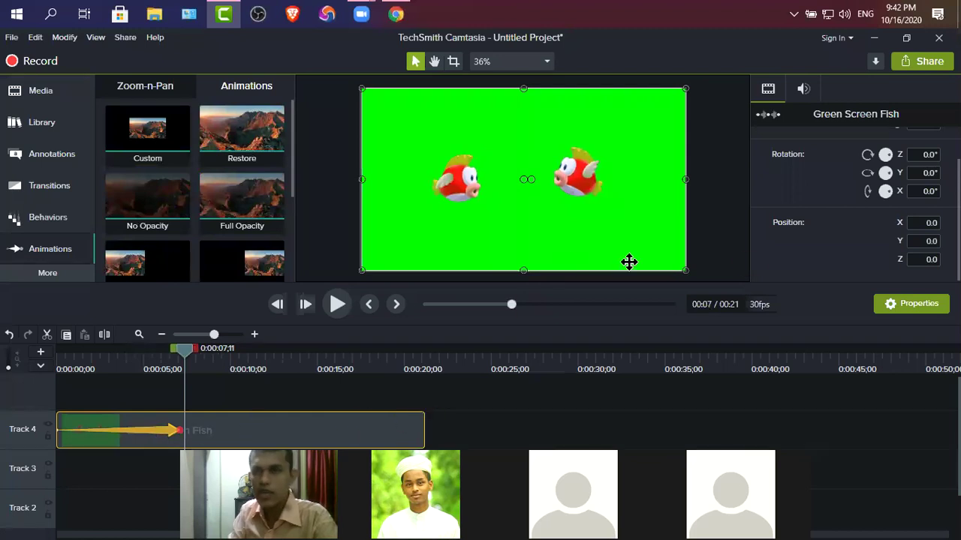
Extend the Restore animation on the Green Screen Fish clip to end at about 0:00:20;14.
scroll(890, 184, "up", 1)
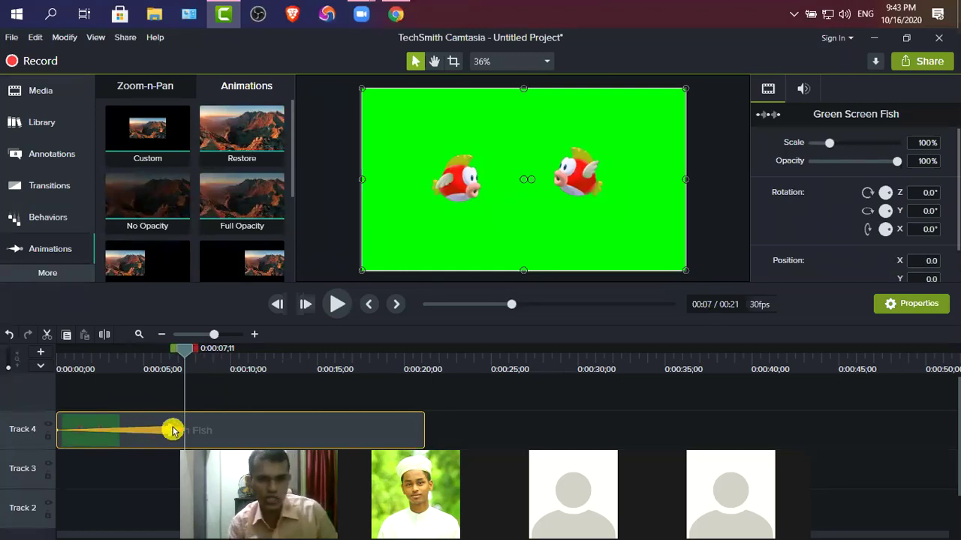
left_click_drag(184, 431, 258, 430)
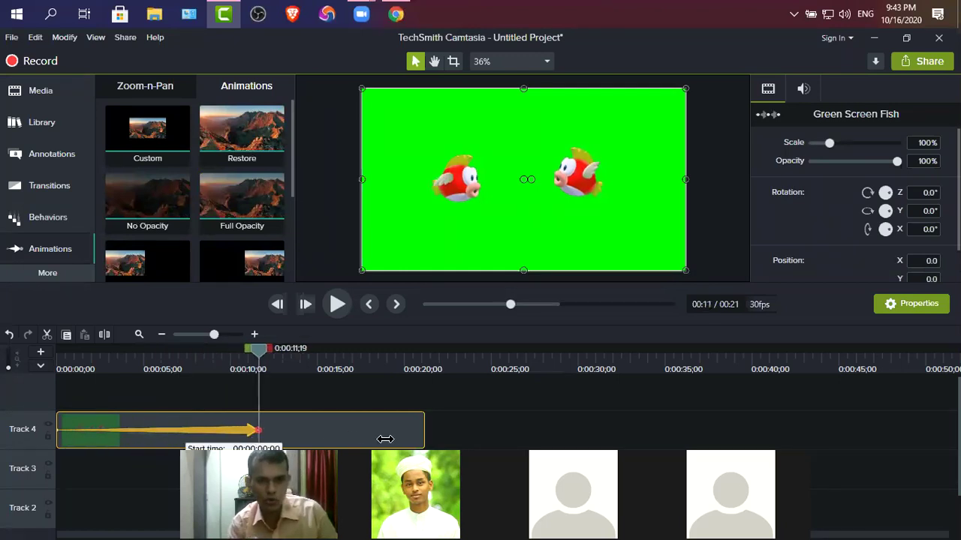
left_click_drag(408, 439, 418, 440)
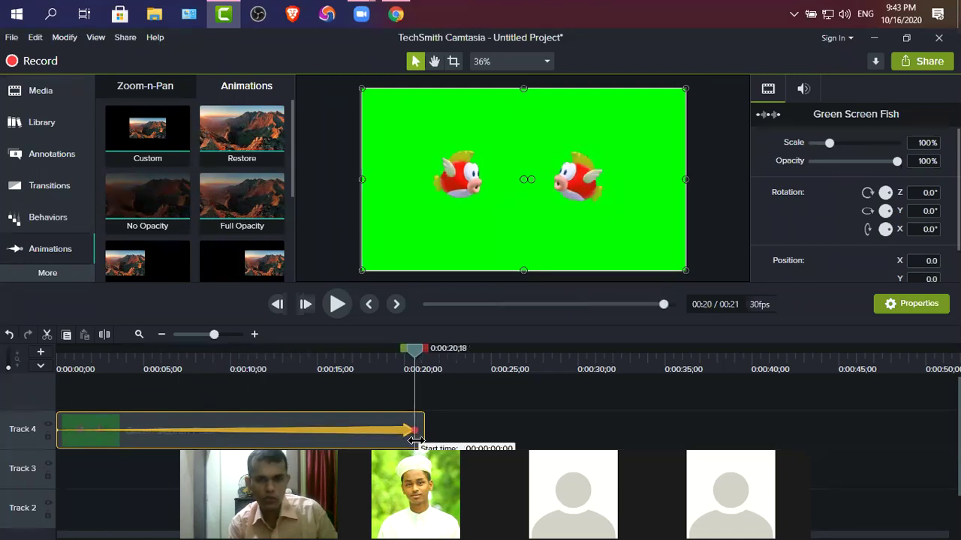
left_click_drag(416, 440, 412, 440)
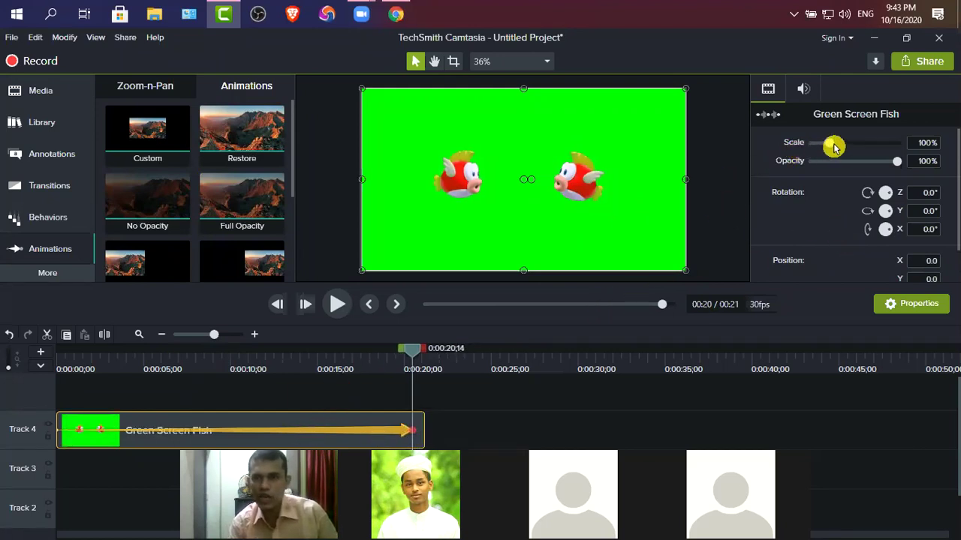
Set the animated fish clip's scale to 353.7% and preview the zoom from the beginning of the timeline.
left_click_drag(832, 144, 873, 145)
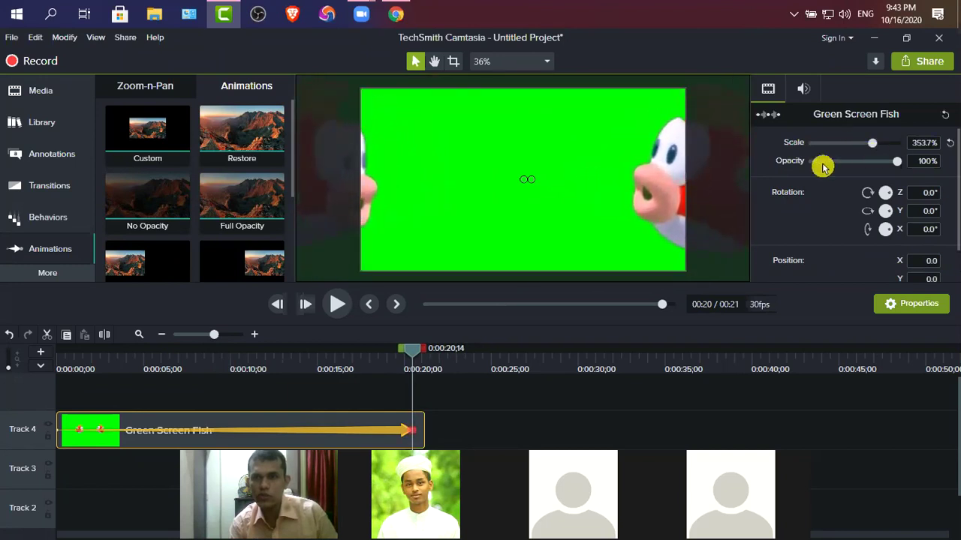
left_click(56, 349)
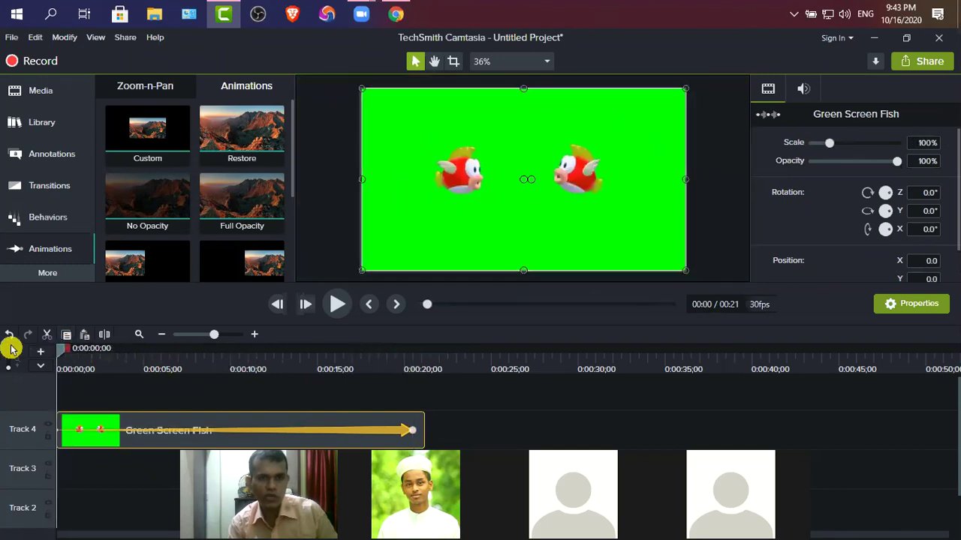
left_click(351, 308)
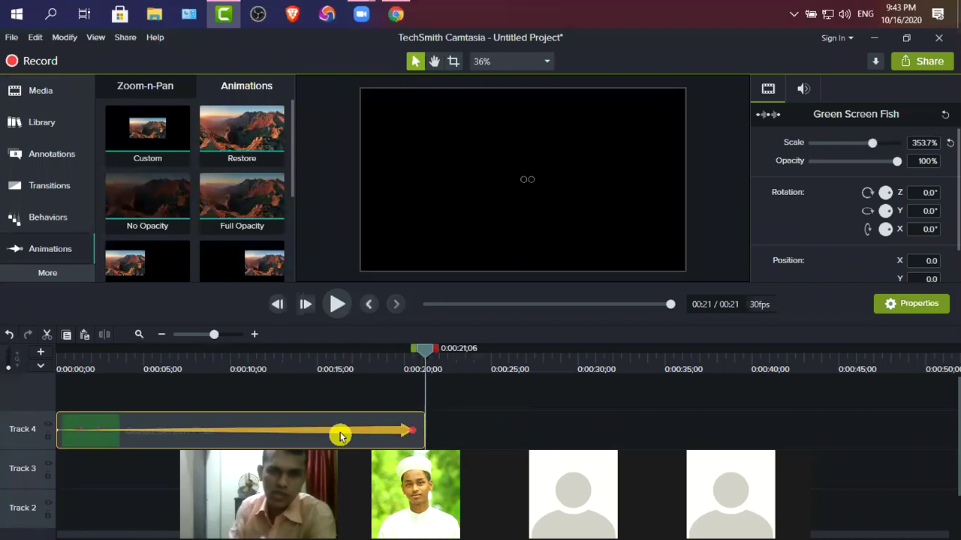
Replace the fish clip's animation with a Custom animation running from about 4 seconds to 0:00:11;19.
key("Delete")
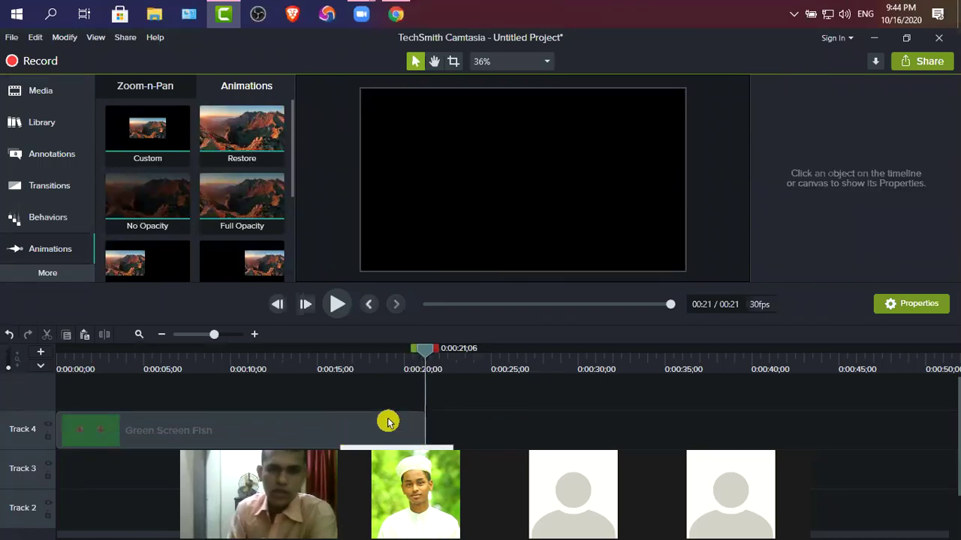
key("ctrl+Home")
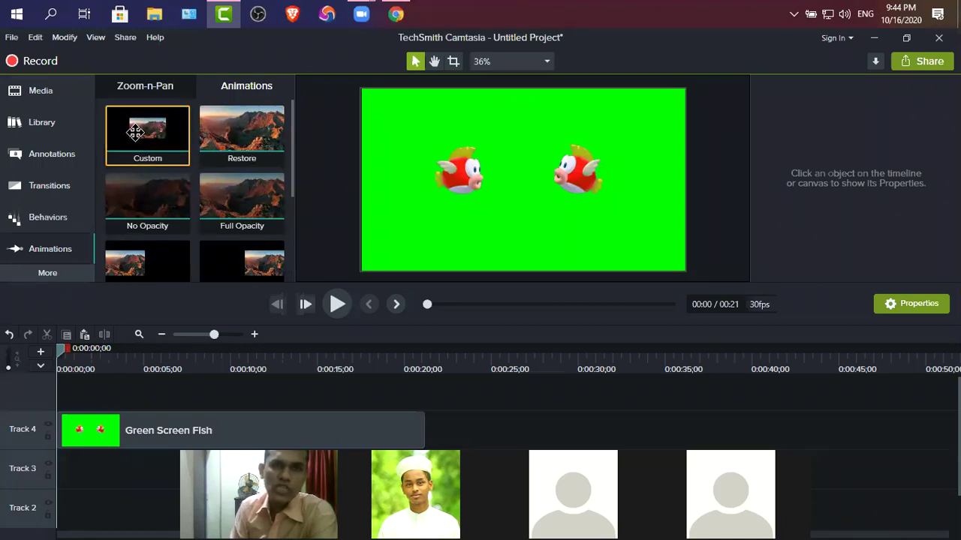
left_click_drag(135, 131, 58, 437)
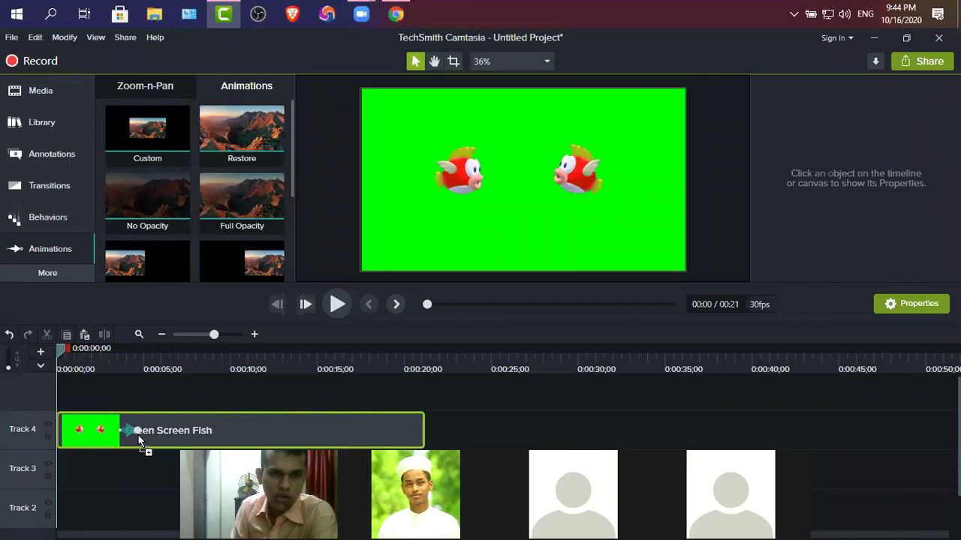
left_click_drag(139, 434, 257, 433)
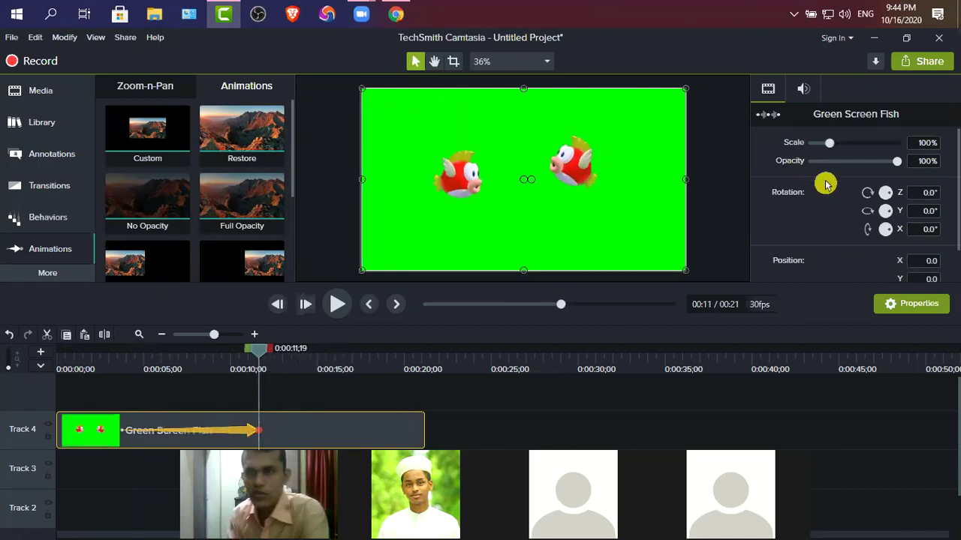
Scale the fish clip to 224.8% and move it on the canvas to position X 798.4, Y -186.1.
left_click_drag(831, 145, 851, 144)
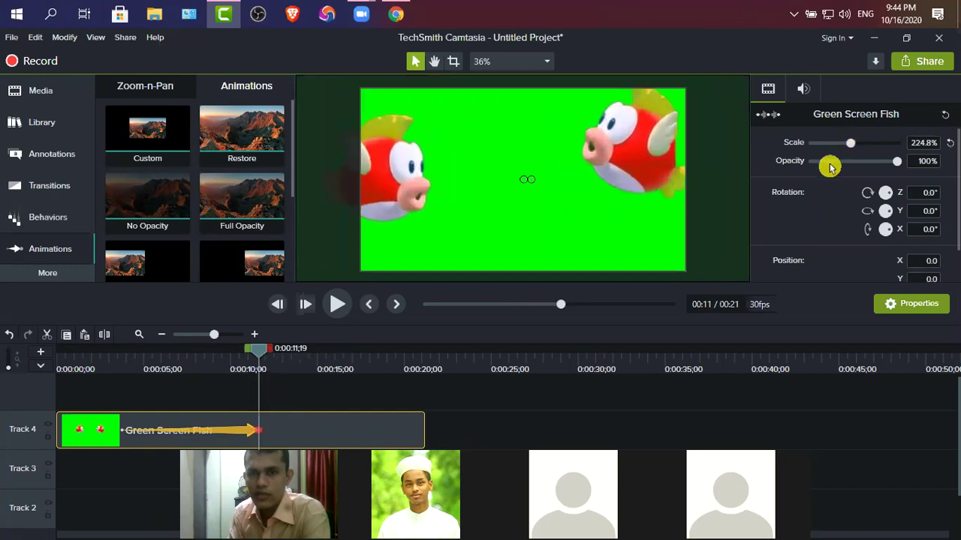
left_click_drag(564, 181, 577, 234)
left_click_drag(663, 223, 771, 229)
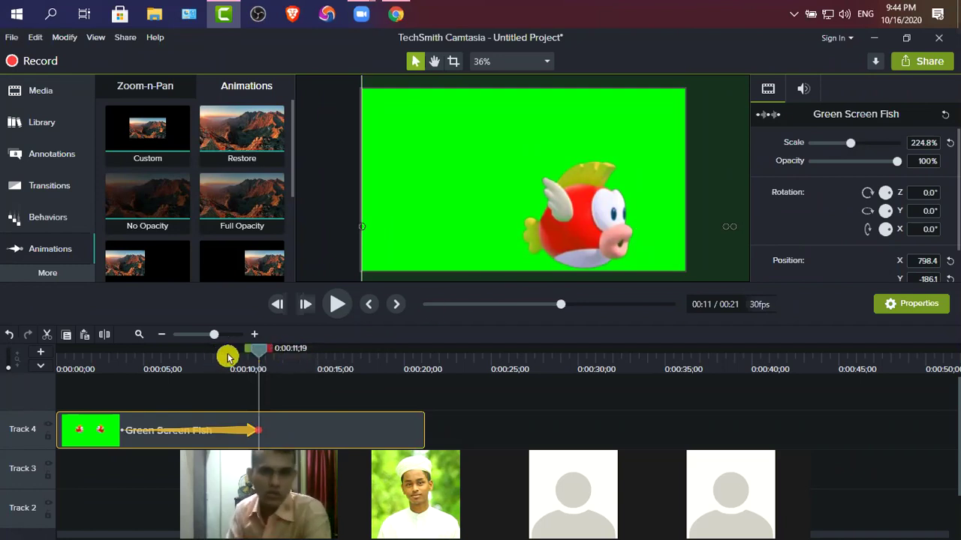
Preview the fish animation from the beginning, pausing at about 0:00:18;05.
key("Home")
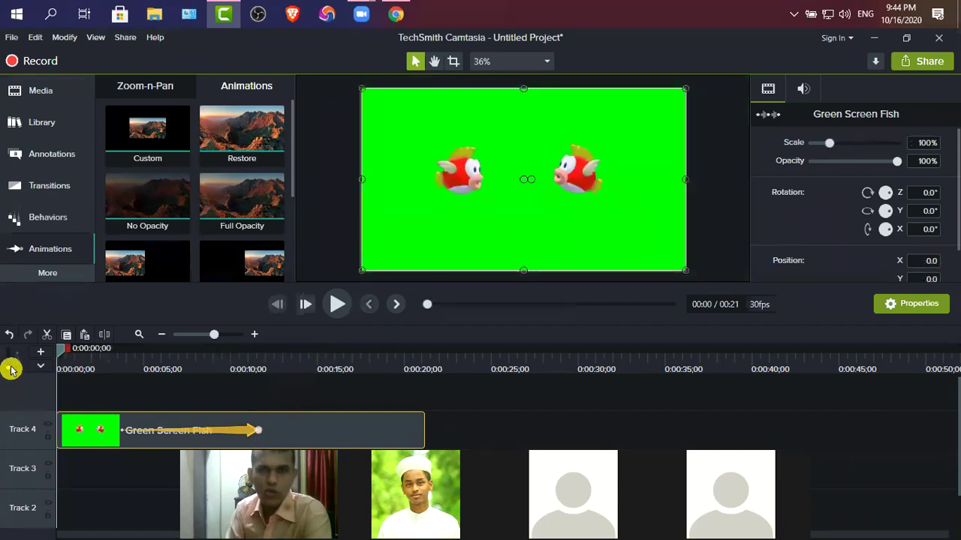
key("space")
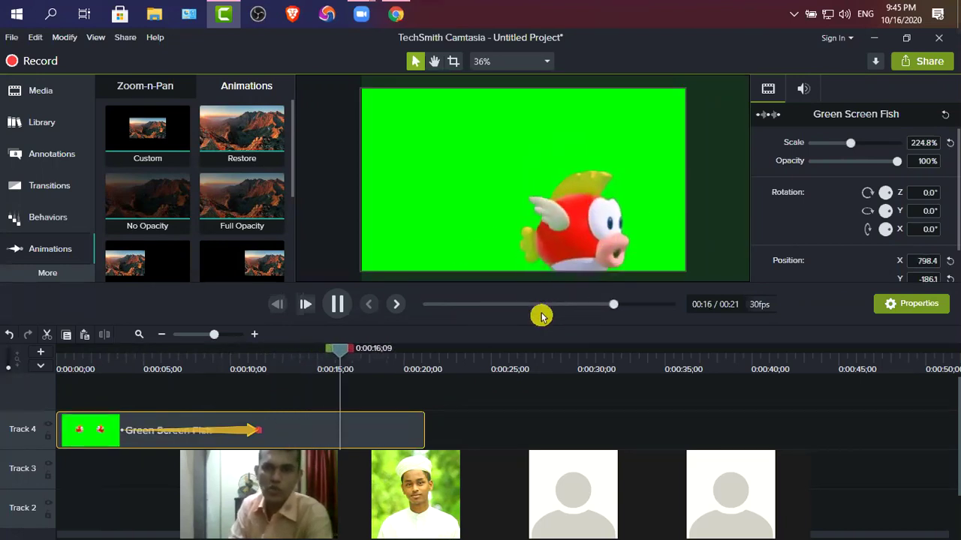
left_click(338, 307)
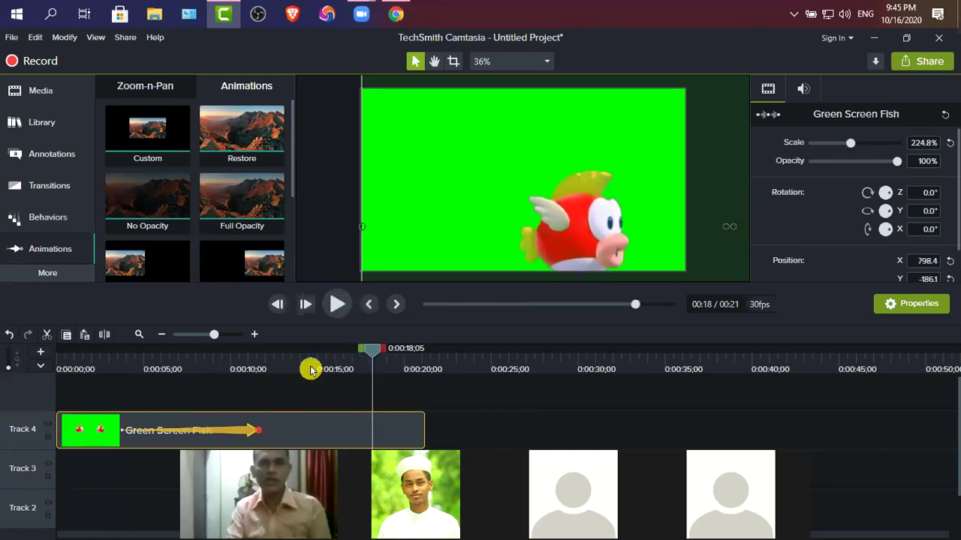
Move the enlarged fish clip up on the canvas to a Y position of -69.4.
left_click_drag(249, 429, 258, 430)
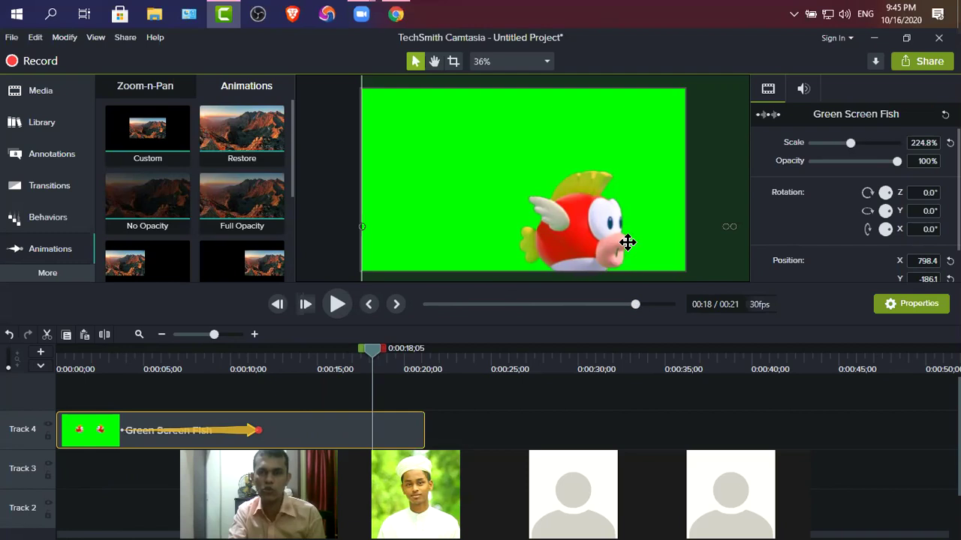
left_click_drag(621, 238, 620, 214)
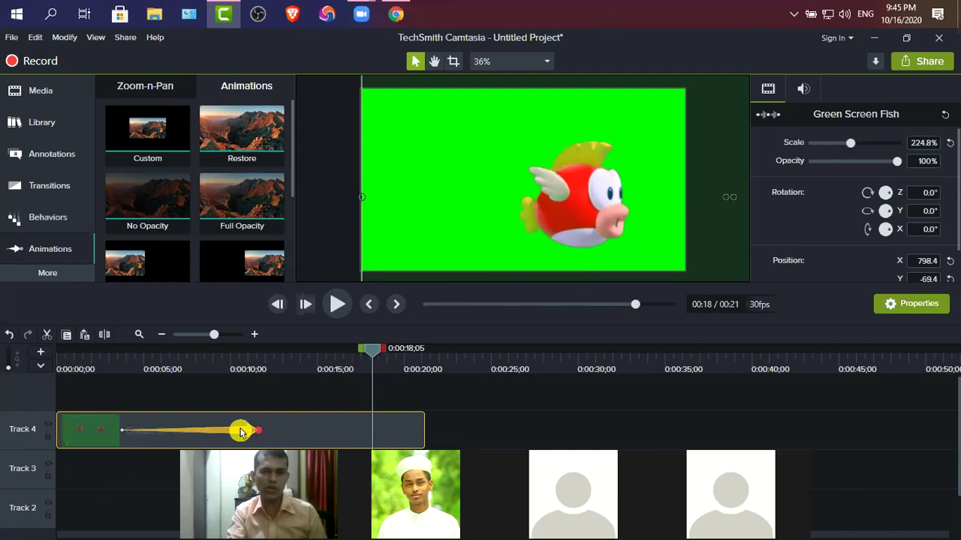
Replace the fish clip's animation with a Custom one ending at about 0:00:07;08, and enlarge the clip and shift it right on the canvas.
key("Delete")
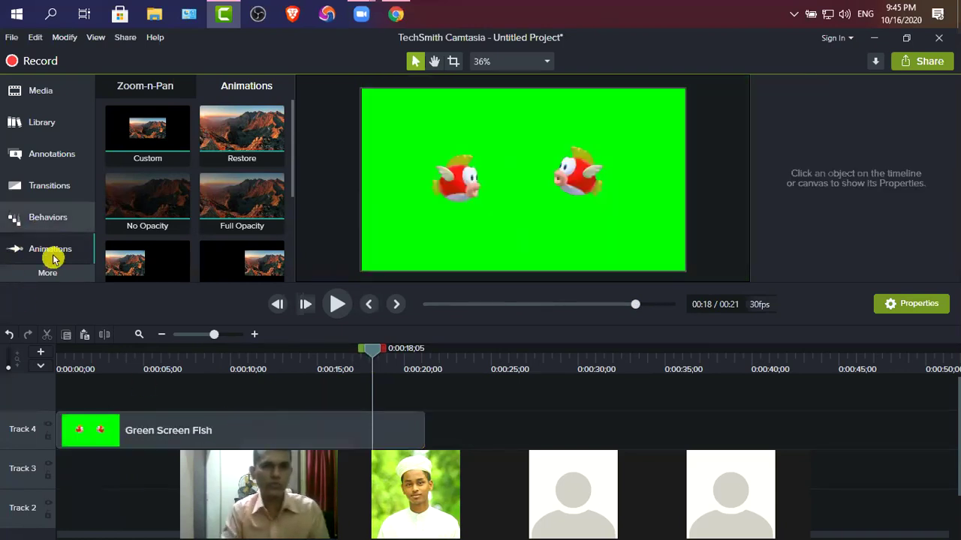
left_click_drag(152, 135, 187, 430)
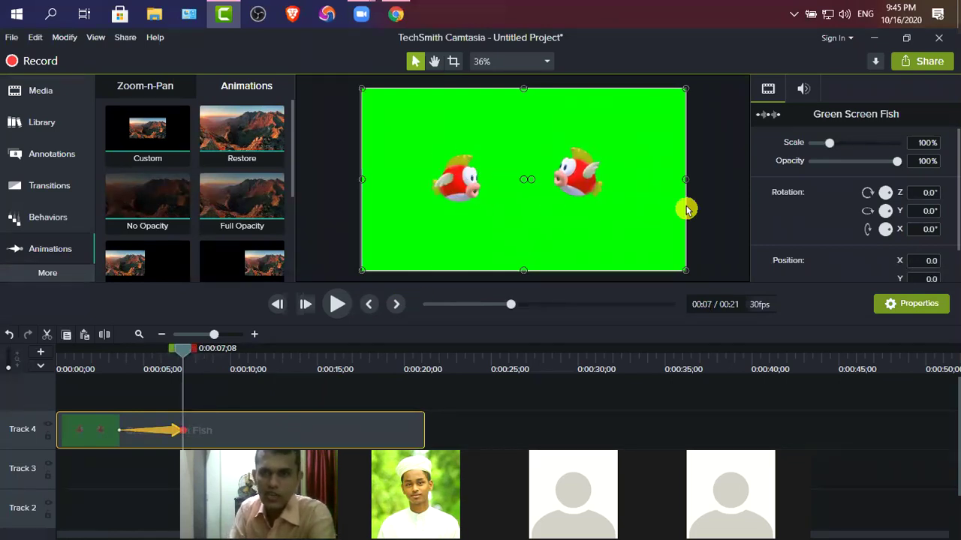
left_click_drag(831, 145, 858, 144)
left_click_drag(560, 183, 814, 193)
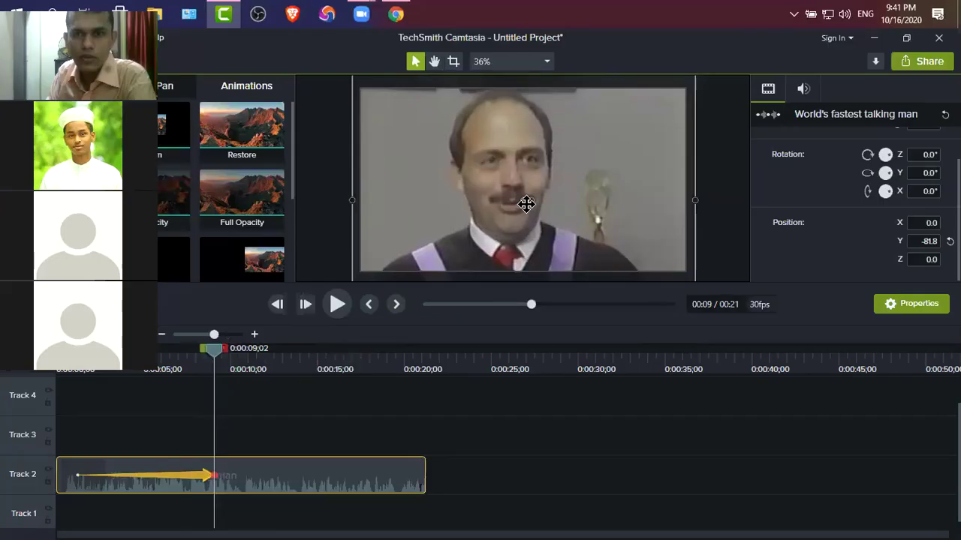
Move the talking-man video down the canvas to a Y position of -147.7.
left_click_drag(526, 204, 558, 180)
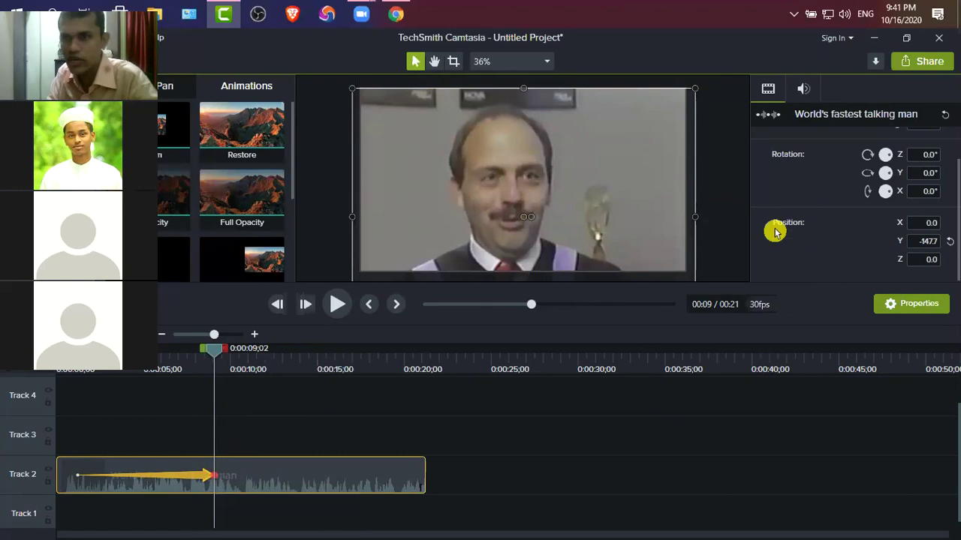
left_click(427, 248)
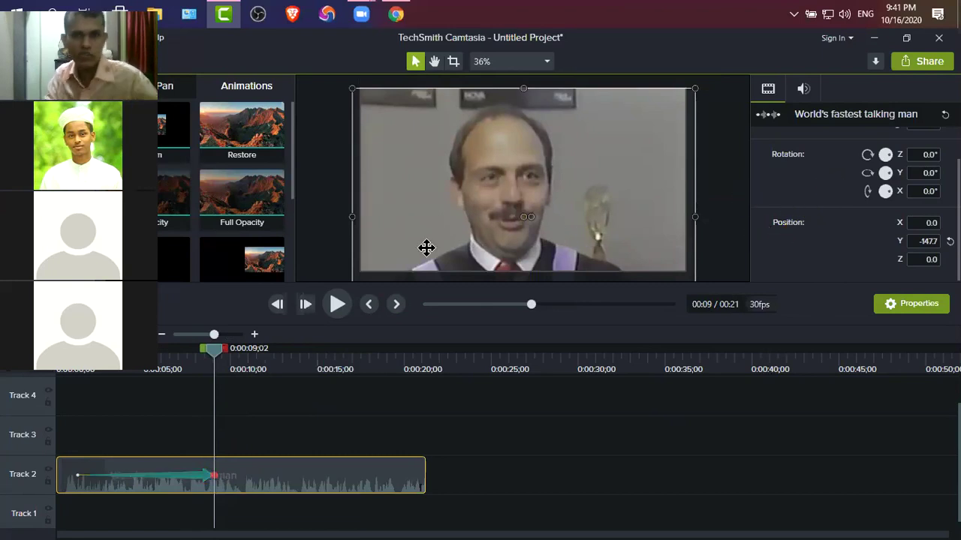
scroll(279, 442, "up", 1)
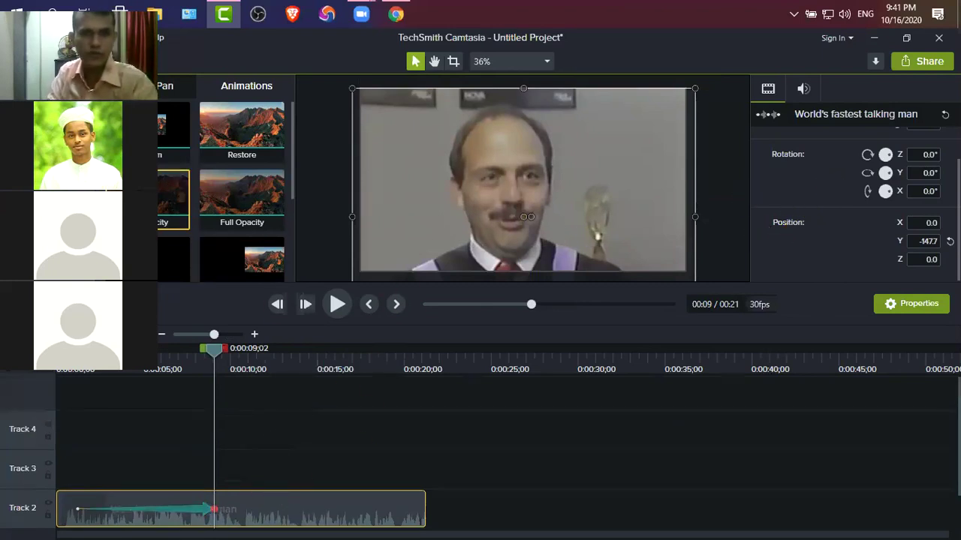
scroll(133, 188, "down", 1)
scroll(160, 164, "up", 1)
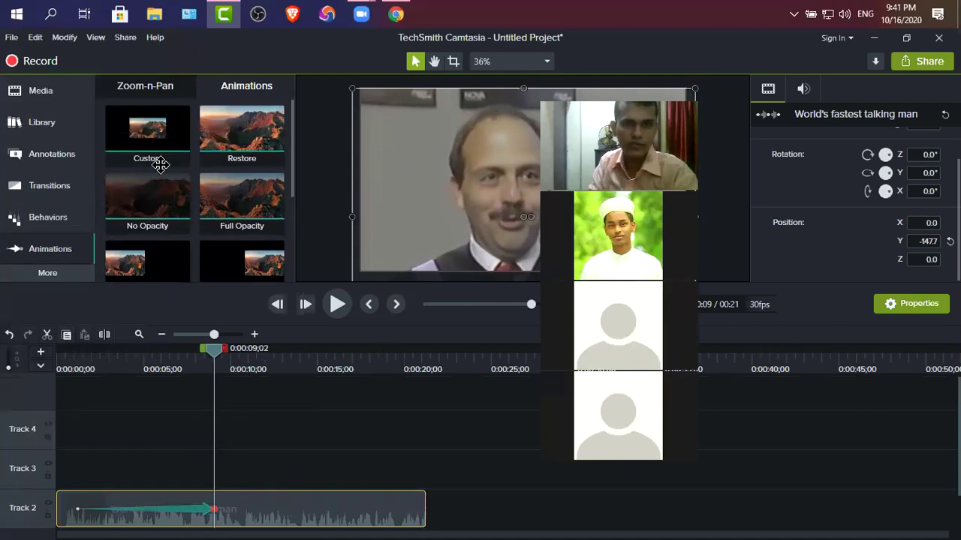
Delete the talking-man clip from Track 2 and place Green Screen Fish at the start of Track 4.
left_click(42, 93)
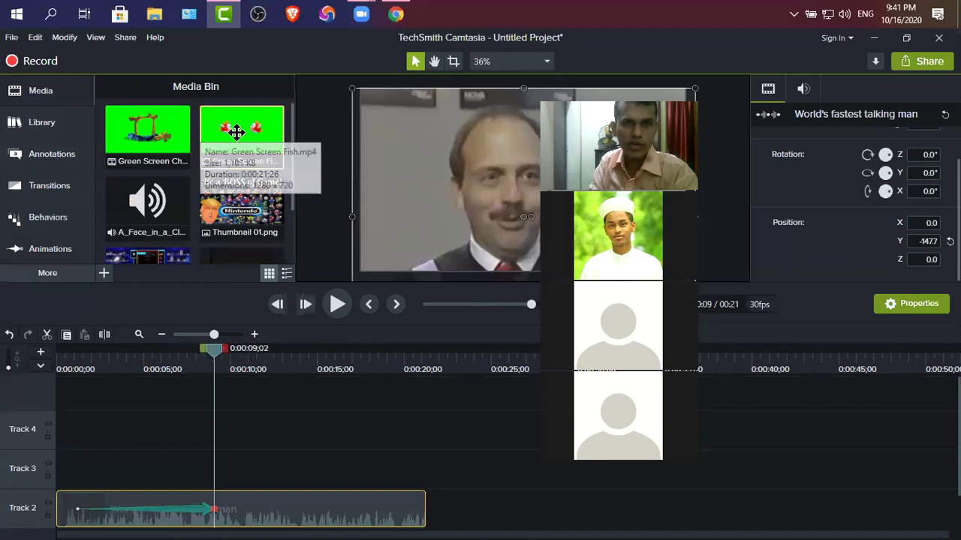
left_click_drag(373, 498, 133, 493)
key("Delete")
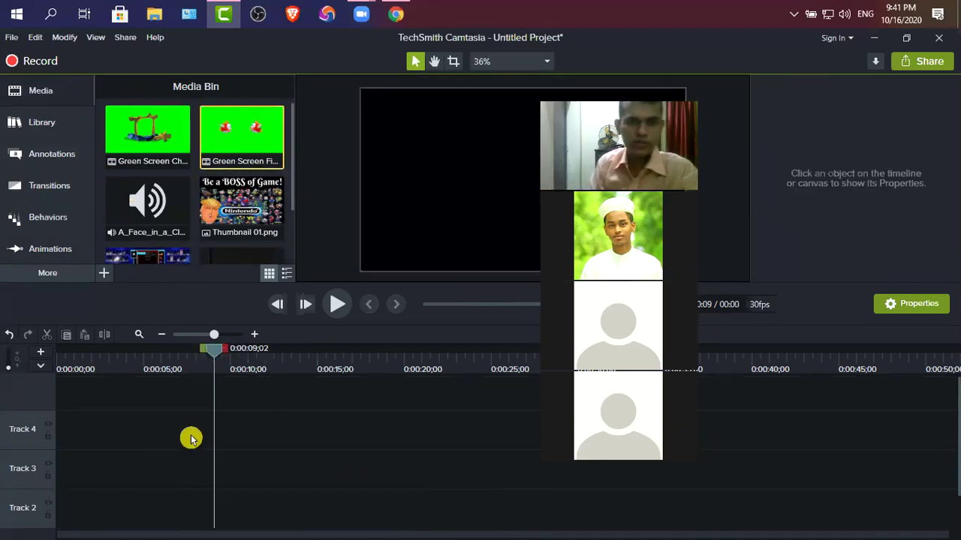
left_click_drag(250, 142, 26, 444)
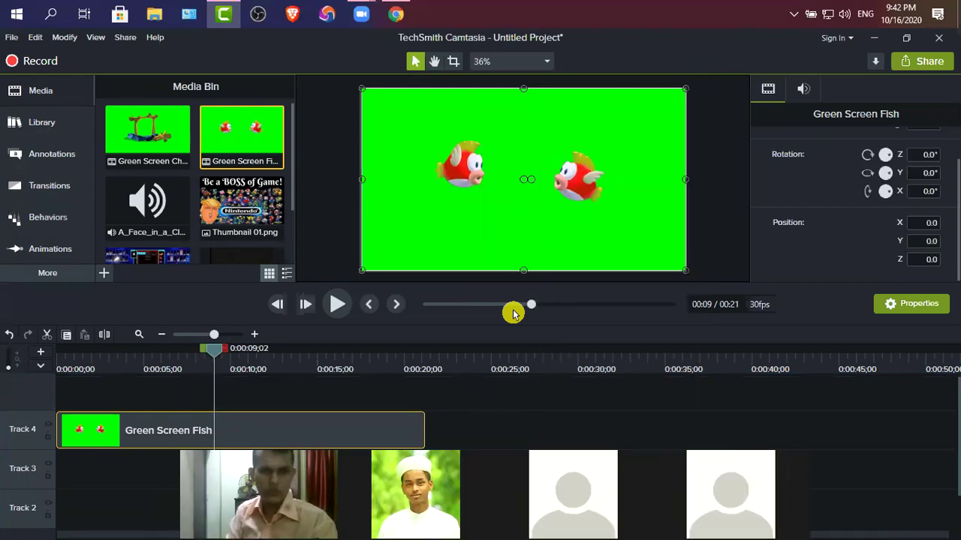
Apply the Restore animation at the start of the Green Screen Fish clip and extend it to end at about 0:00:07;11.
left_click(50, 278)
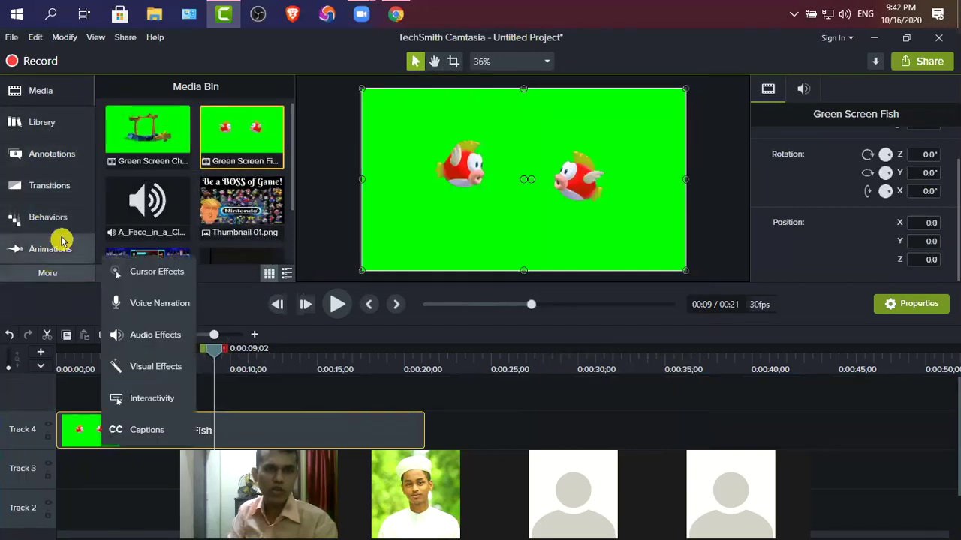
left_click(48, 251)
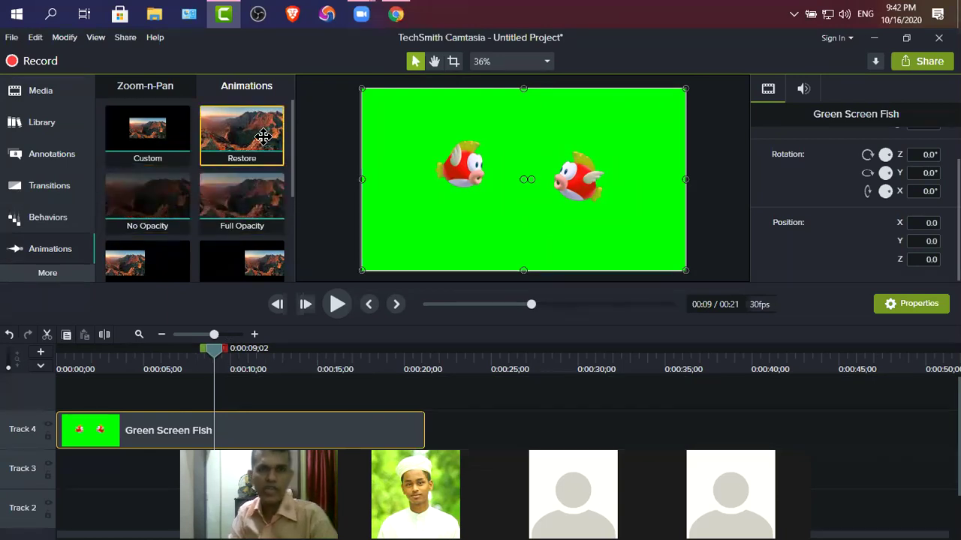
left_click_drag(242, 175, 90, 432)
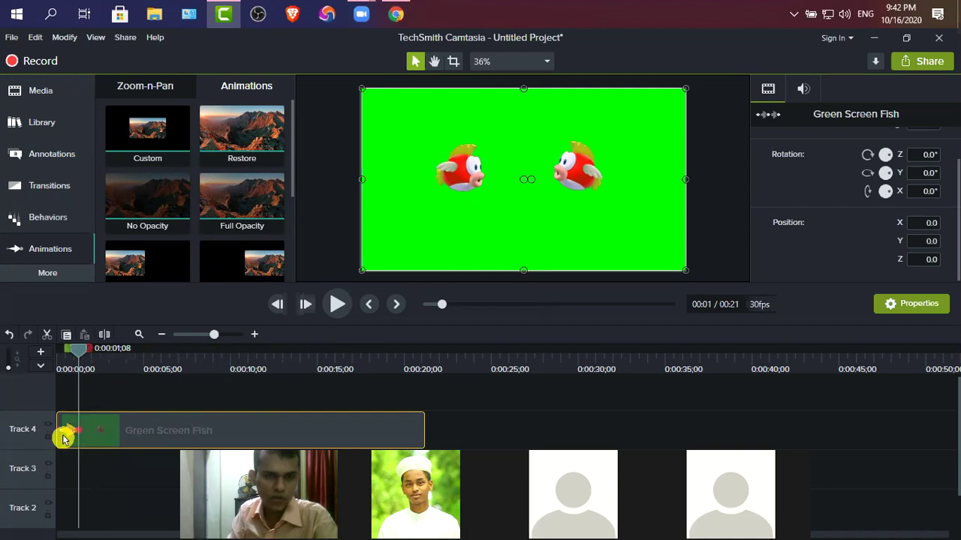
left_click_drag(79, 430, 155, 435)
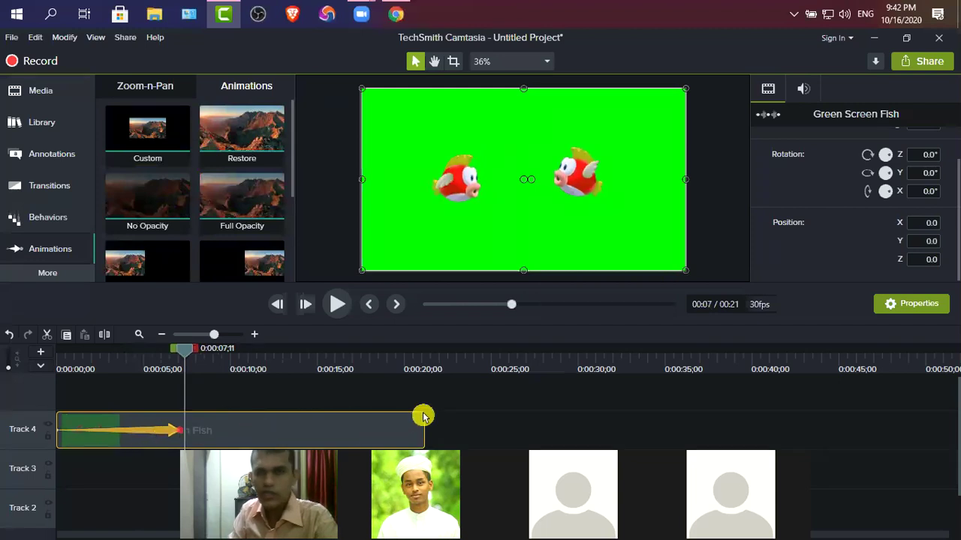
Stretch the fish clip's animation so it ends at about 0:00:20;14.
scroll(836, 188, "up", 3)
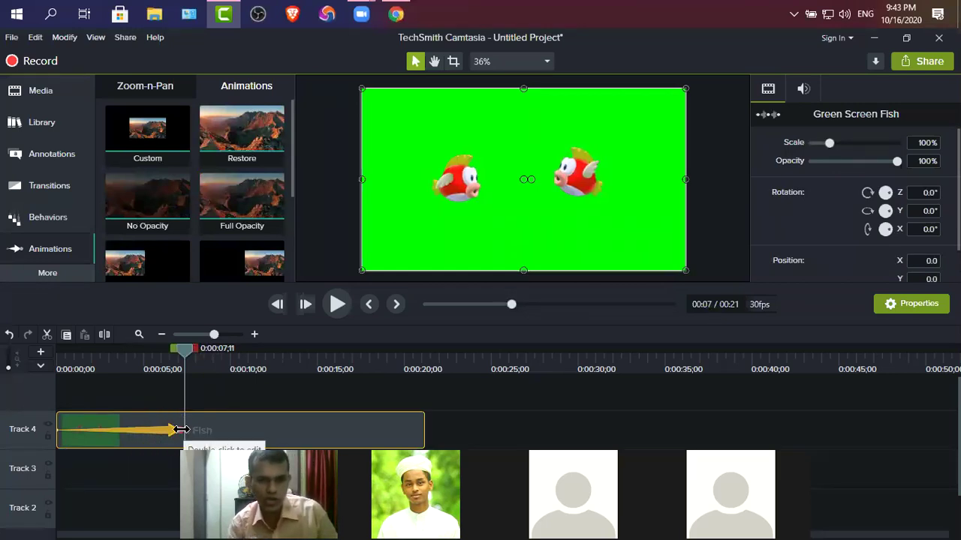
left_click_drag(182, 430, 258, 430)
left_click_drag(416, 439, 417, 439)
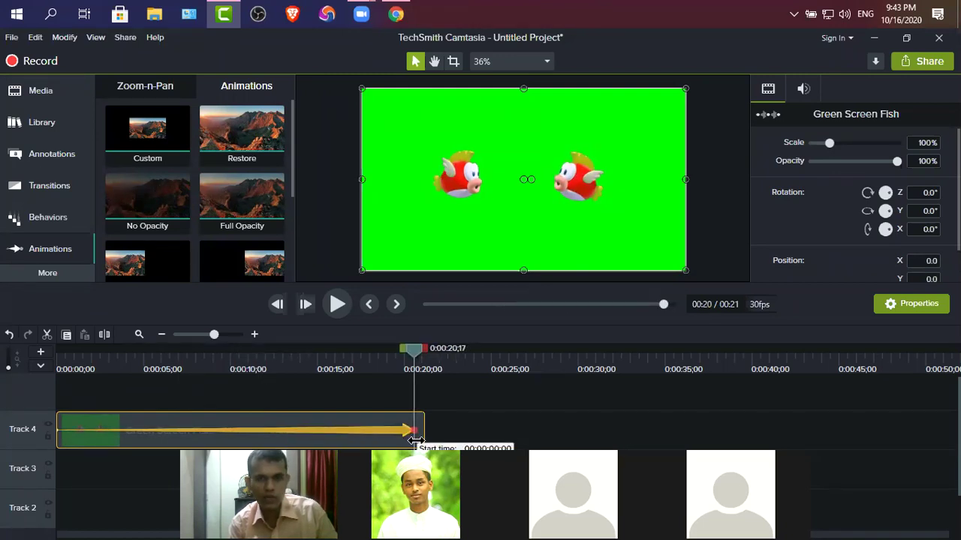
left_click_drag(415, 440, 413, 439)
left_click(313, 430)
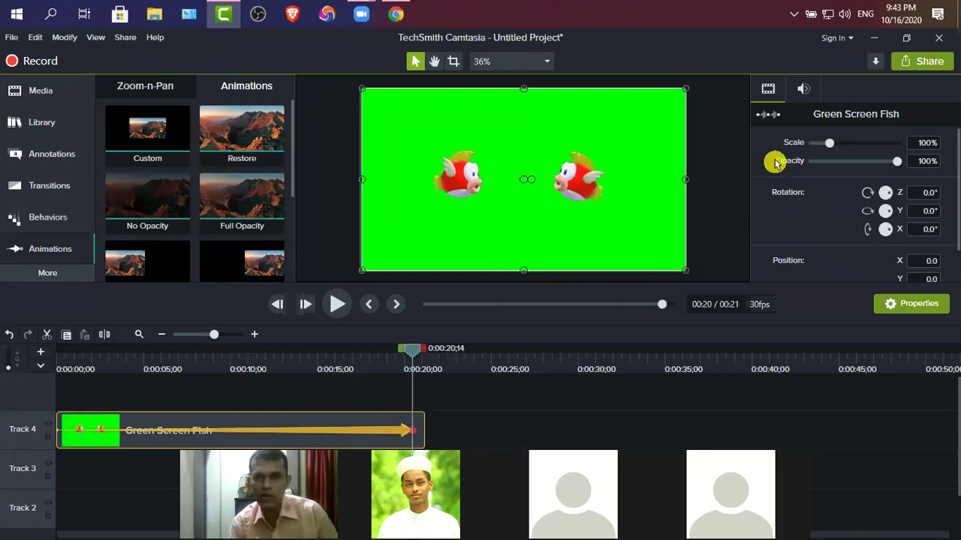
Scale the fish clip to 353.7% at the end of its animation and preview the zoom from near the start.
left_click_drag(835, 146, 859, 147)
left_click_drag(865, 147, 875, 147)
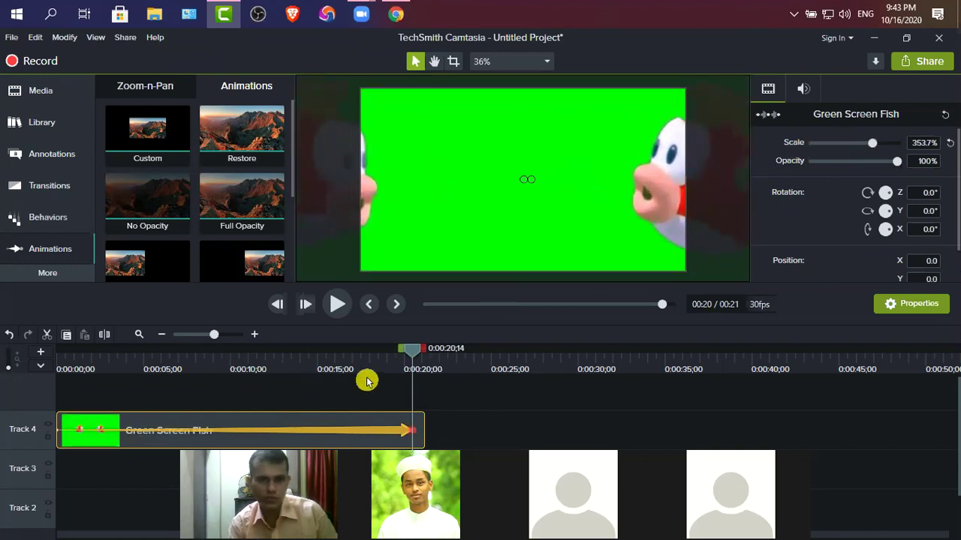
left_click(66, 337)
left_click(69, 348)
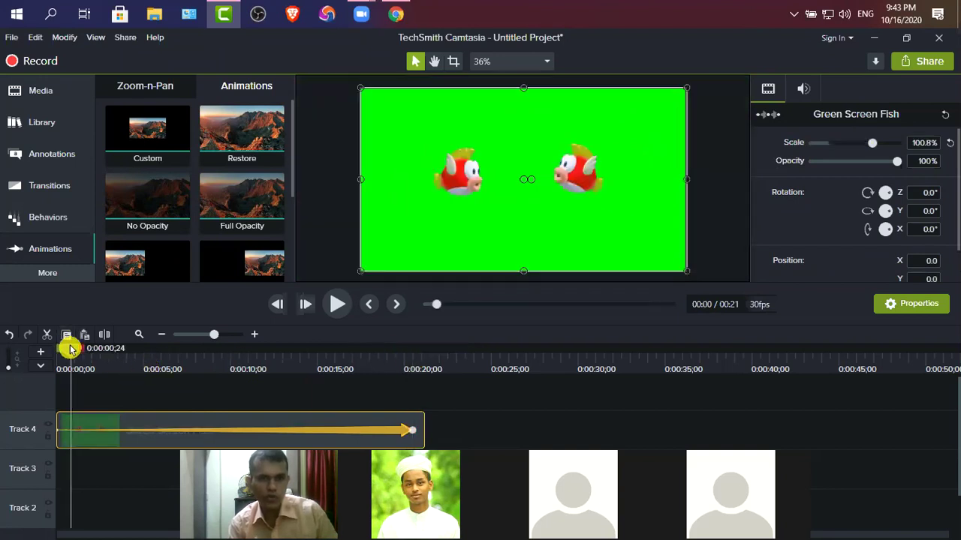
left_click(340, 305)
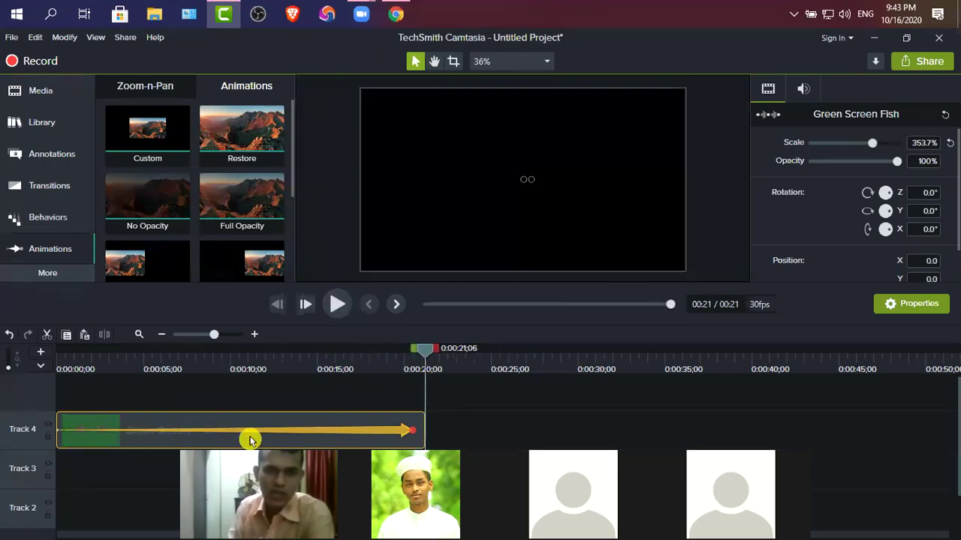
Delete the existing animation from the Green Screen Fish clip and return the playhead to 0:00:00;00.
left_click(339, 435)
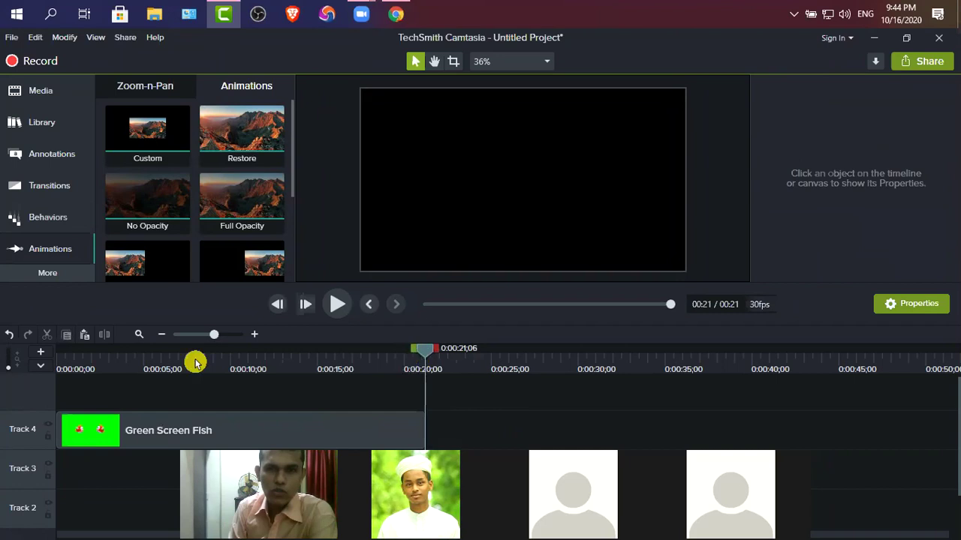
left_click(60, 364)
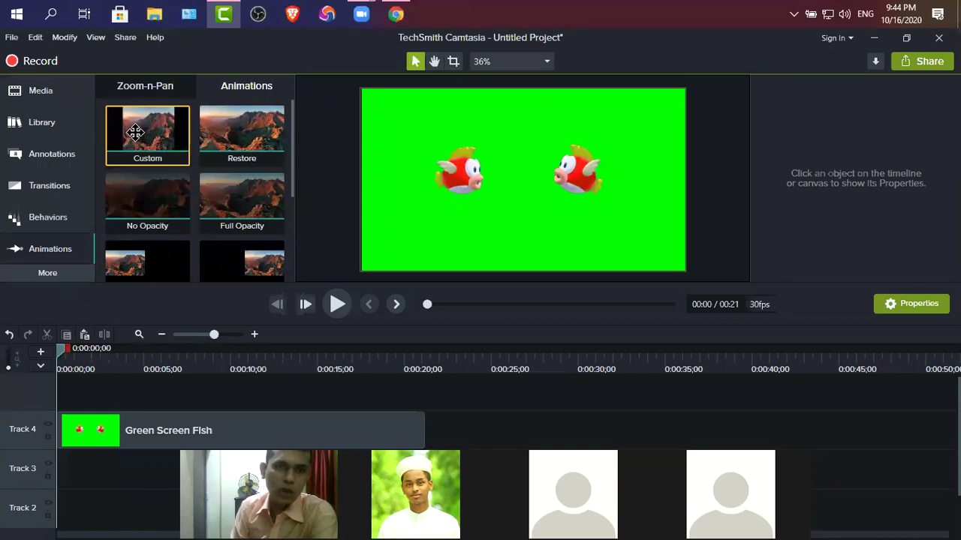
Add a Custom animation to the fish clip ending at 0:00:11;19, with scale 224.8% and position X 798.4, Y -186.1.
left_click_drag(135, 132, 253, 441)
left_click_drag(831, 145, 851, 143)
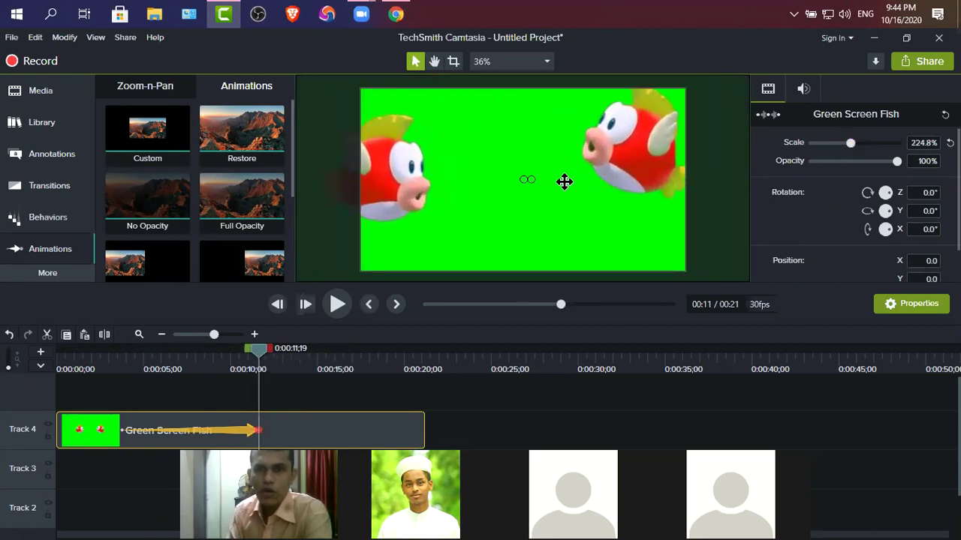
left_click_drag(567, 186, 771, 229)
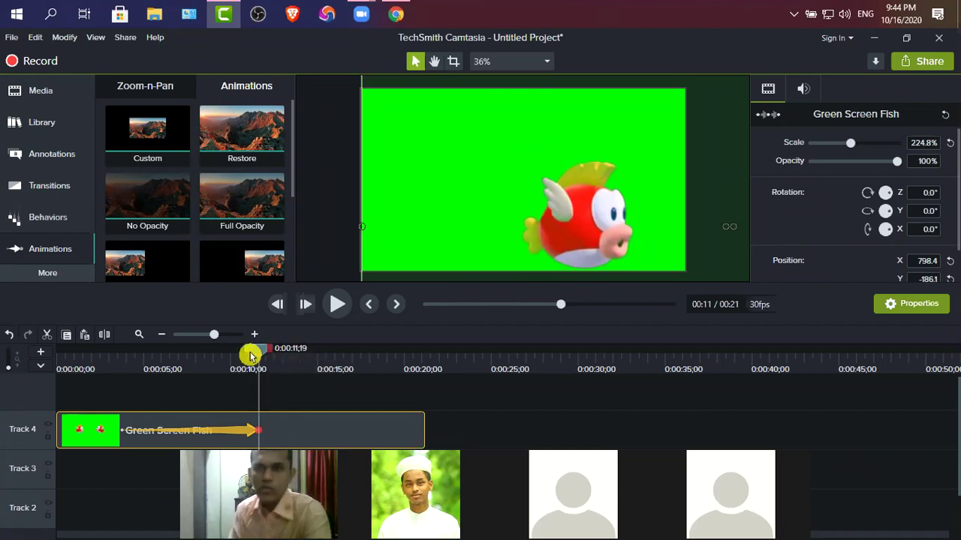
Preview the fish clip's zoom and position animation from the beginning through 0:00:18;05.
left_click(71, 367)
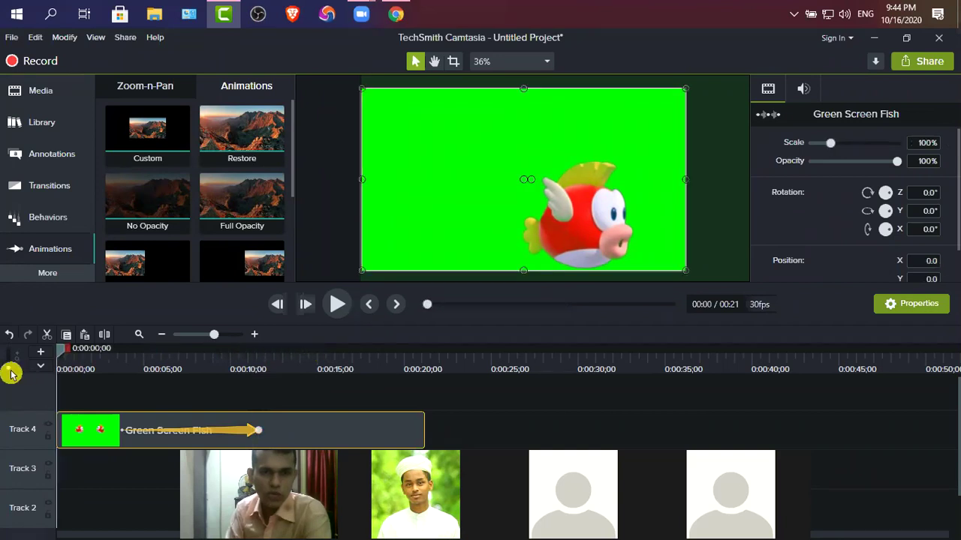
left_click(337, 304)
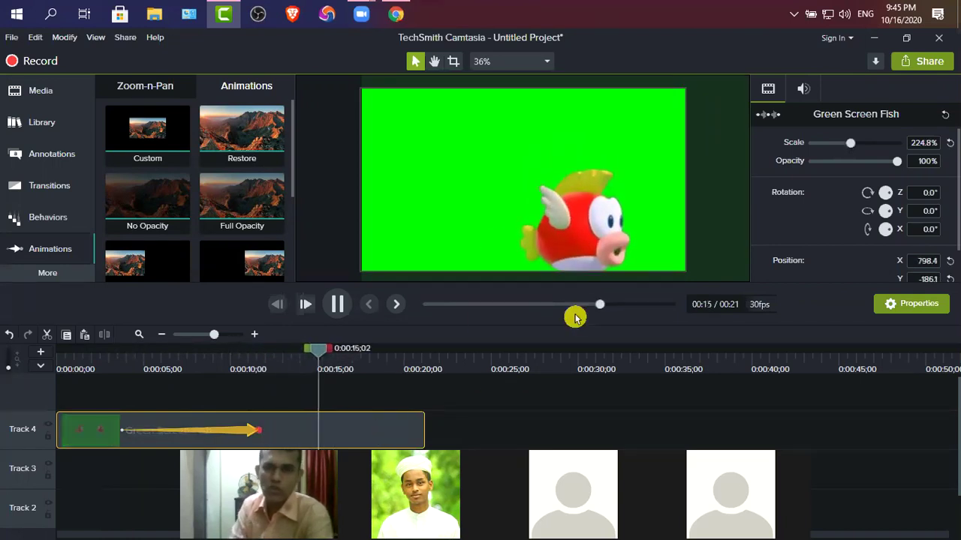
left_click(337, 305)
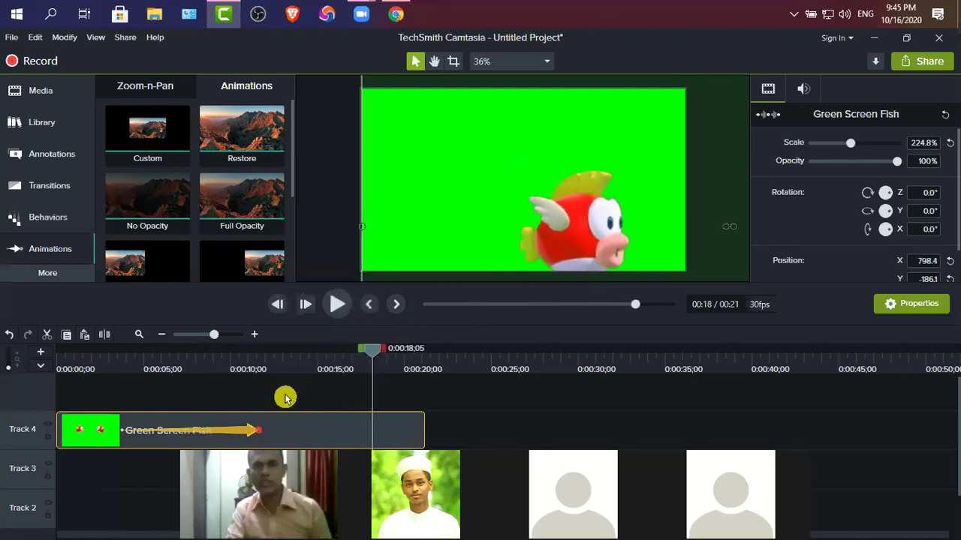
Move the zoomed fish clip up the canvas to a Y position of -69.4.
left_click(247, 429)
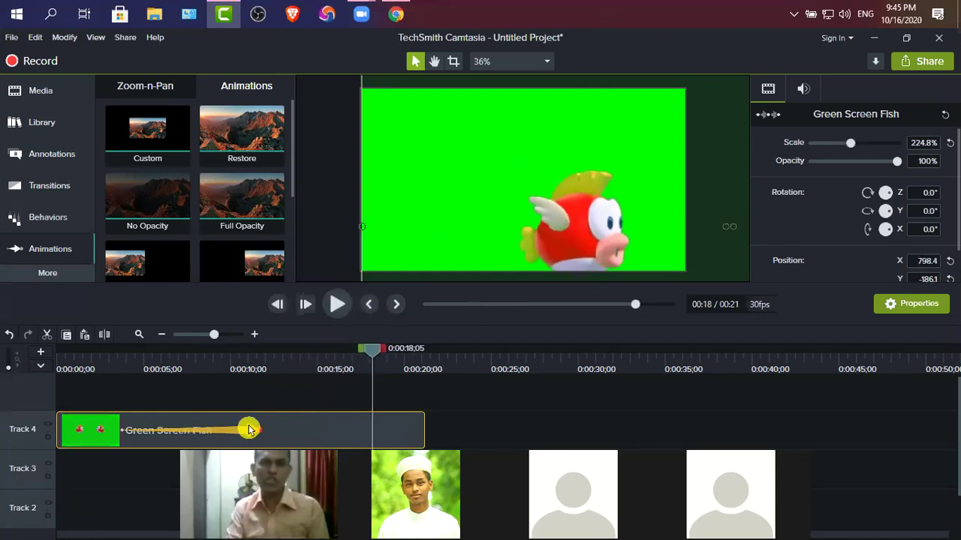
left_click(479, 221)
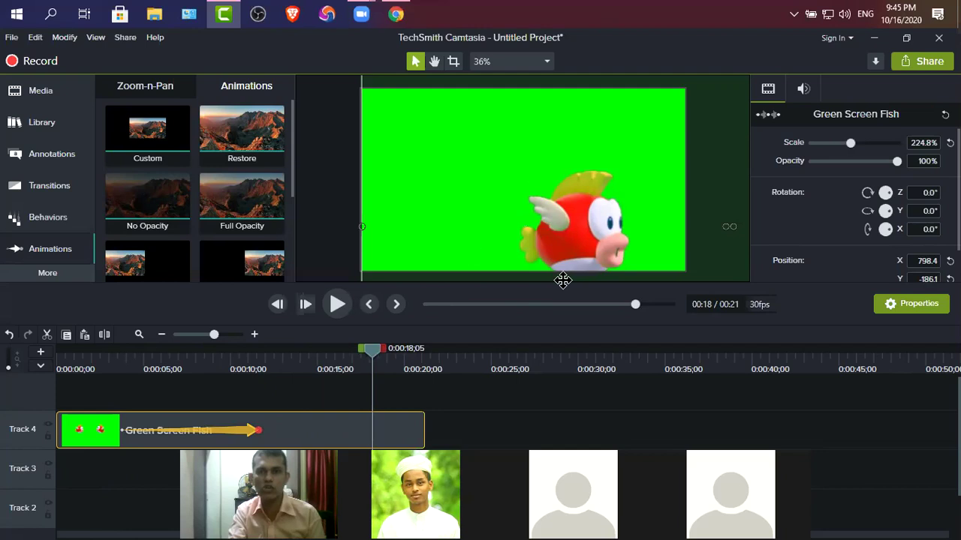
left_click_drag(622, 243, 620, 214)
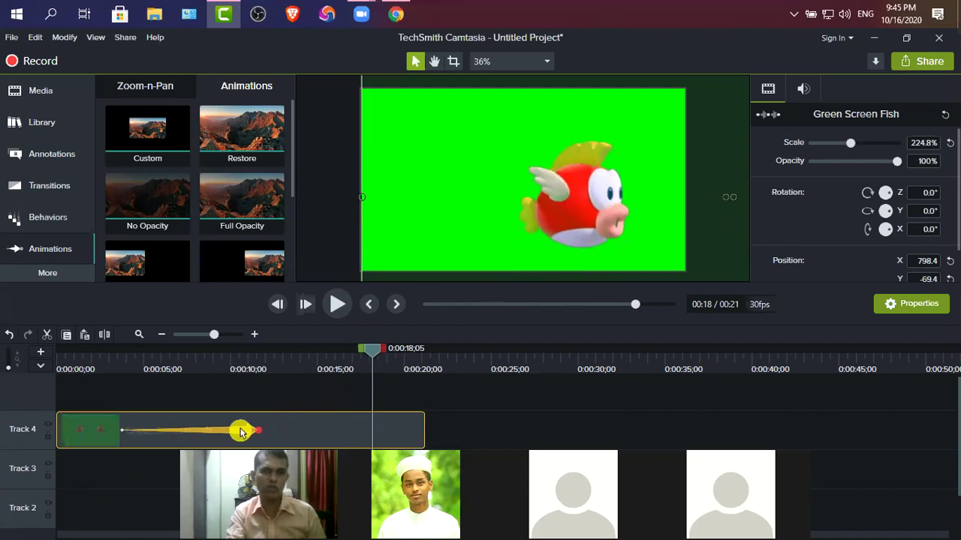
Replace the fish clip's animation with a Custom one ending at 0:00:07;08, scaled to 262.2% and moved to X 1,037.9.
key("Delete")
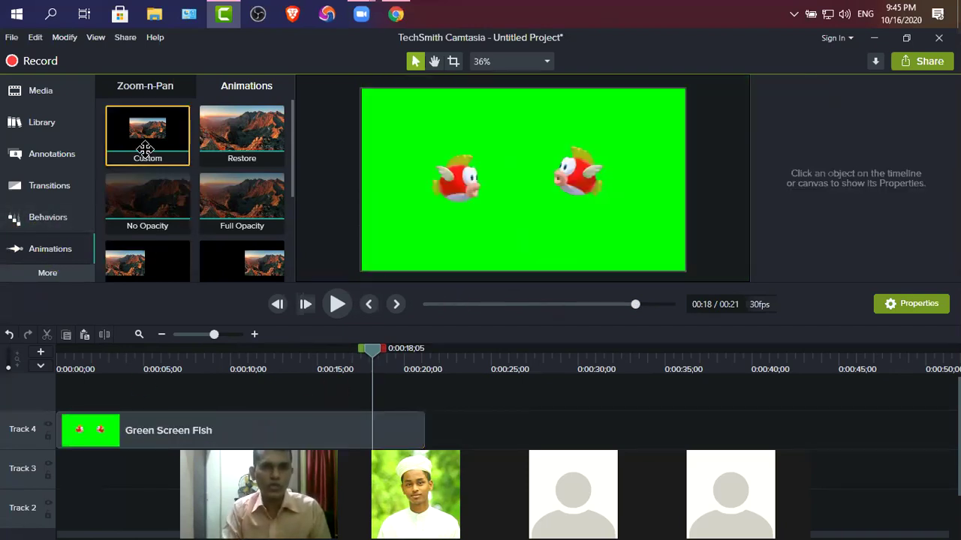
left_click_drag(153, 135, 186, 430)
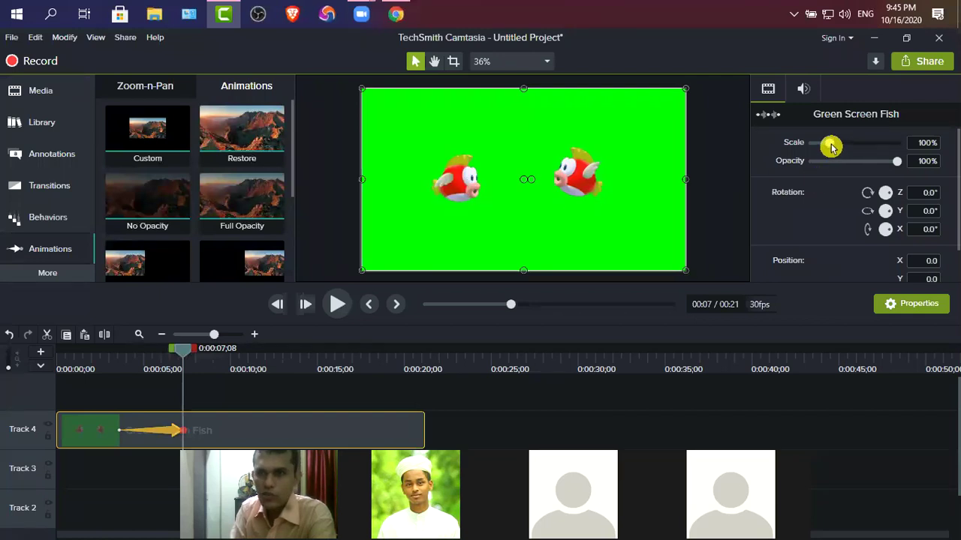
left_click_drag(831, 147, 858, 144)
left_click_drag(569, 183, 813, 194)
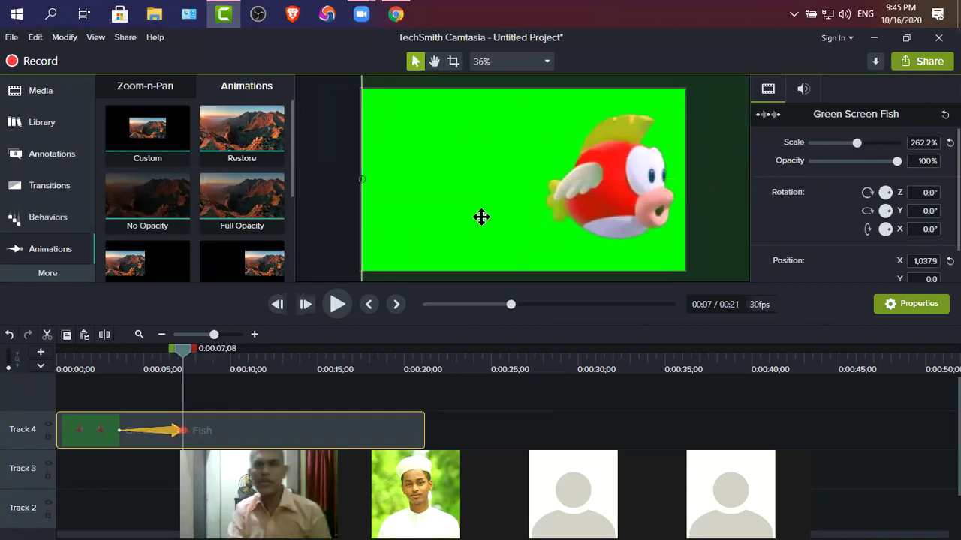